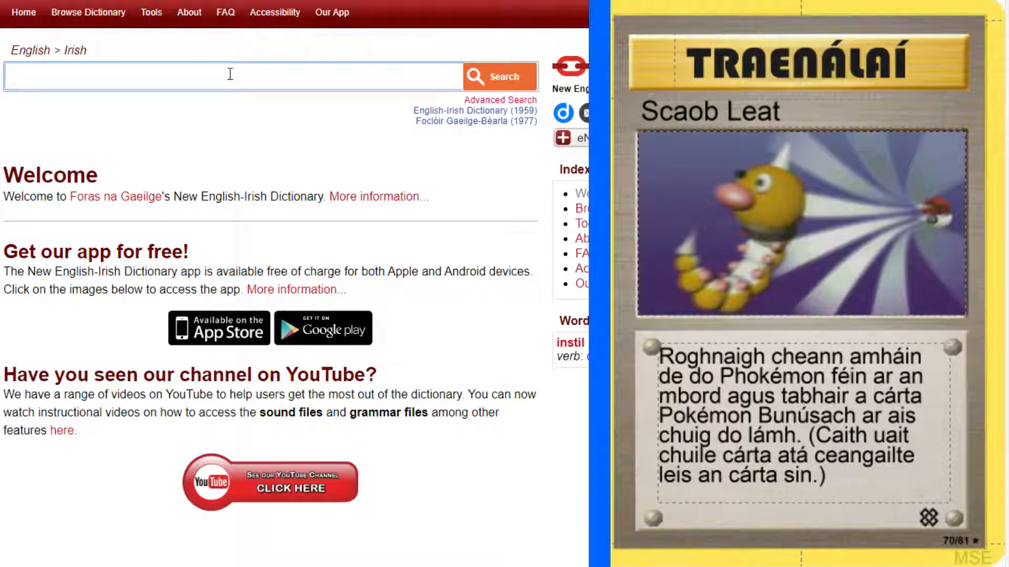
# Look up "momentum" in the English-Irish dictionary and check the grammatical forms of its first noun translation.
pyautogui.write('momentum')
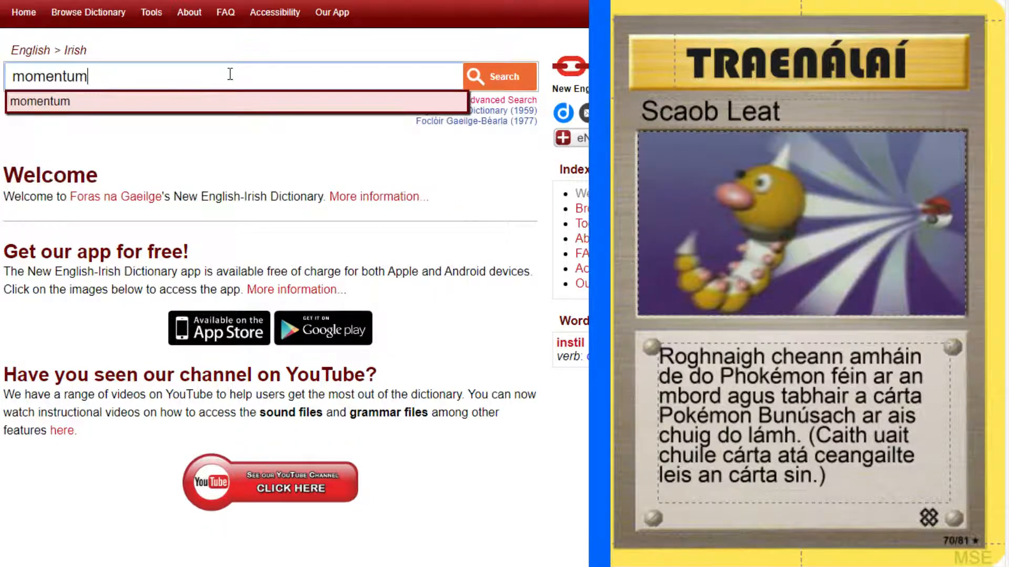
pyautogui.press('Return')
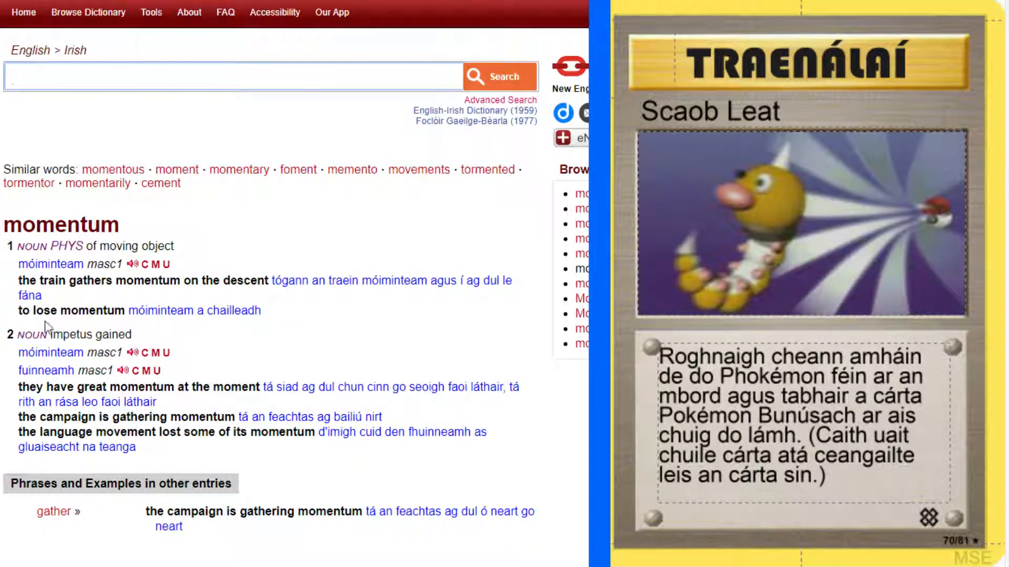
pyautogui.click(155, 265)
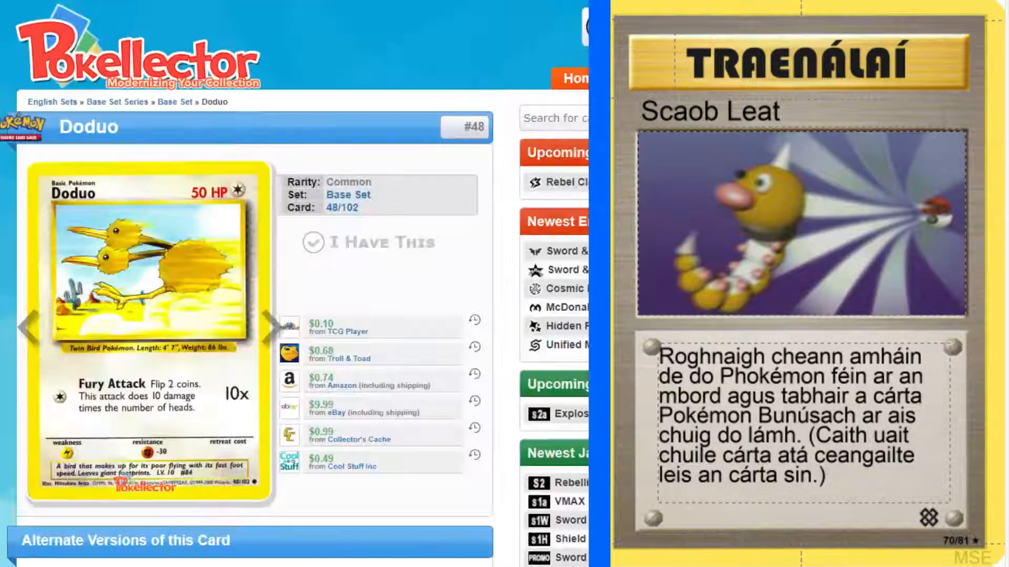
# Browse from Diglett to the Doduo card on Pokellector and copy Doduo's Irish name, Piasúndó, from the Reddit translation list.
pyautogui.click(30, 343)
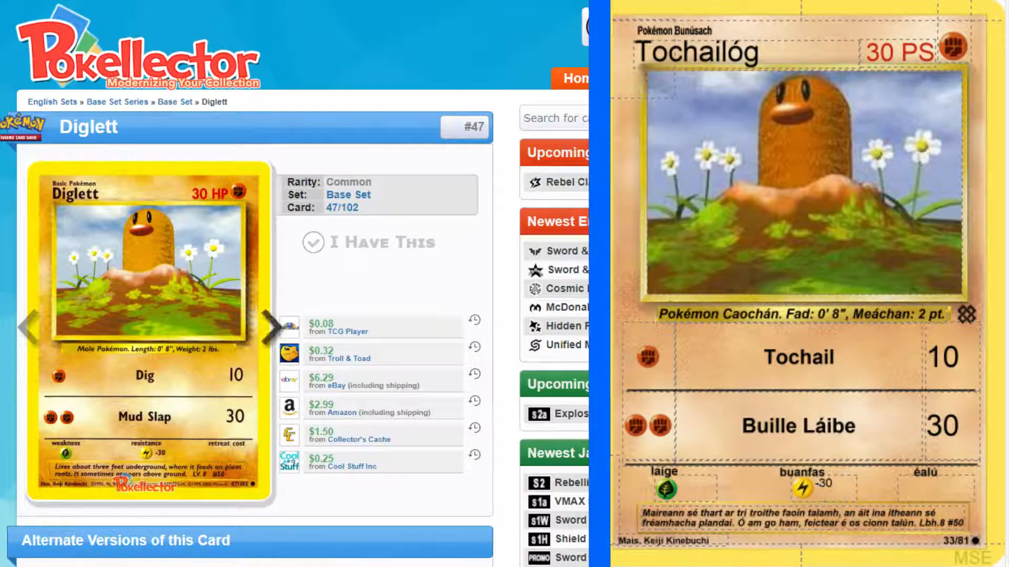
pyautogui.click(270, 326)
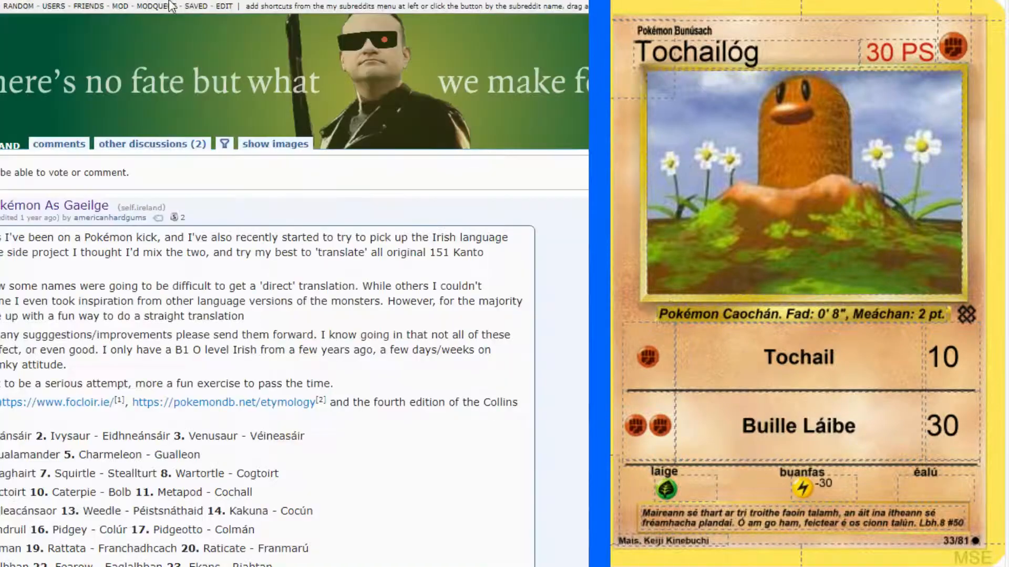
pyautogui.hotkey('ctrl', 'f')
pyautogui.write('doduo')
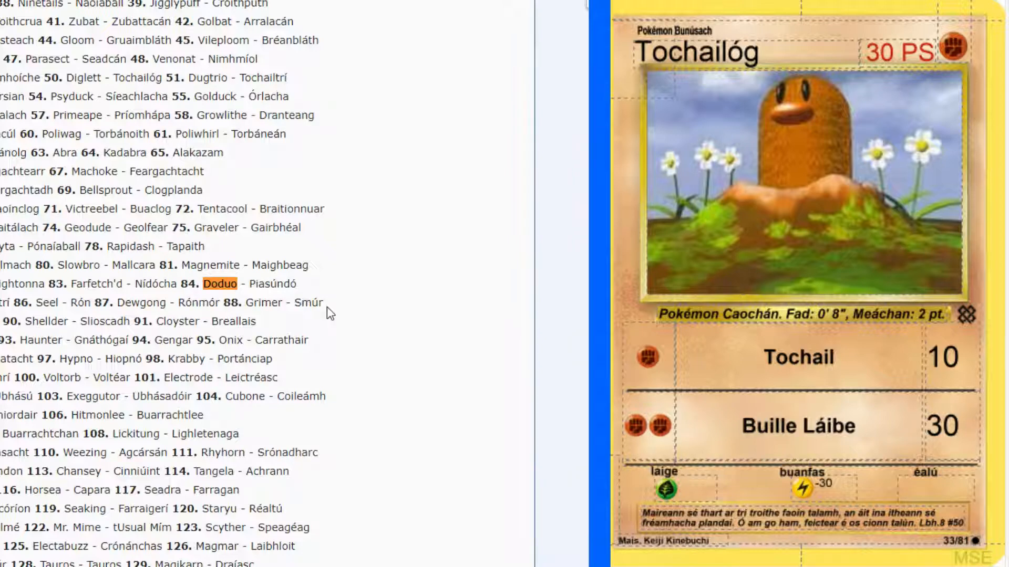
pyautogui.moveTo(251, 283); pyautogui.dragTo(300, 285)
pyautogui.hotkey('ctrl', 'c')
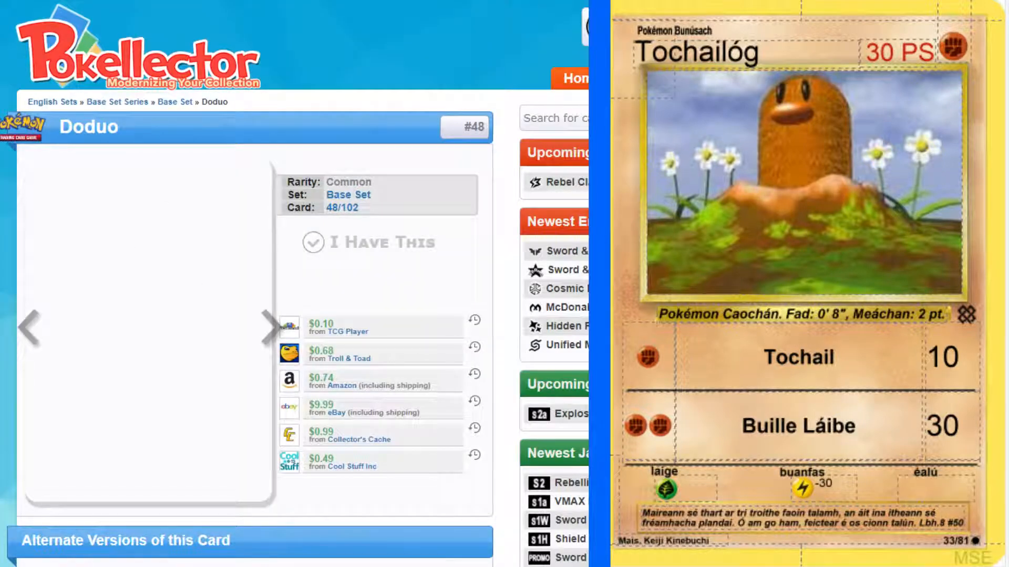
# Add a new card named Piasúndó to the set and reload the Doduo reference page.
pyautogui.hotkey('ctrl', 'Return')
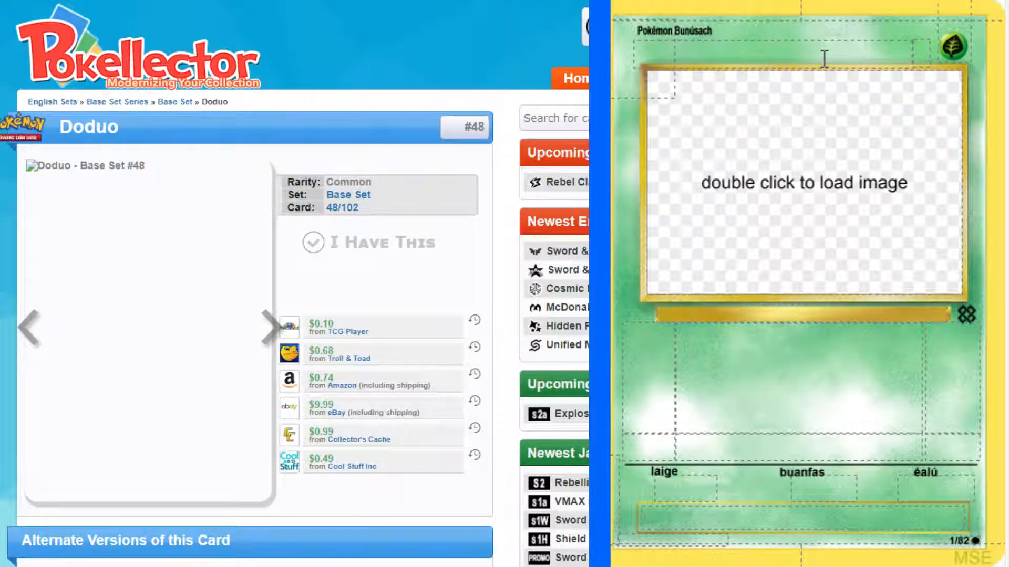
pyautogui.click(824, 59)
pyautogui.hotkey('ctrl', 'v')
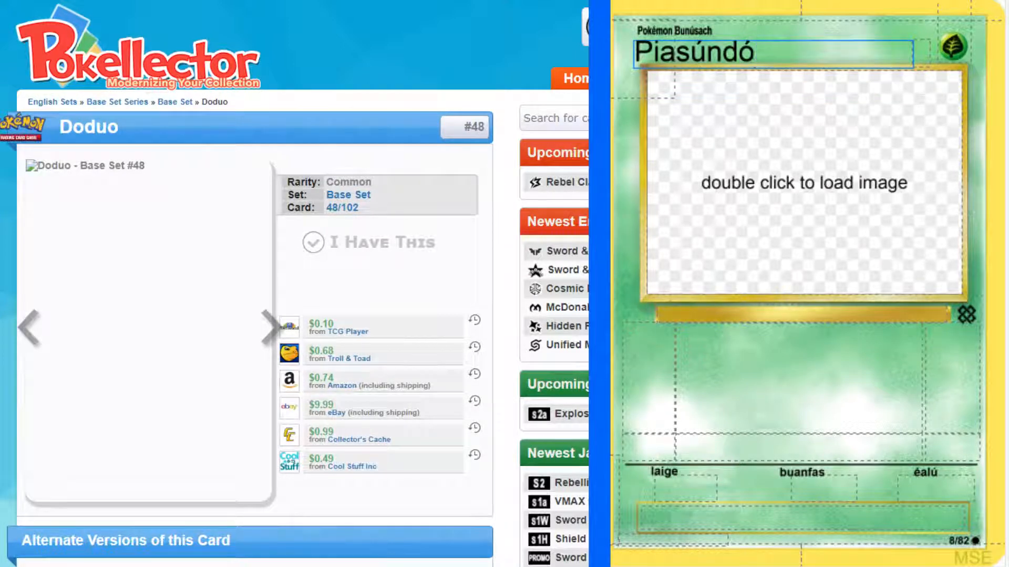
pyautogui.press('F5')
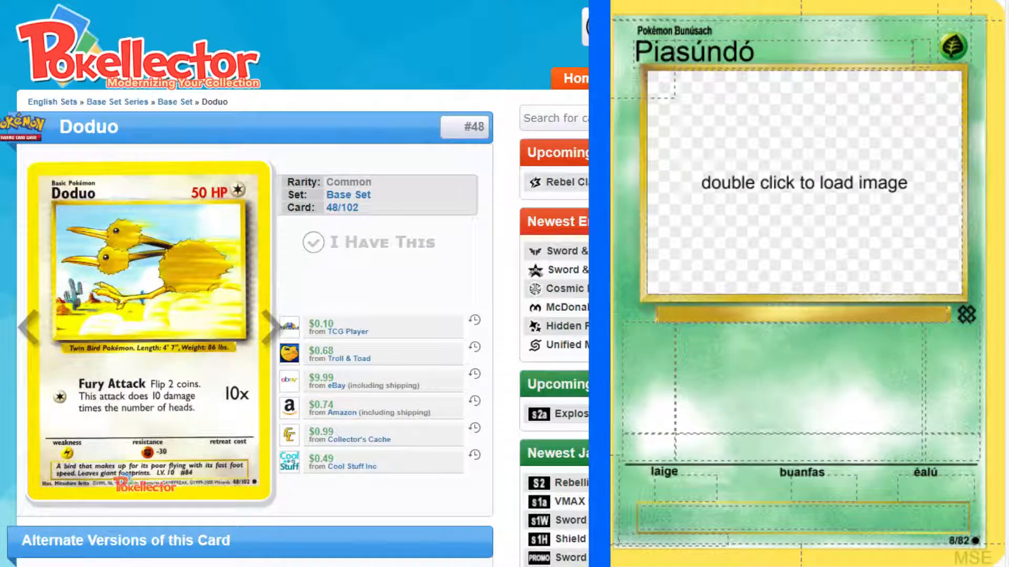
# Give the Piasúndó card the Doduo artwork and the Colorless type, and set its hit points to 50 PS.
pyautogui.click(896, 153)
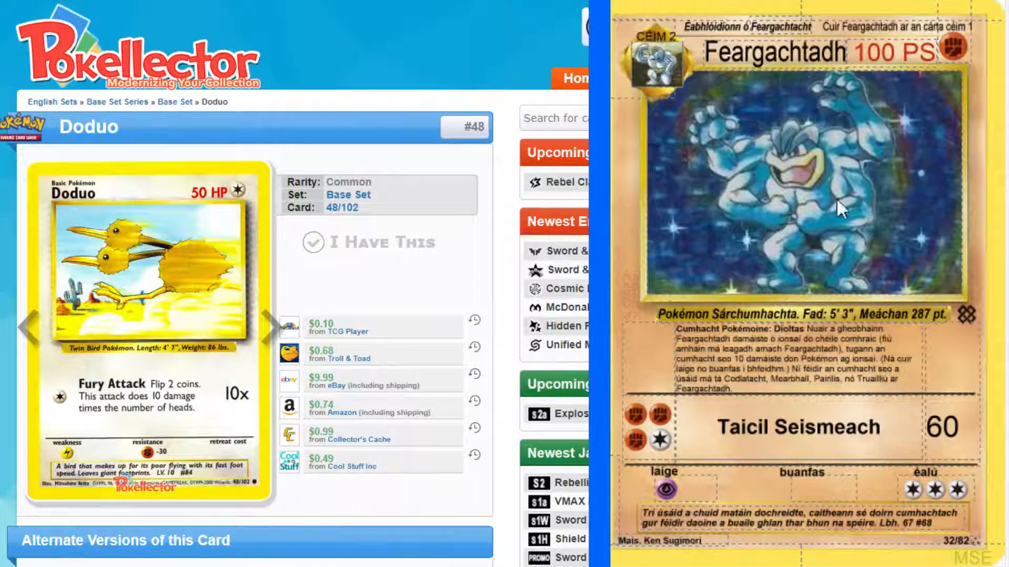
pyautogui.click(708, 59)
pyautogui.moveTo(708, 59); pyautogui.dragTo(875, 169)
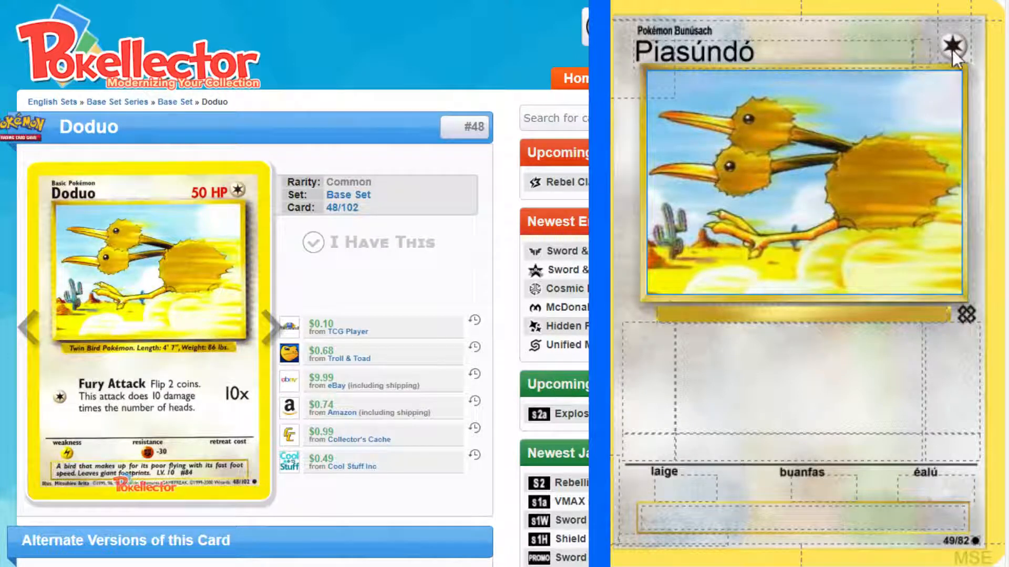
pyautogui.click(930, 52)
pyautogui.write('50 PS')
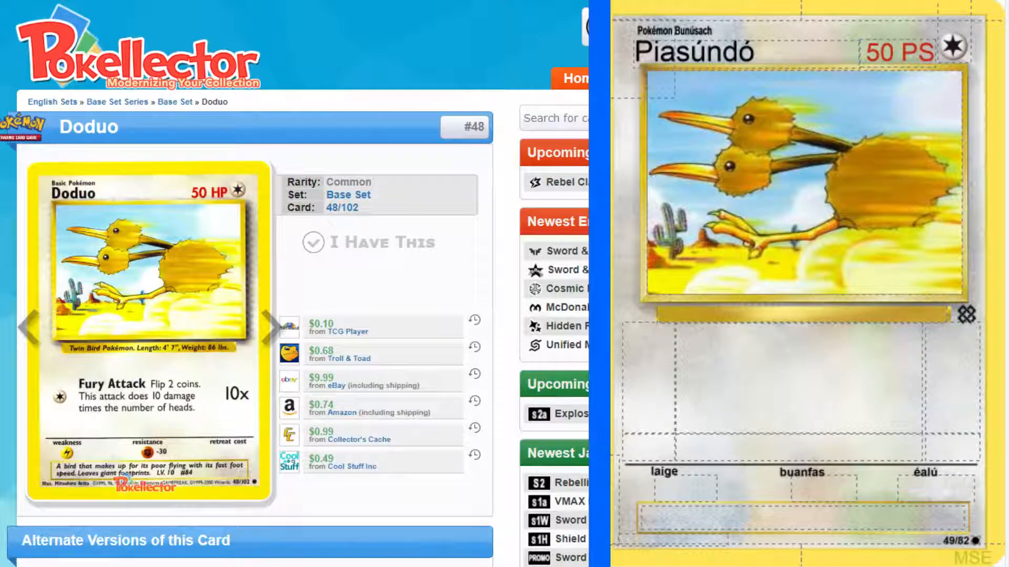
# Bring up the enlarged Doduo card scan in the browser as the reference for the text.
pyautogui.click(383, 0)
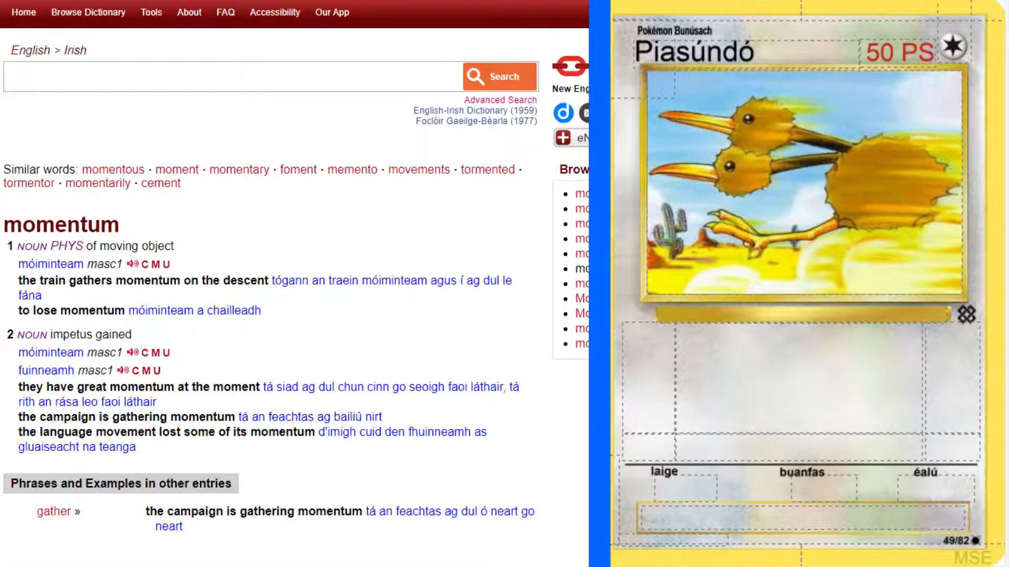
pyautogui.hotkey('ctrl', 'Tab')
pyautogui.hotkey('ctrl', 'Tab')
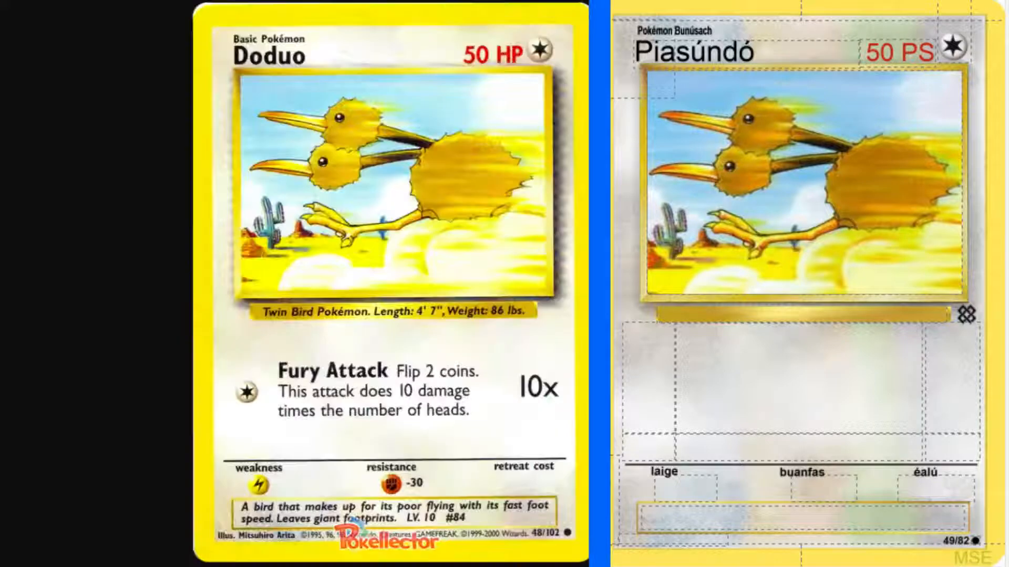
pyautogui.hotkey('ctrl', 'Tab')
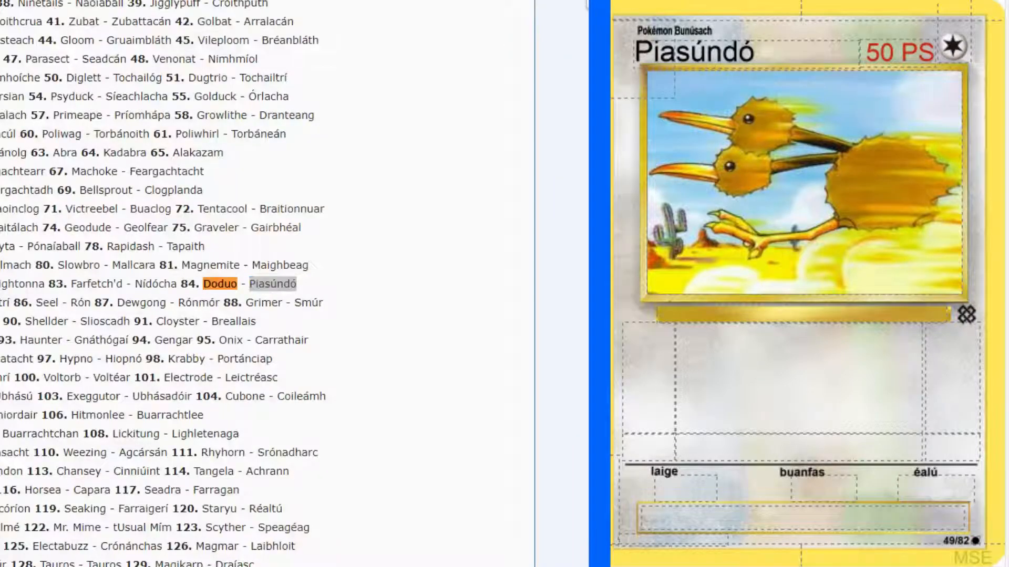
pyautogui.hotkey('ctrl', 'shift', 'Tab')
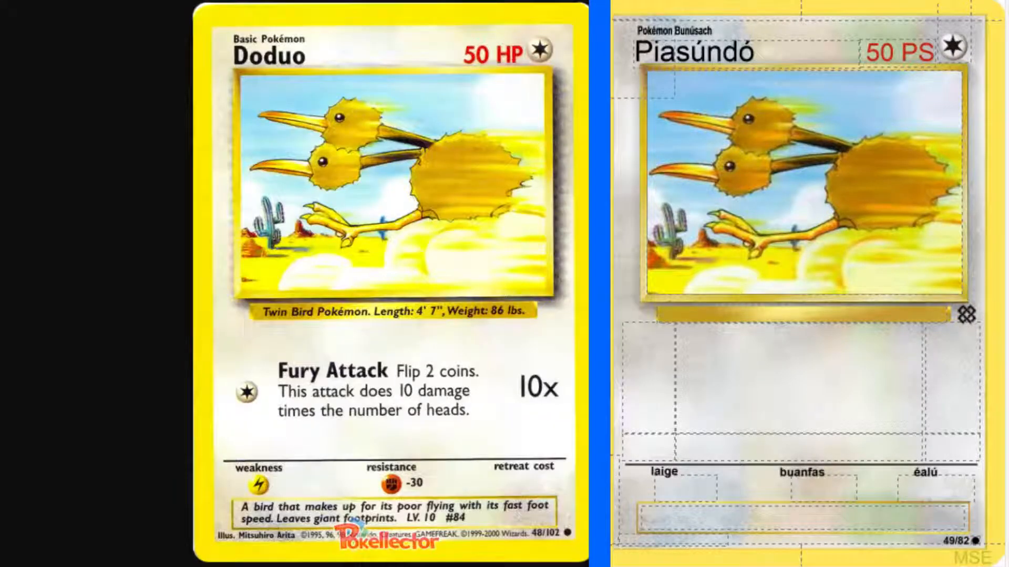
# Enter "Pokémon Éin Cúpla" as the species description below the Piasúndó artwork.
pyautogui.click(824, 310)
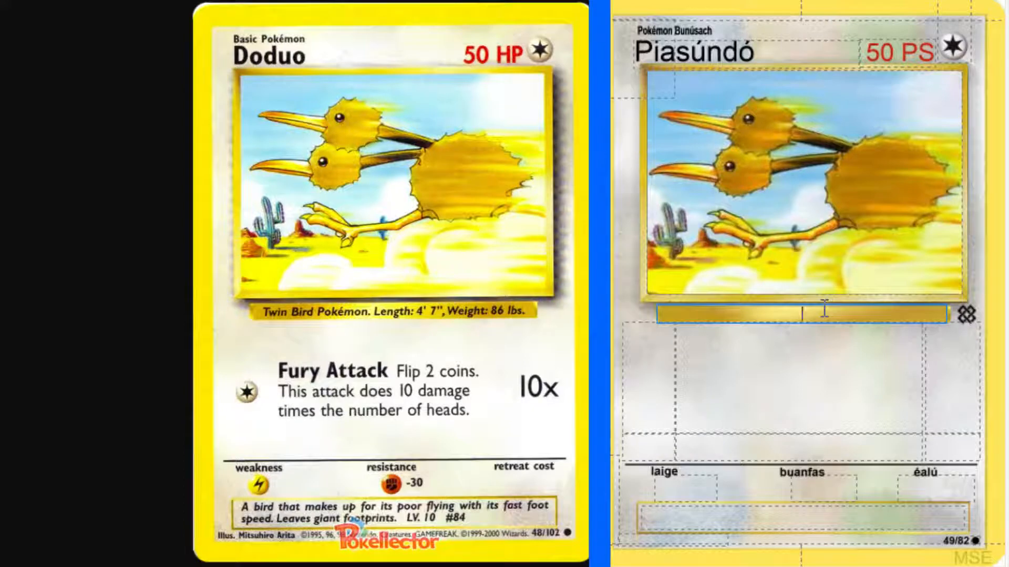
pyautogui.write('Poké')
pyautogui.write('mon')
pyautogui.write(' E')
pyautogui.write('in')
pyautogui.press('BackSpace')
pyautogui.press('BackSpace')
pyautogui.write('an')
pyautogui.press('BackSpace')
pyautogui.press('BackSpace')
pyautogui.write('in D')
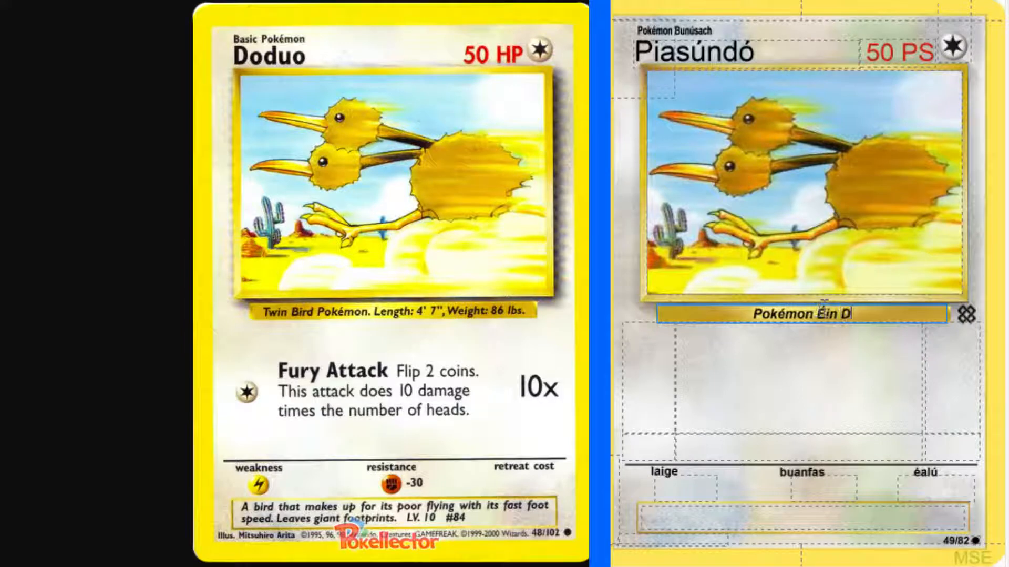
pyautogui.press('BackSpace')
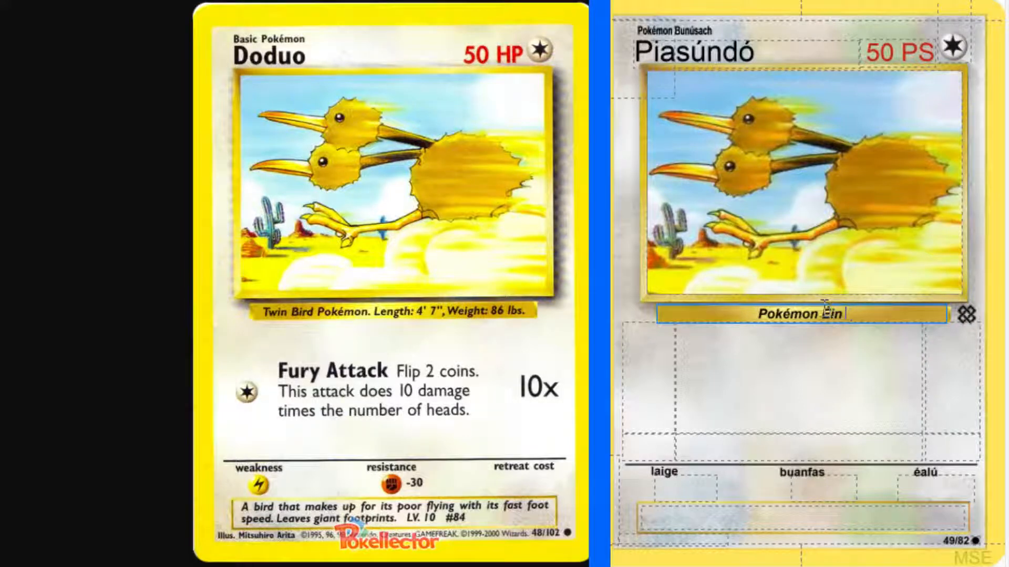
pyautogui.write('Cúpla')
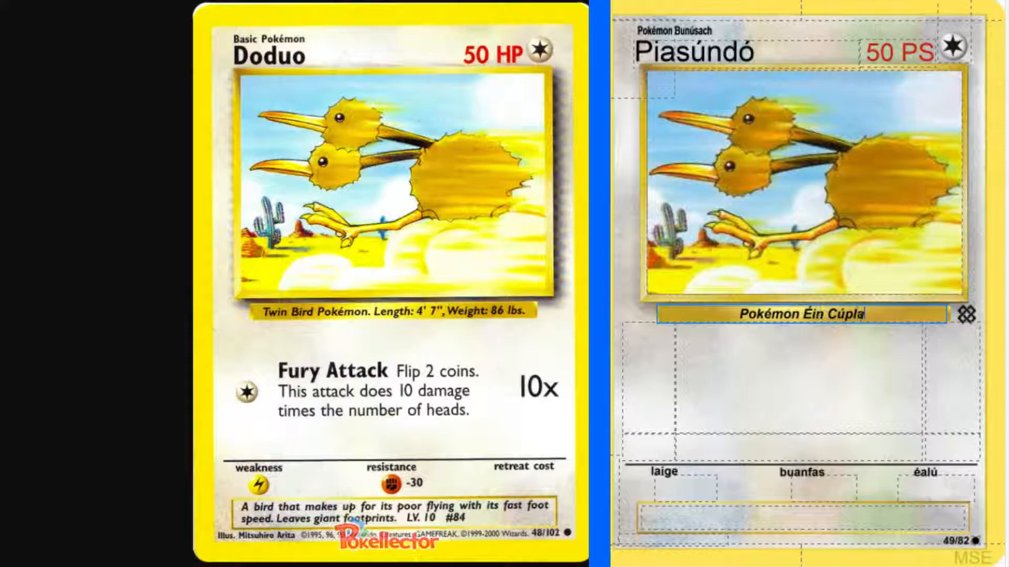
# Look up "bird" in the English-Irish dictionary and check the grammatical forms of its first noun translation.
pyautogui.hotkey('alt', 'Tab')
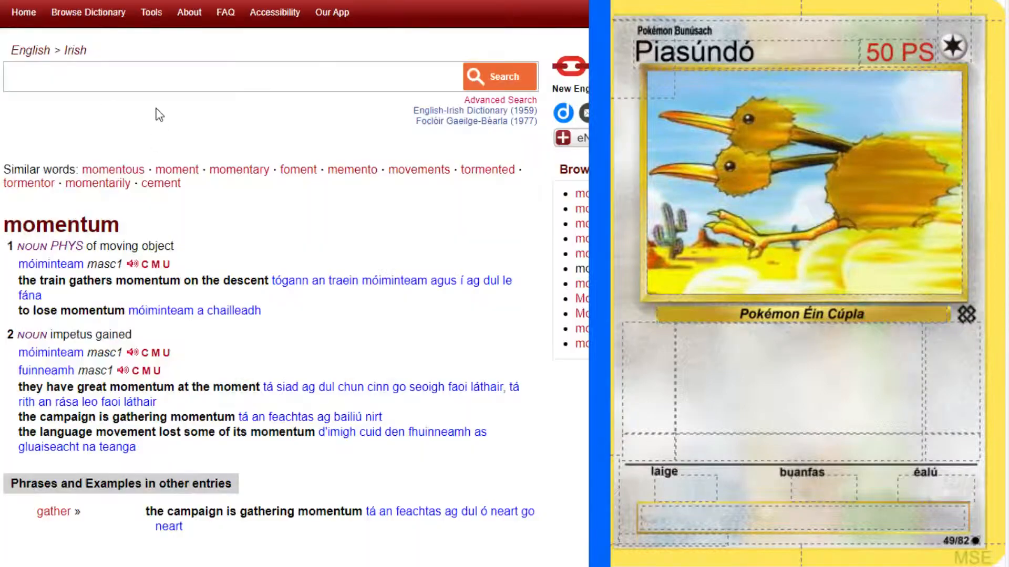
pyautogui.click(149, 76)
pyautogui.write('bird')
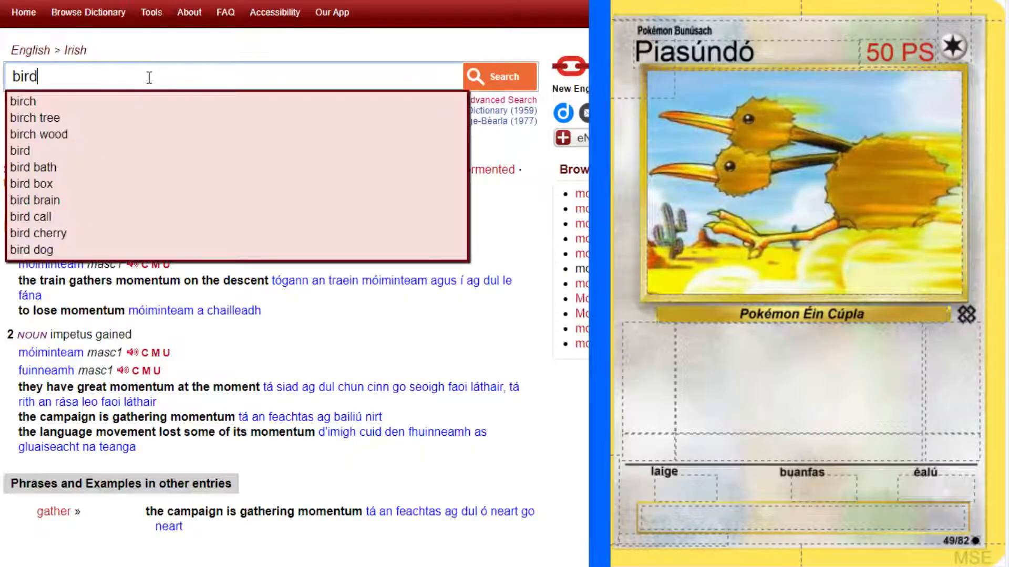
pyautogui.press('Return')
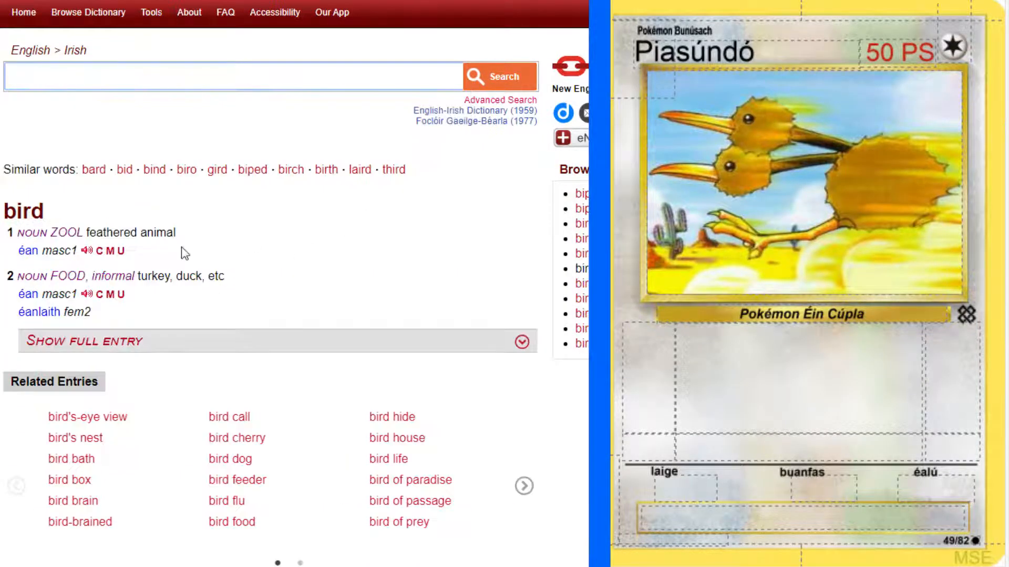
pyautogui.click(72, 252)
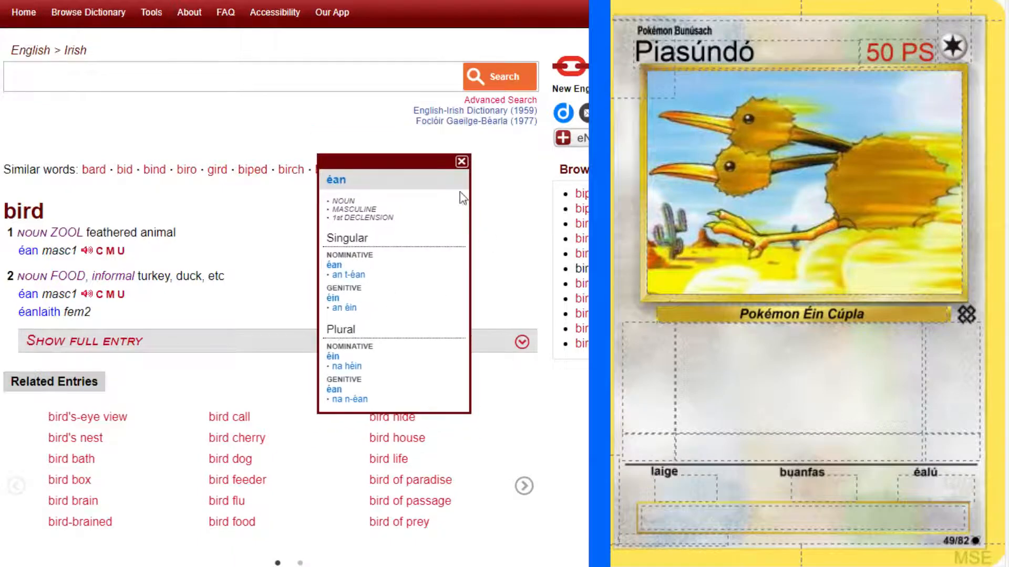
# Look up "twin" in the English-Irish dictionary and check the grammatical forms of the first noun translation.
pyautogui.click(147, 76)
pyautogui.write('twin')
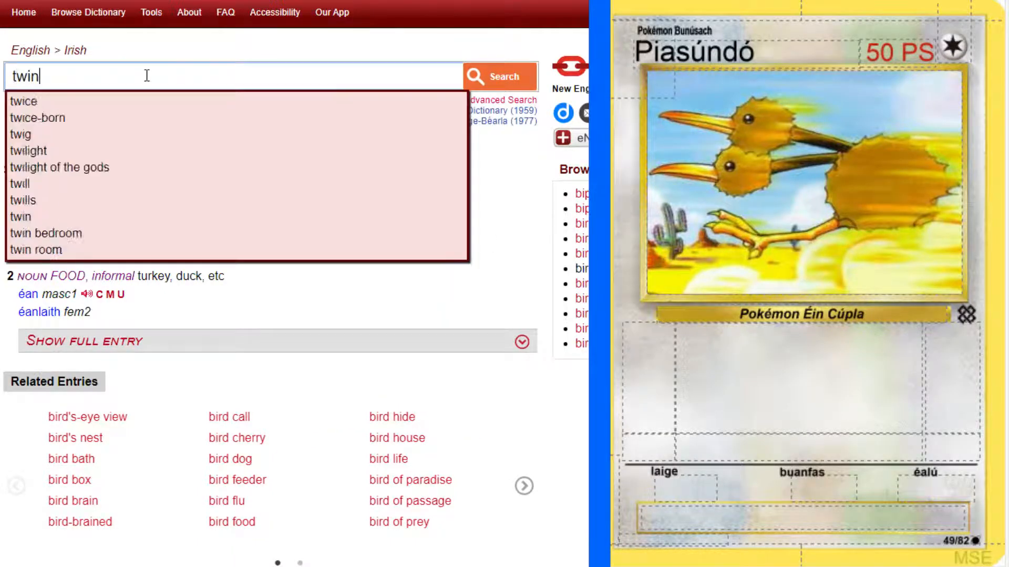
pyautogui.press('Return')
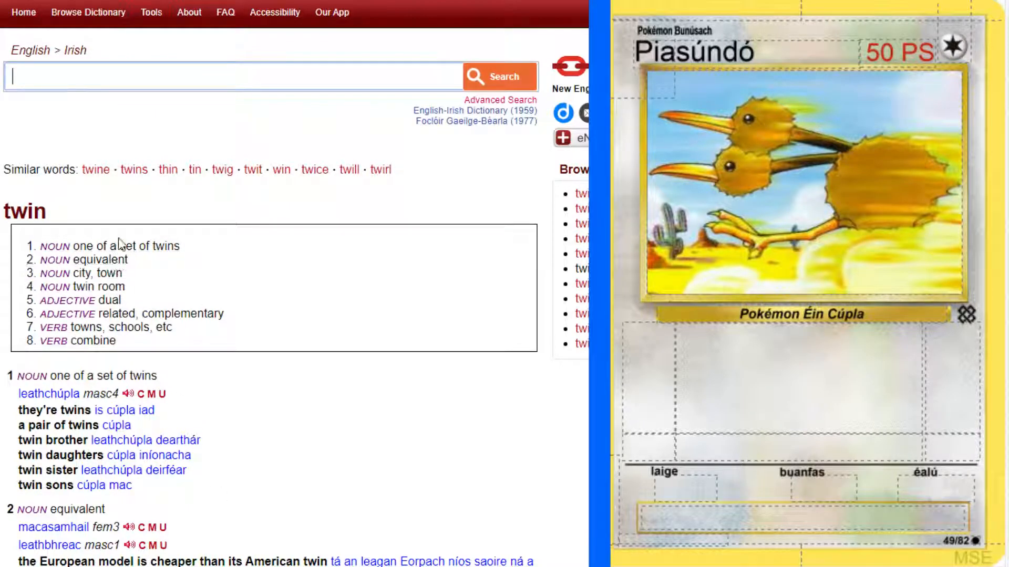
pyautogui.scroll(-3, 262, 407)
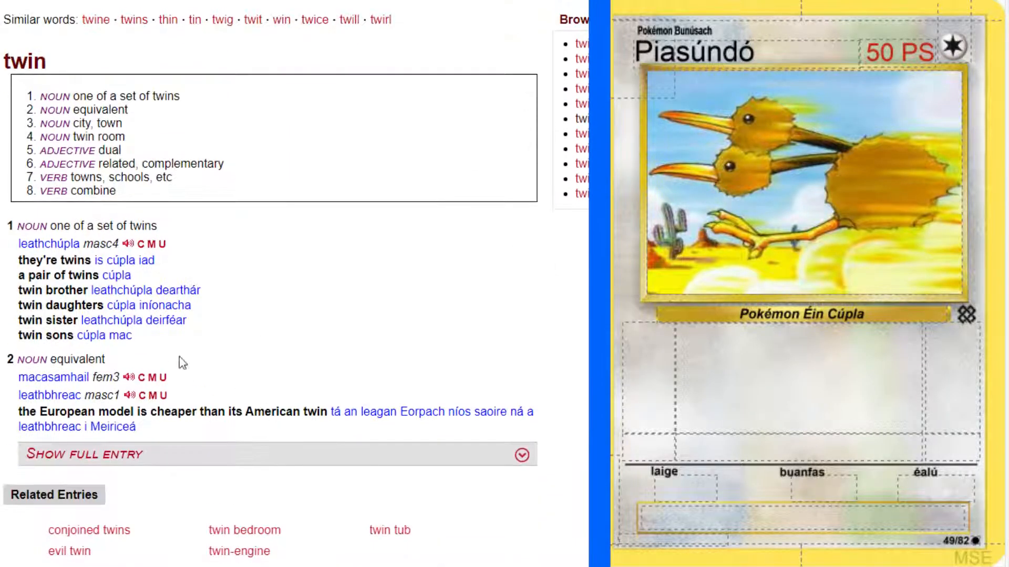
pyautogui.click(103, 247)
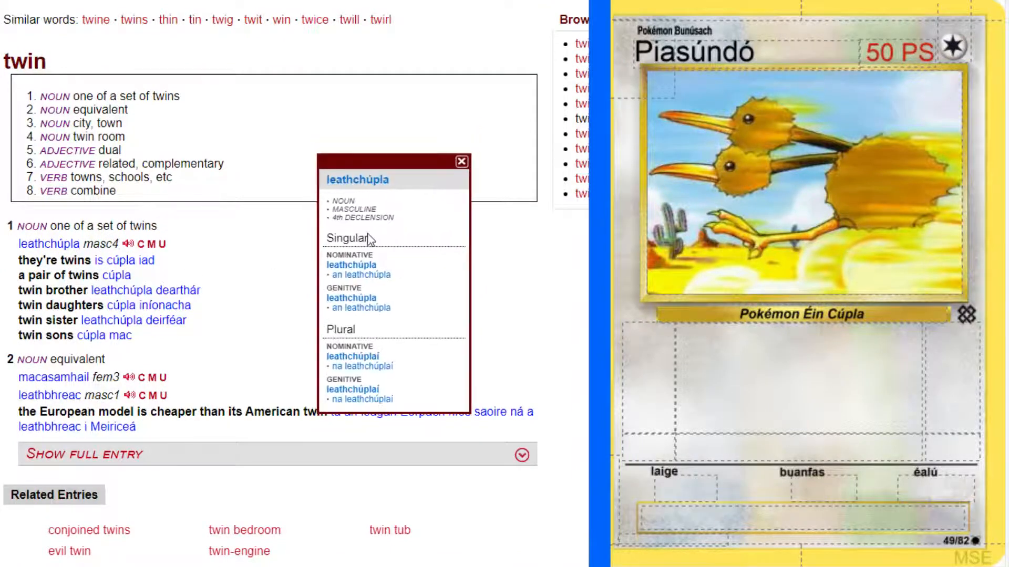
pyautogui.click(559, 295)
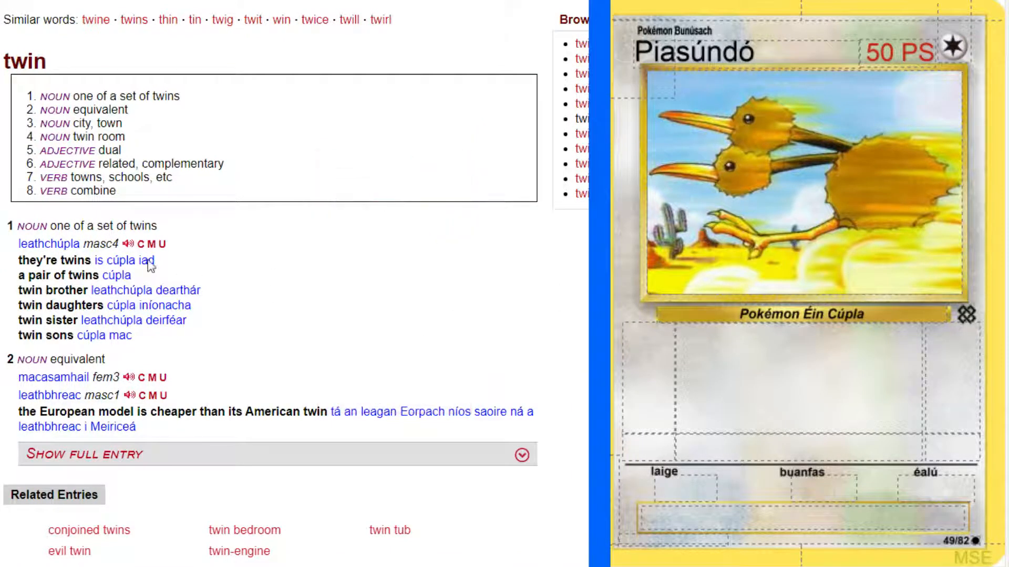
# Expand the full "twin" entry and examine its adjective senses and the example phrases from other entries.
pyautogui.scroll(1, 110, 213)
pyautogui.click(101, 187)
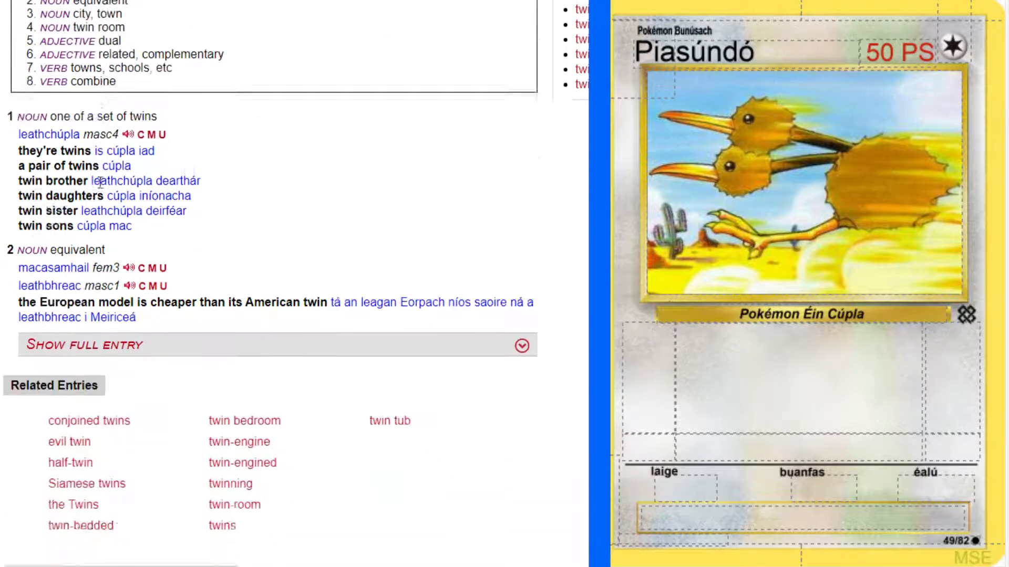
pyautogui.click(537, 111)
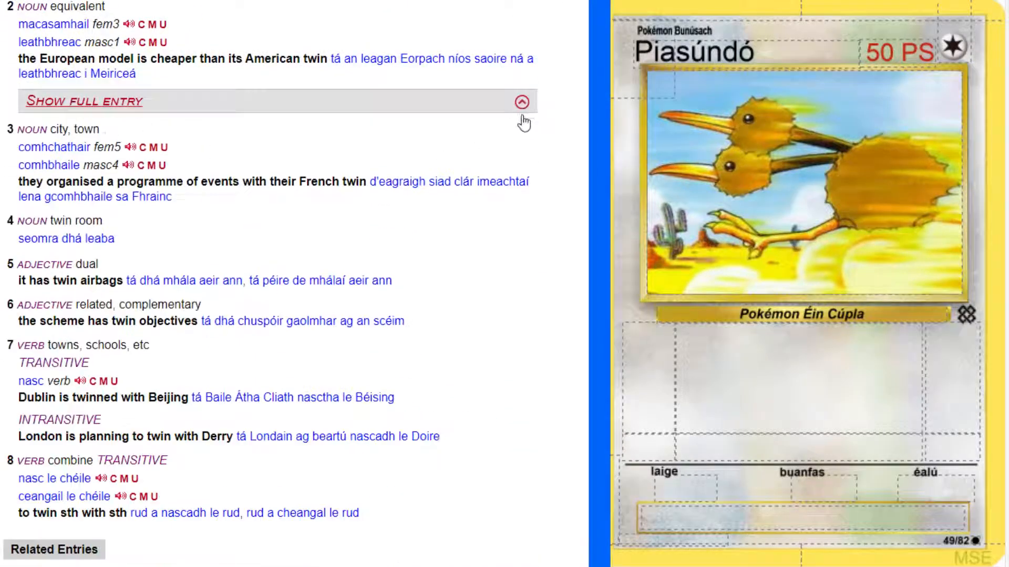
pyautogui.scroll(-1, 453, 289)
pyautogui.scroll(-1, 455, 291)
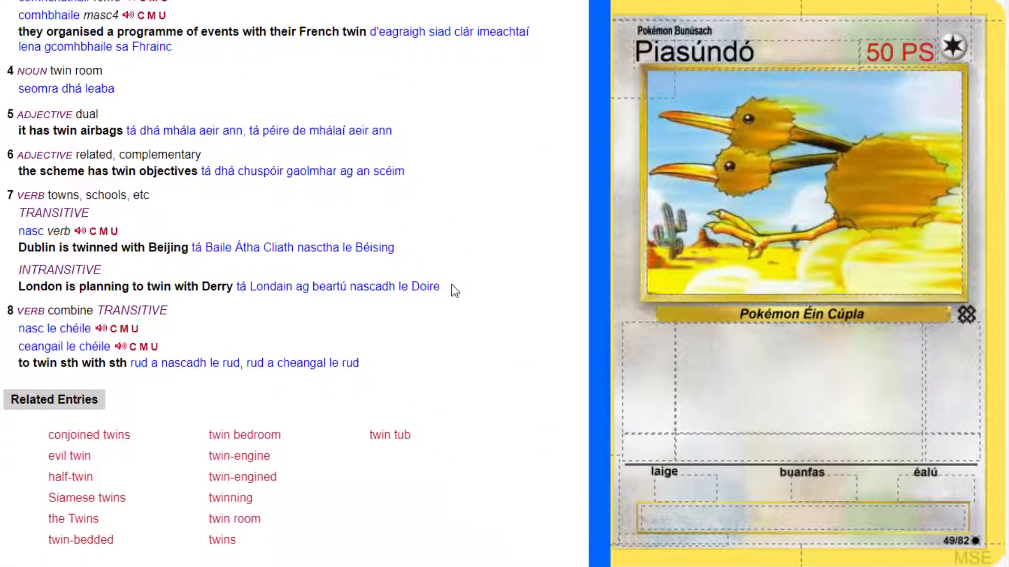
pyautogui.scroll(-2, 455, 291)
pyautogui.scroll(1, 455, 290)
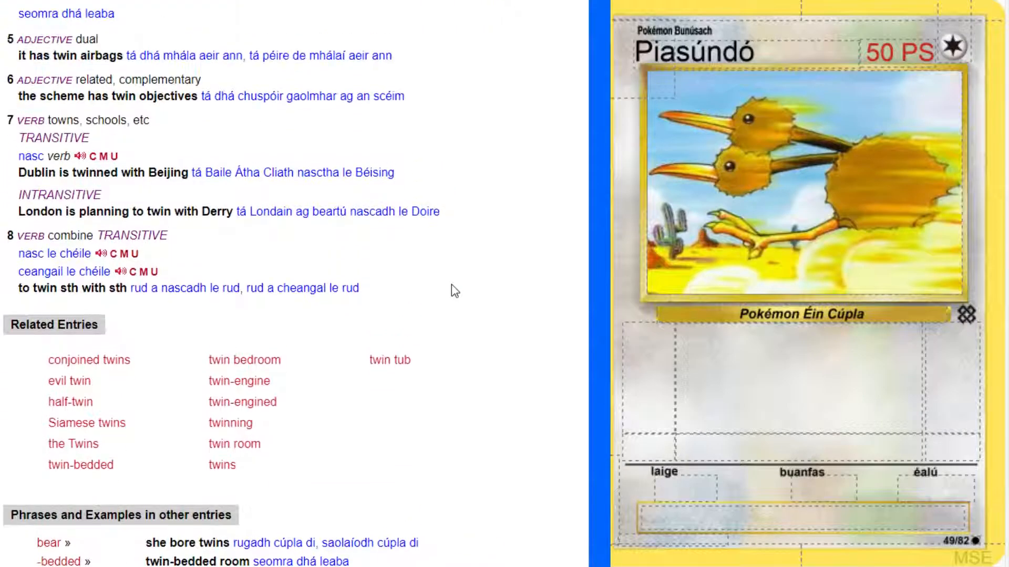
pyautogui.scroll(-6, 266, 254)
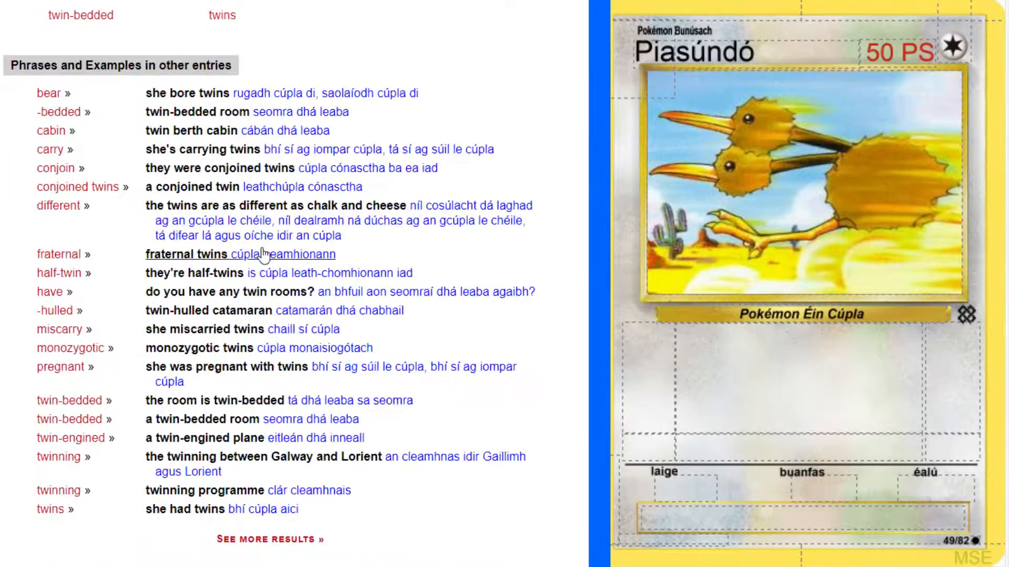
# Change "Cúpla" to "Chúpla" in the species description below the artwork and end the phrase with a full stop.
pyautogui.scroll(12, 265, 255)
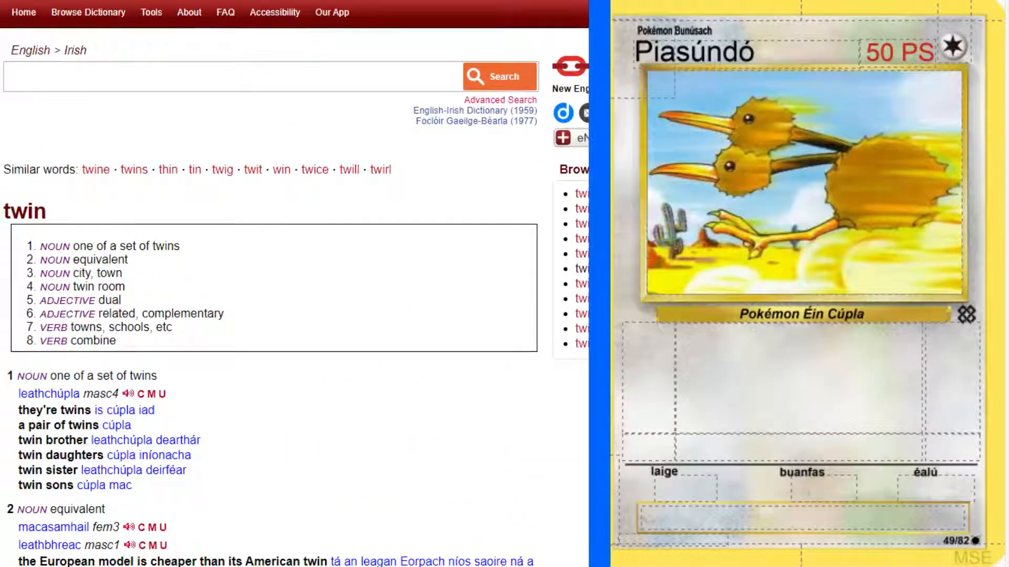
pyautogui.click(838, 315)
pyautogui.write('húpla')
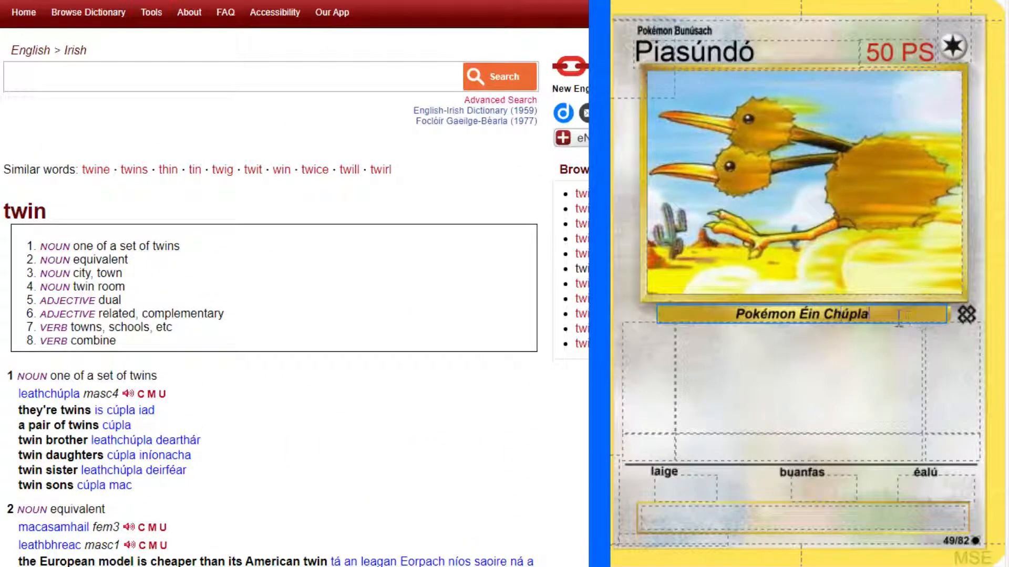
pyautogui.write('.')
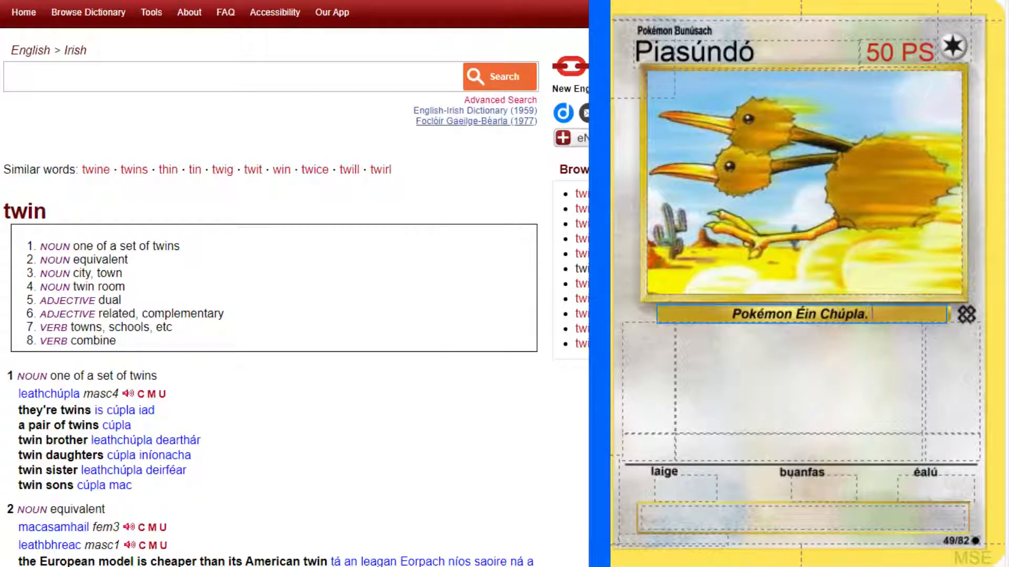
# Consult the original Doduo card and add the length as "Fad: 4' 7"" after the species description.
pyautogui.hotkey('ctrl', 'Tab')
pyautogui.hotkey('ctrl', 'Tab')
pyautogui.hotkey('ctrl', 'Tab')
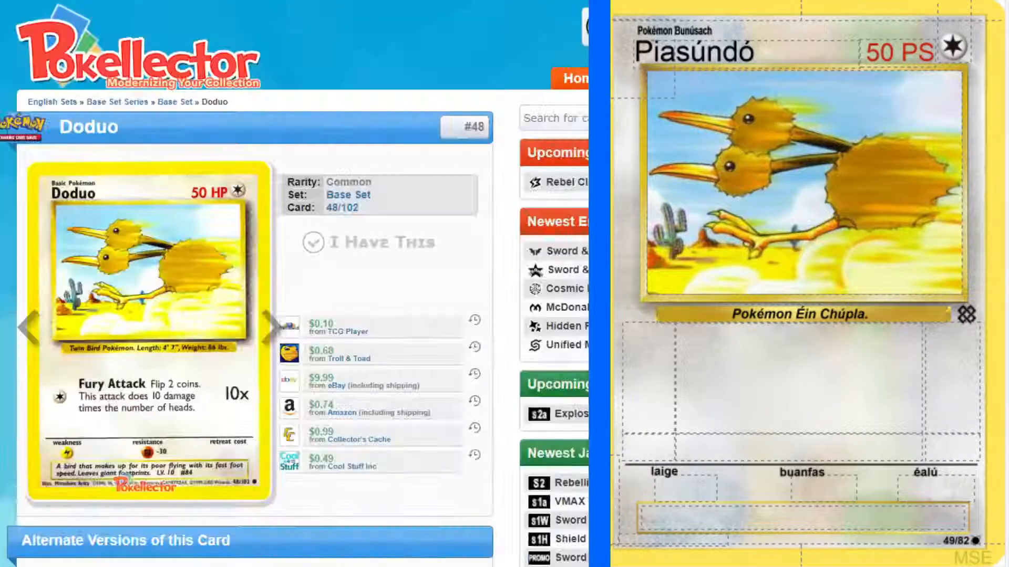
pyautogui.hotkey('ctrl', 'Tab')
pyautogui.click(903, 314)
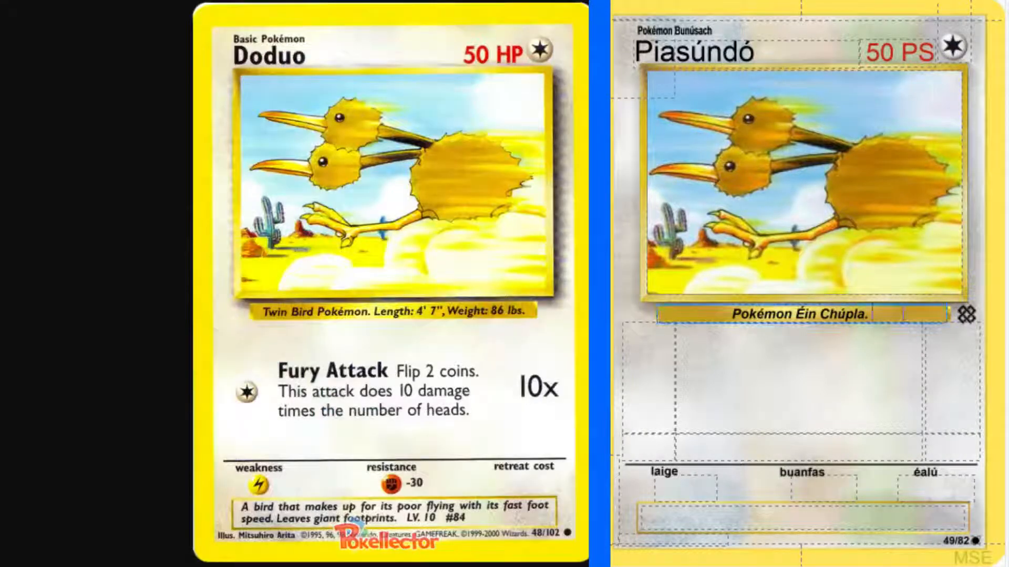
pyautogui.write('Fad:')
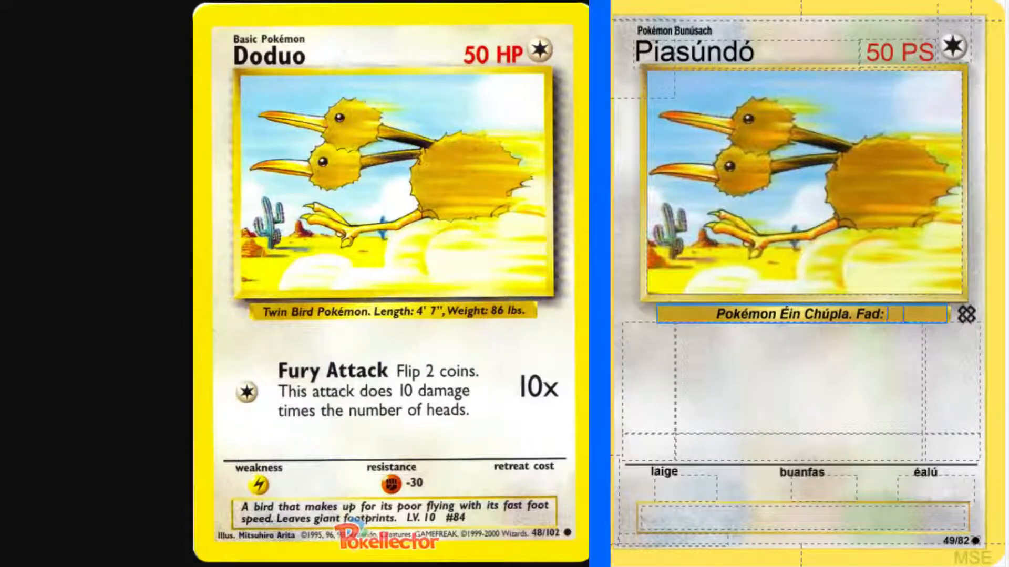
pyautogui.write(" 4'")
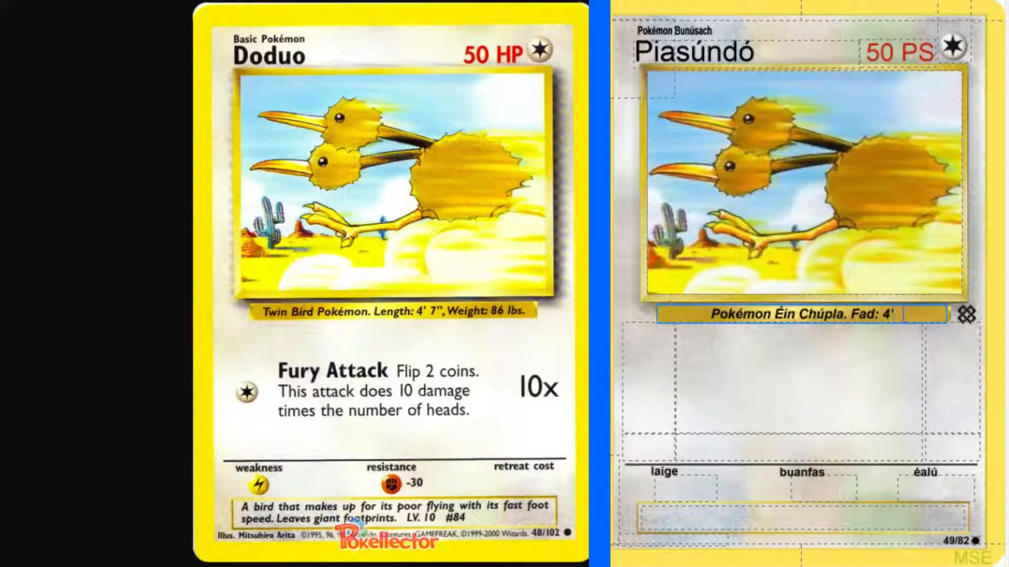
pyautogui.write(' 7"')
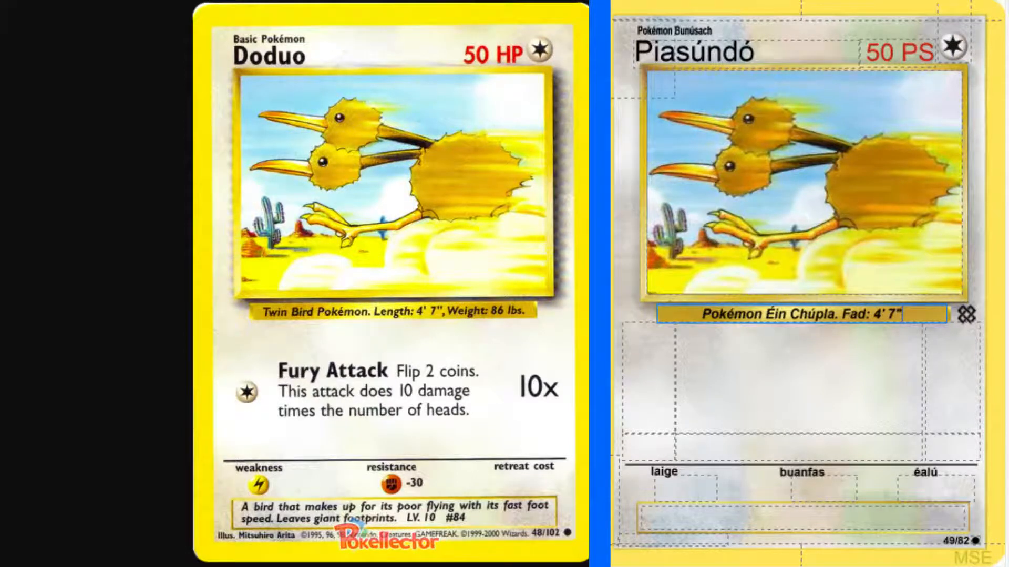
# Look up "foot" in the English-Irish dictionary and check the grammatical forms of "troigh".
pyautogui.hotkey('alt', 'Tab')
pyautogui.click(214, 79)
pyautogui.write('foot')
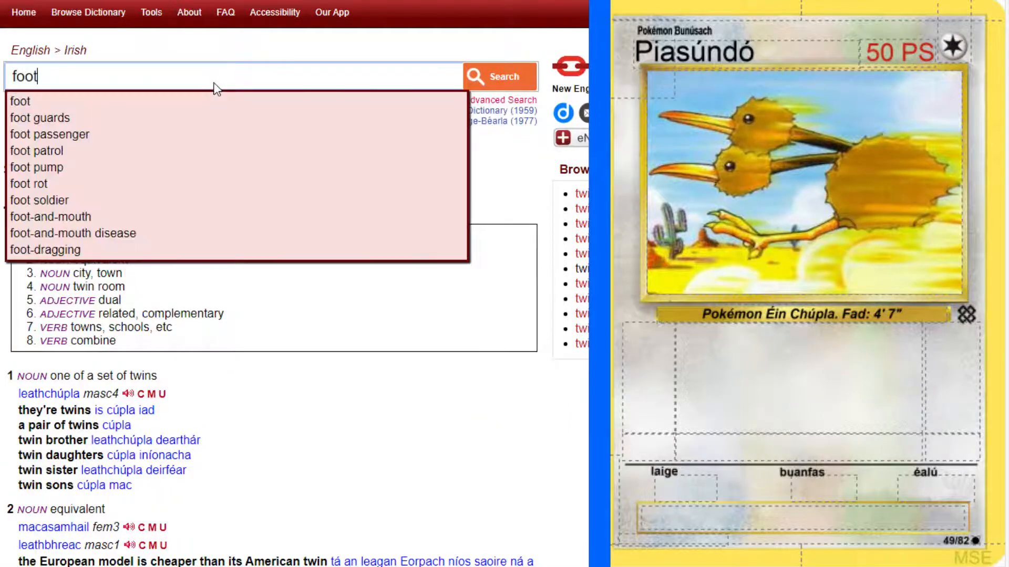
pyautogui.press('Return')
pyautogui.scroll(-7, 221, 405)
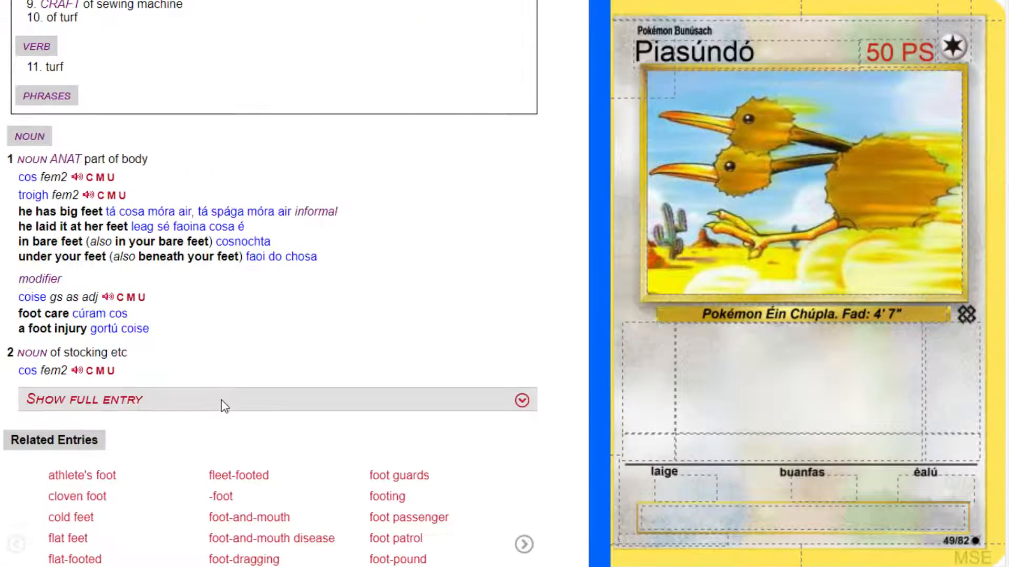
pyautogui.click(65, 197)
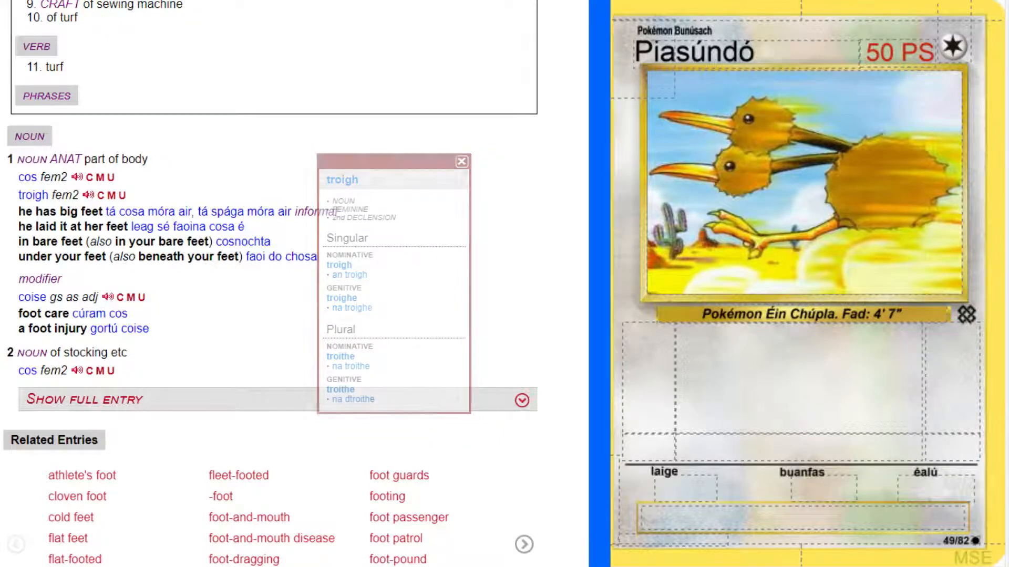
# Look up "inch" in the English-Irish dictionary and check the grammatical forms of "orlach".
pyautogui.scroll(7, 155, 31)
pyautogui.click(146, 64)
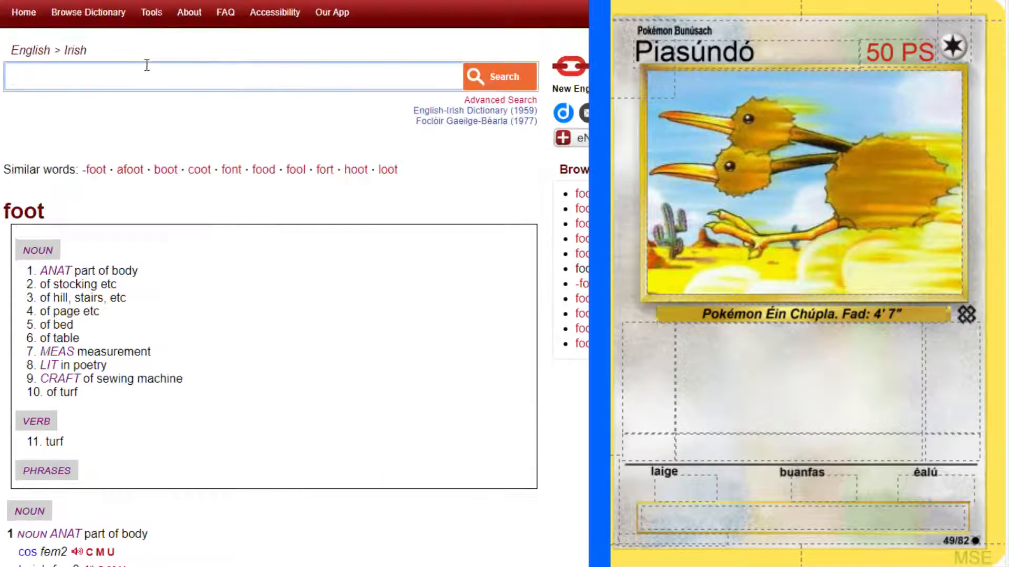
pyautogui.write('inch')
pyautogui.press('Return')
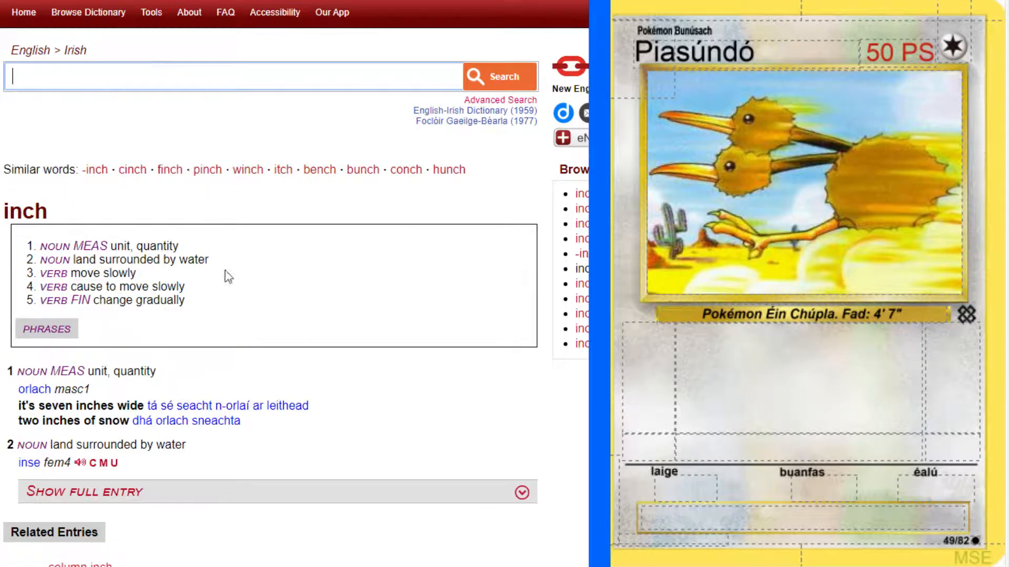
pyautogui.scroll(-5, 281, 392)
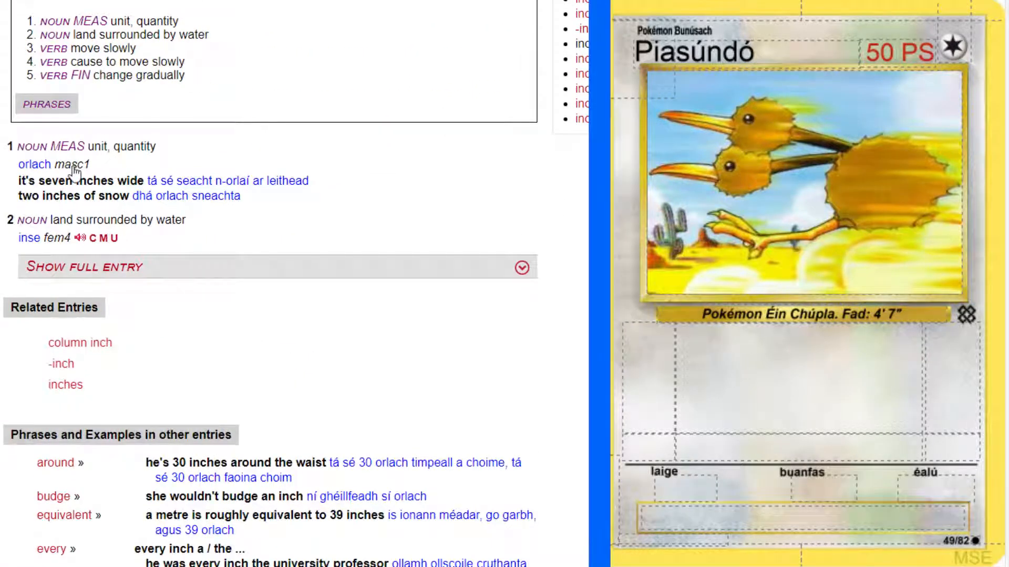
pyautogui.click(79, 166)
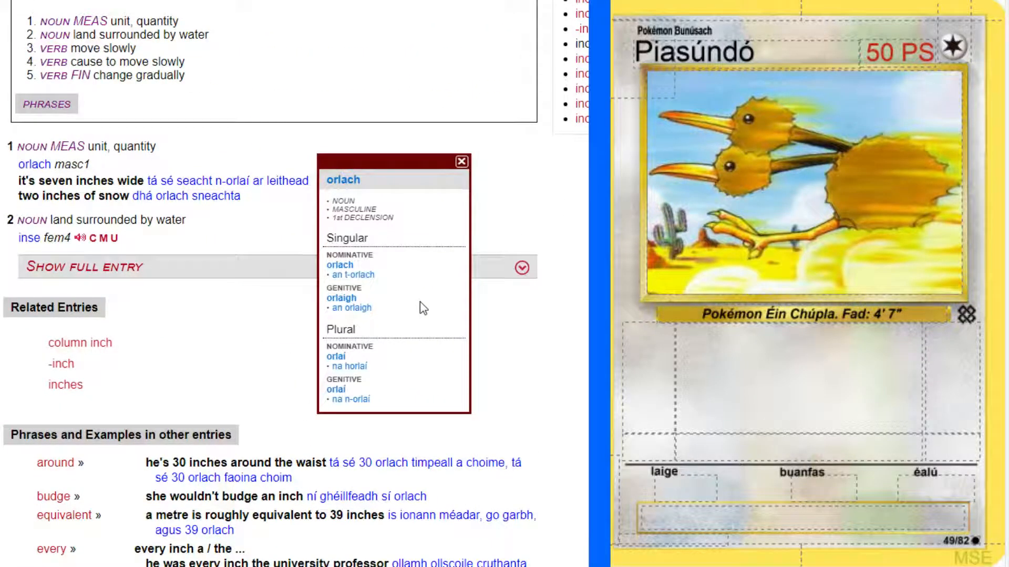
pyautogui.click(564, 208)
pyautogui.scroll(4, 411, 188)
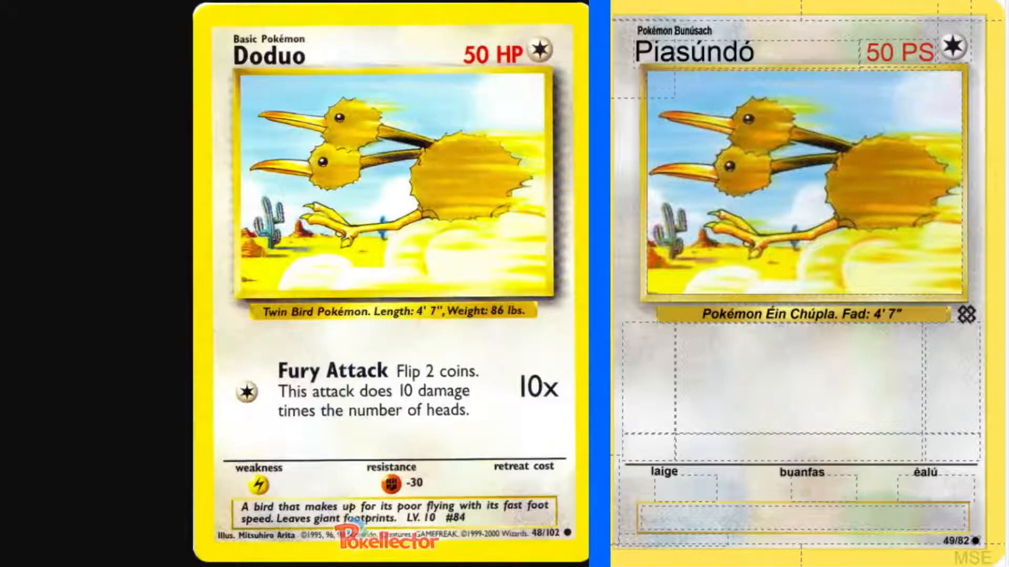
# Add the weight as ", Meáchan: 86 pt." after the length in the species line.
pyautogui.click(922, 316)
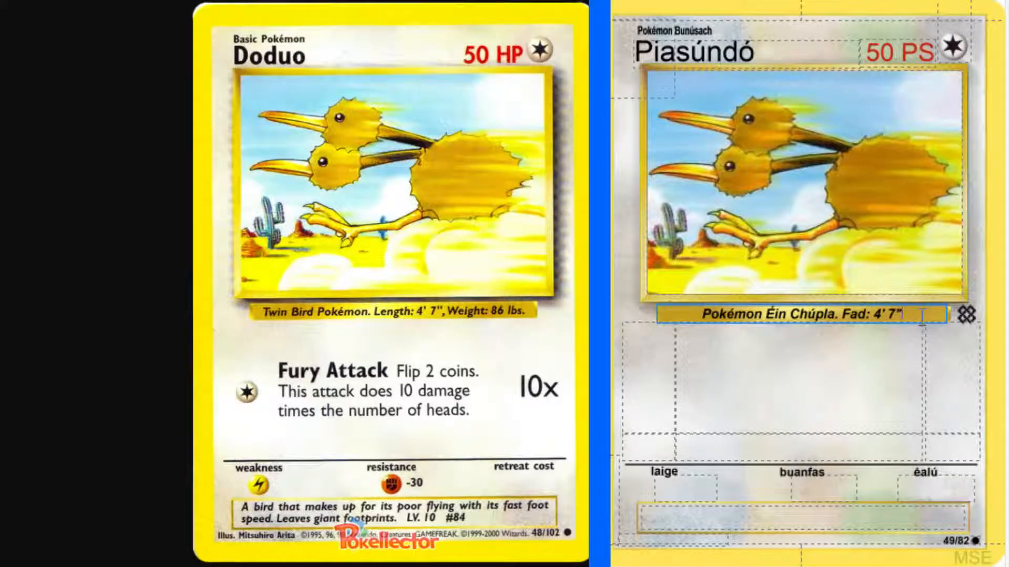
pyautogui.write(', Meáchan')
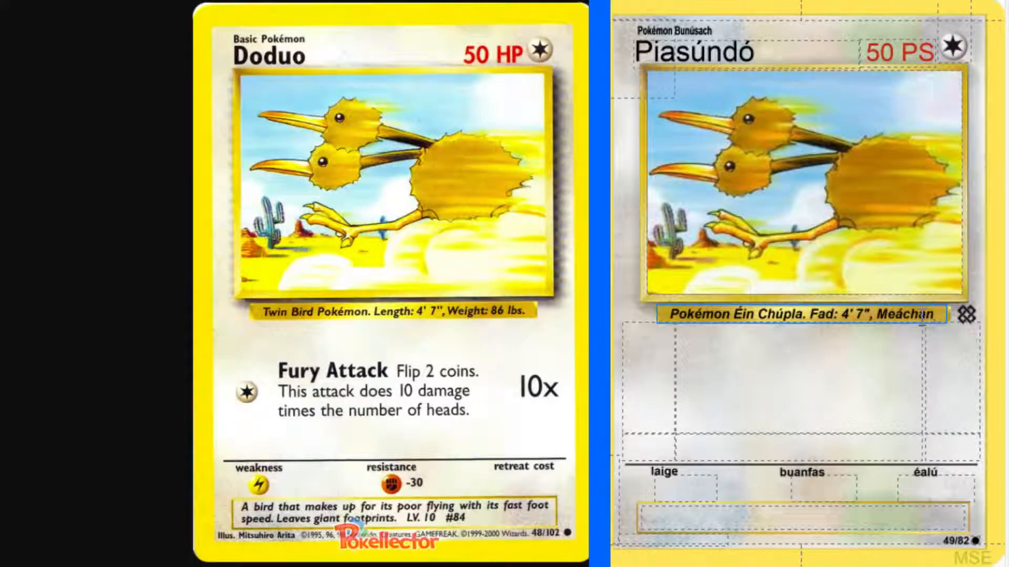
pyautogui.write(':')
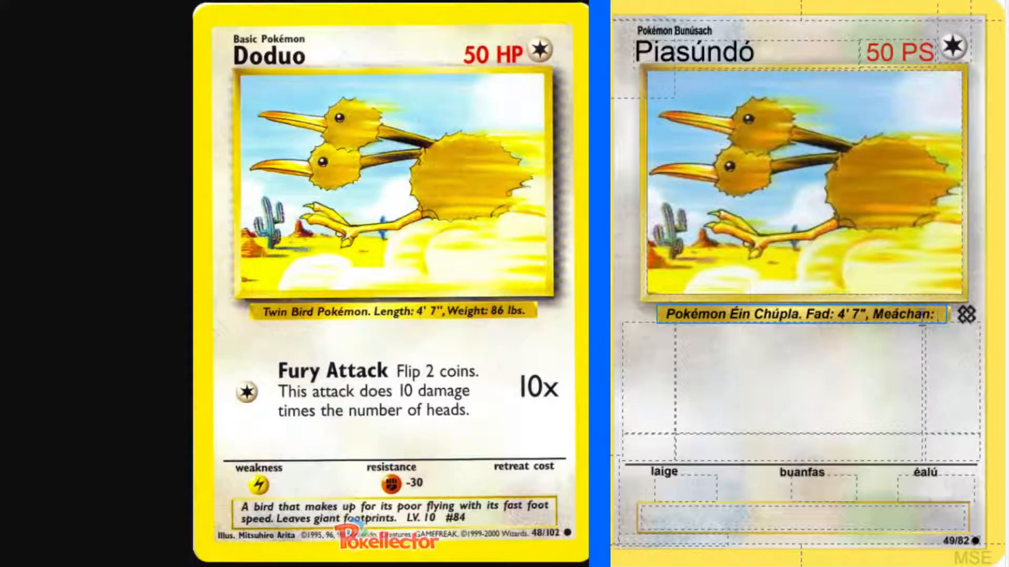
pyautogui.write(' 86 pt.')
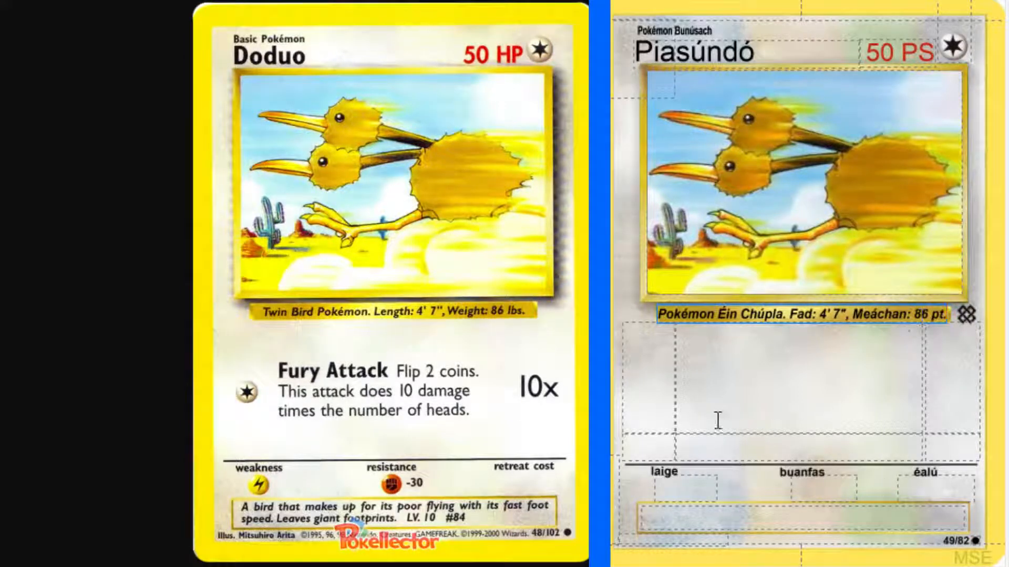
# Give the first attack a cost of one colourless energy and a damage value of "10x".
pyautogui.click(633, 395)
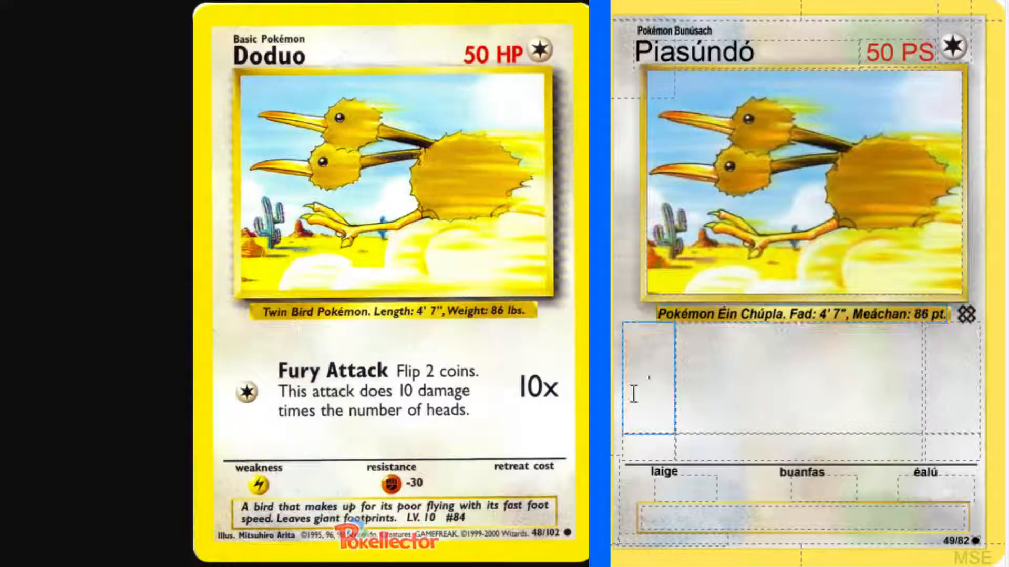
pyautogui.write('c')
pyautogui.click(973, 388)
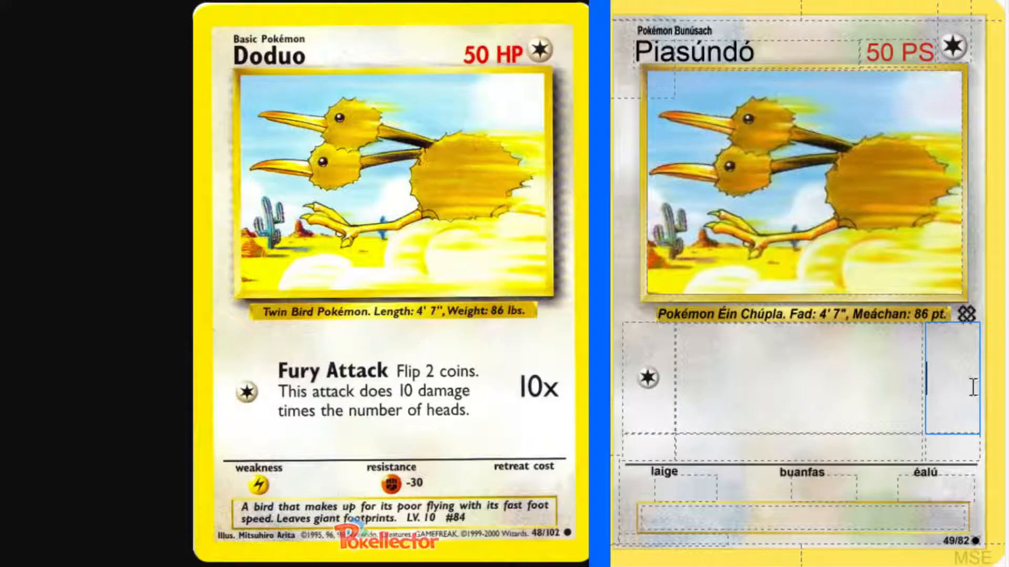
pyautogui.write('10x')
pyautogui.click(848, 378)
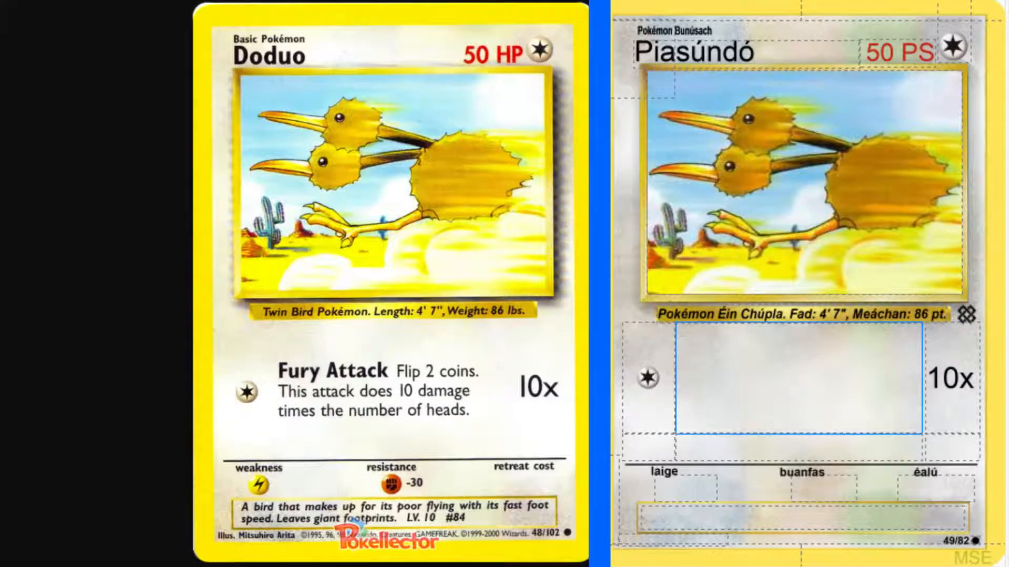
# Look up "fury" in the English-Irish dictionary, review its example phrases and check the grammatical forms of "fiúnach".
pyautogui.hotkey('alt', 'Tab')
pyautogui.click(215, 78)
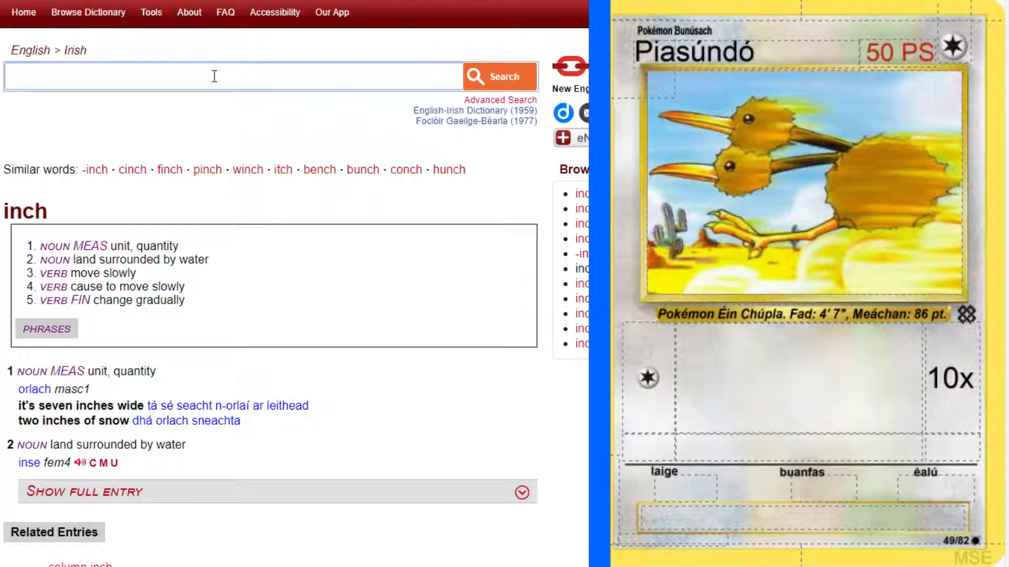
pyautogui.write('fury')
pyautogui.press('Return')
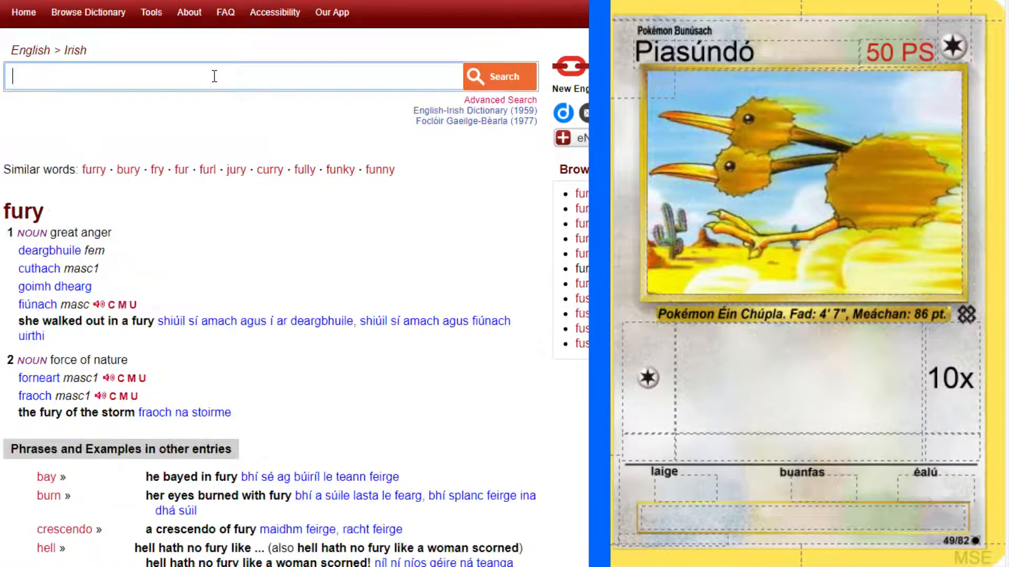
pyautogui.scroll(-2, 204, 255)
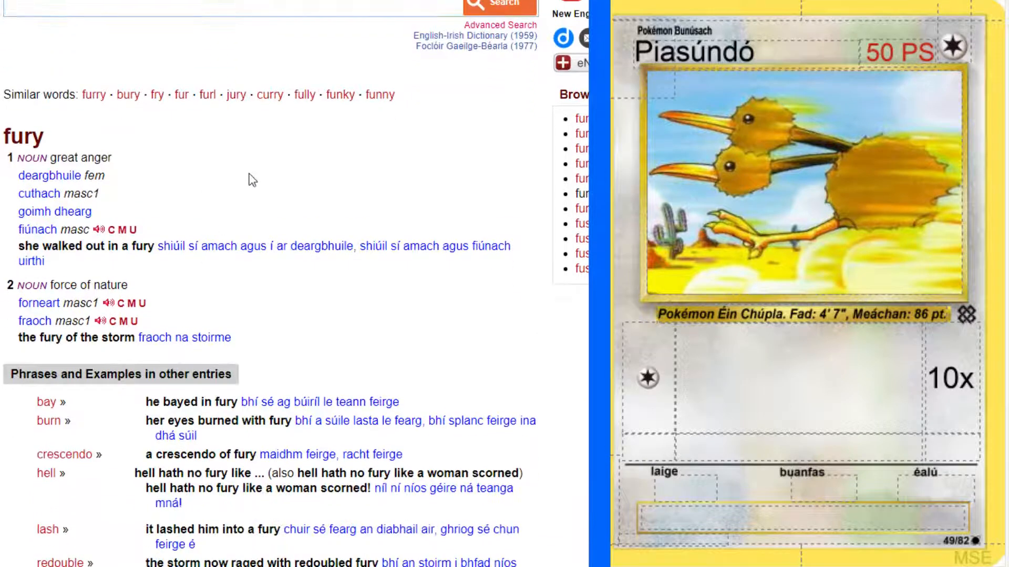
pyautogui.scroll(-2, 252, 180)
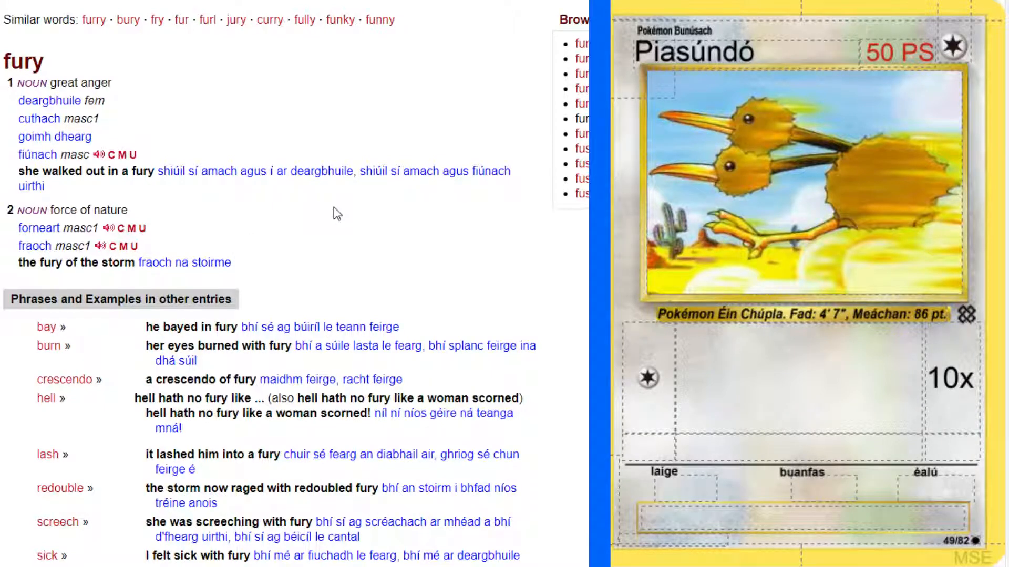
pyautogui.click(75, 159)
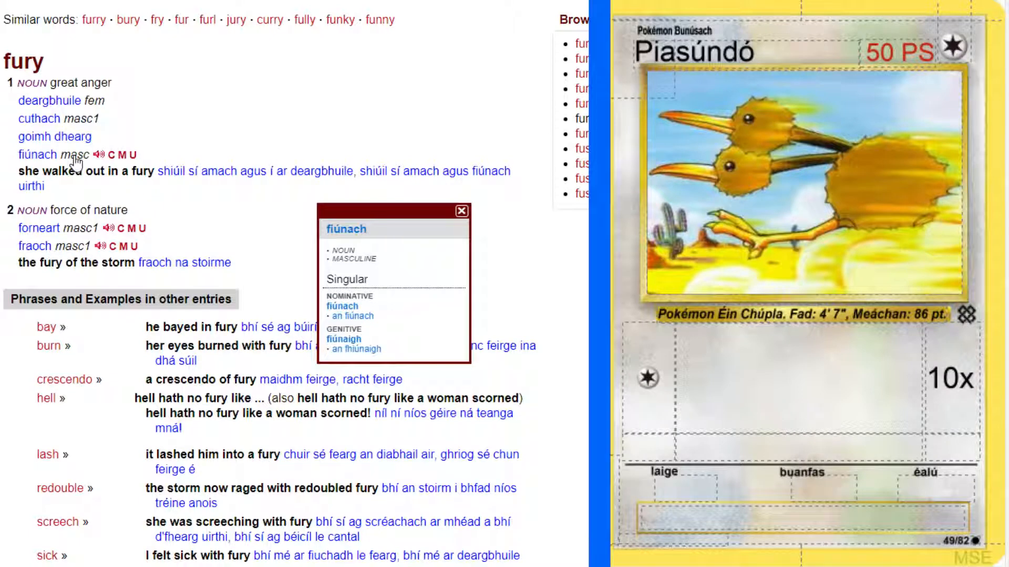
pyautogui.click(361, 141)
pyautogui.click(820, 402)
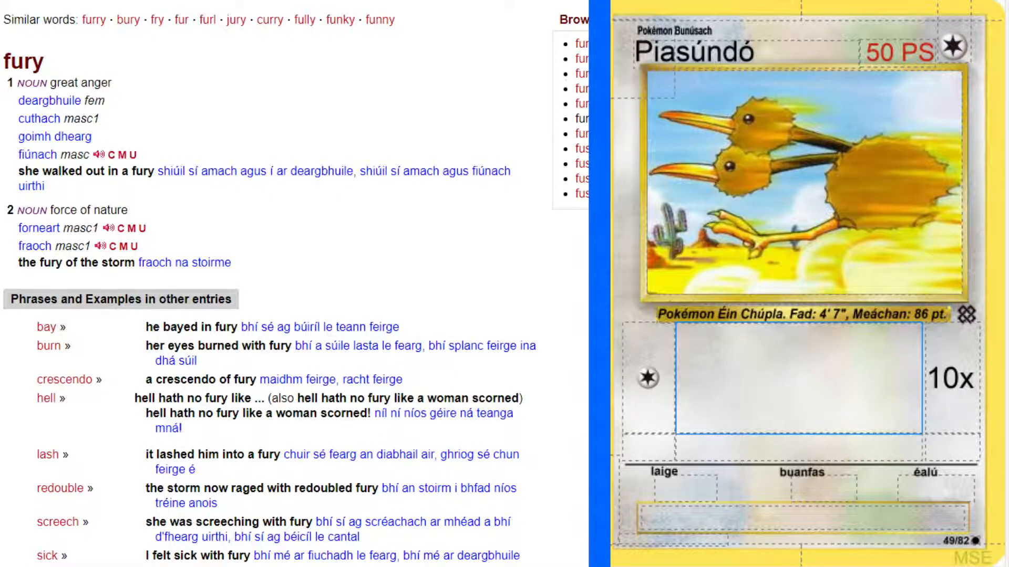
# Look up "rage" in the English-Irish dictionary to compare its translations with those of "fury".
pyautogui.scroll(3, 178, 84)
pyautogui.click(178, 85)
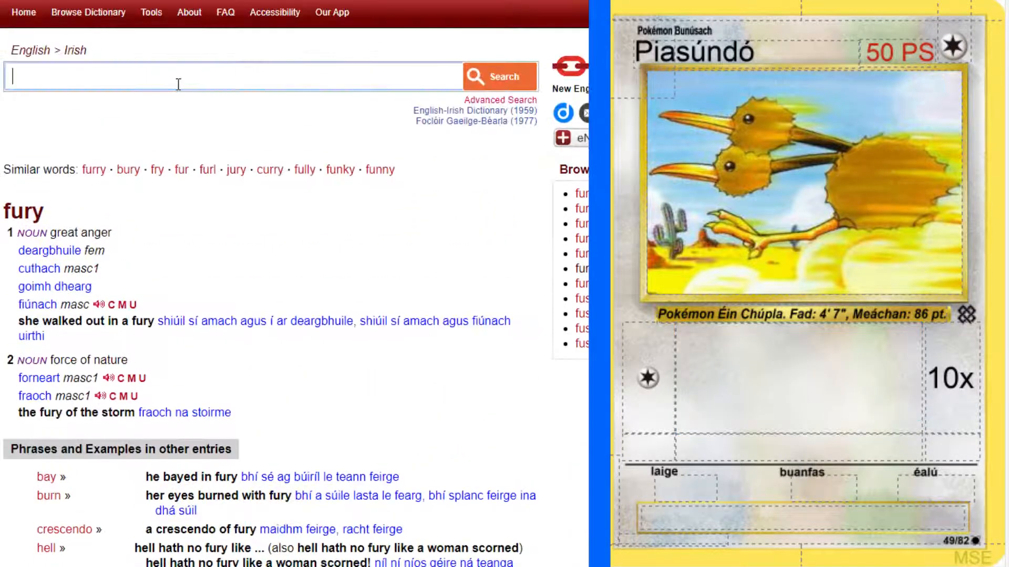
pyautogui.write('rage')
pyautogui.press('Return')
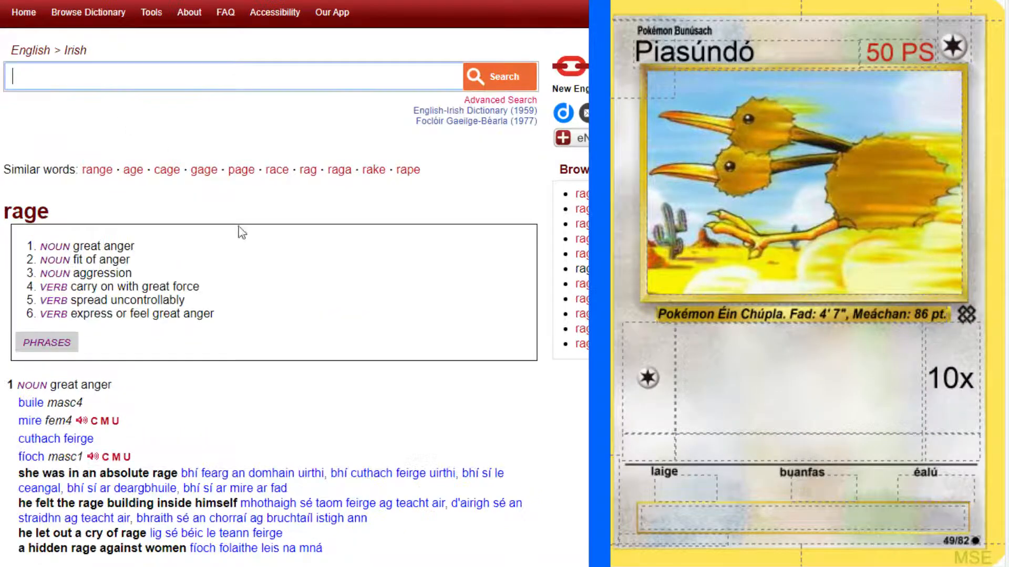
pyautogui.scroll(-3, 259, 263)
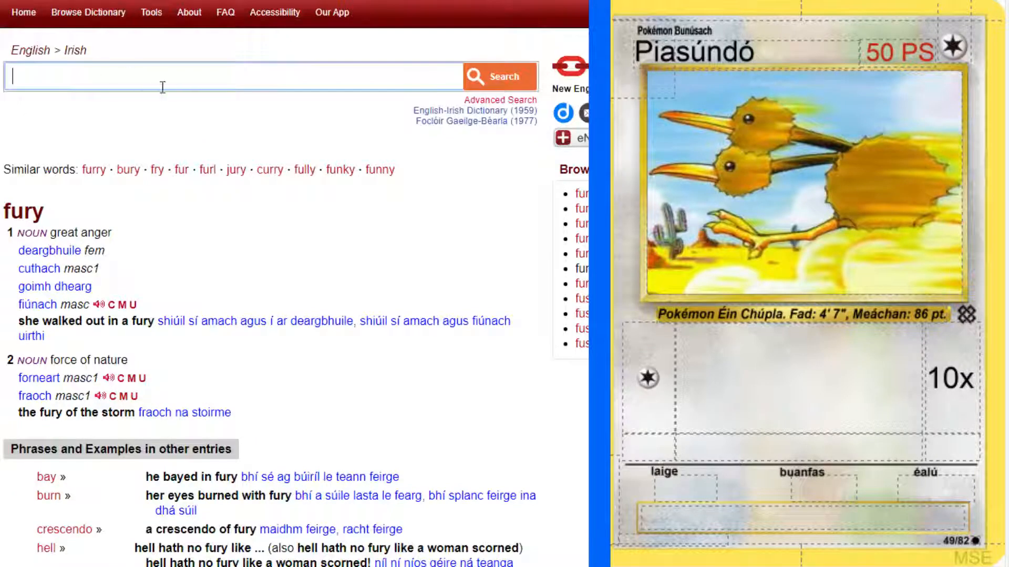
# Enter "Ionsaí Fiúnaigh" as the first attack's name, checking the genitive of "fiúnach" in the dictionary.
pyautogui.click(768, 362)
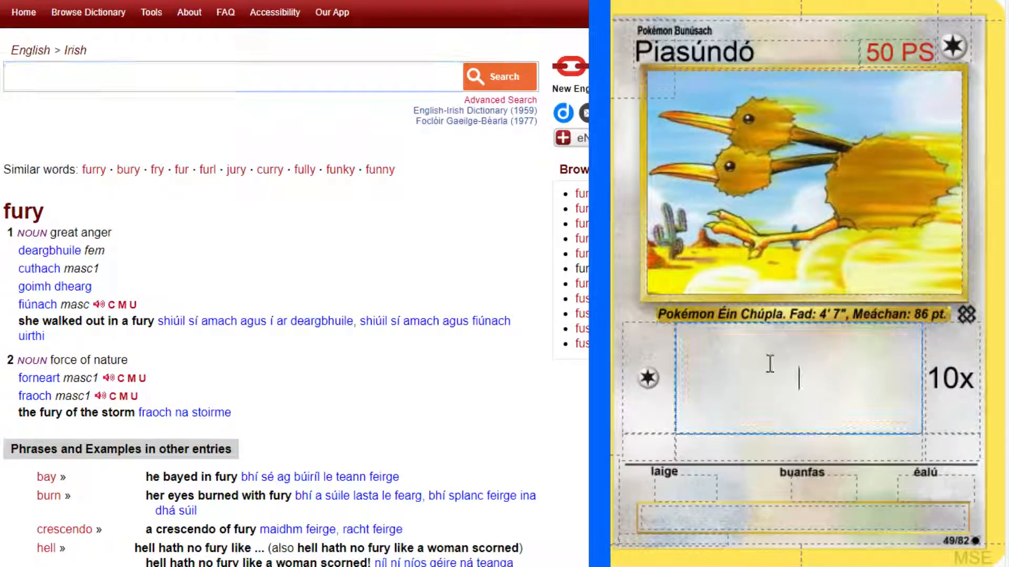
pyautogui.write('Ionsaí Fiú')
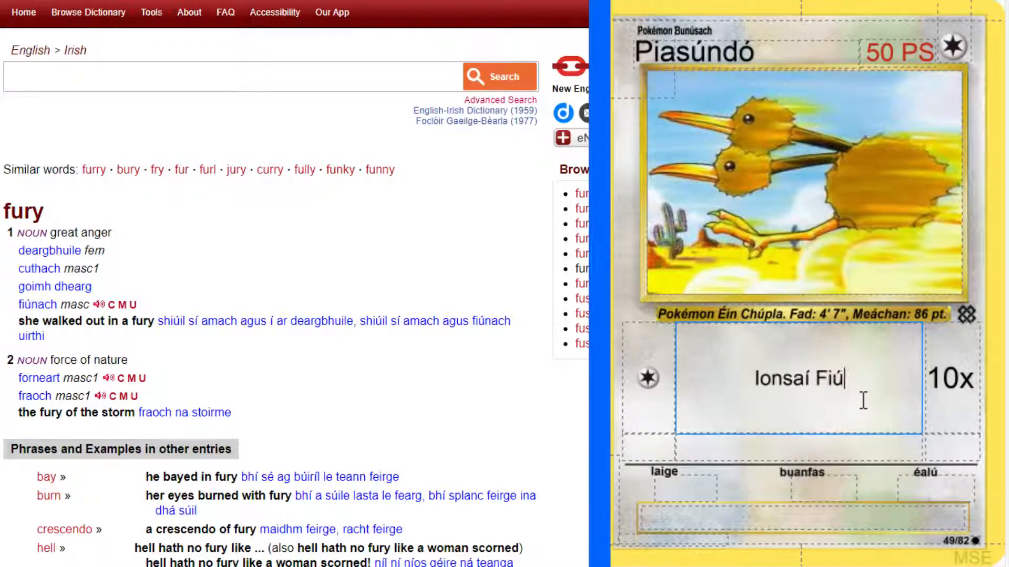
pyautogui.write('nac')
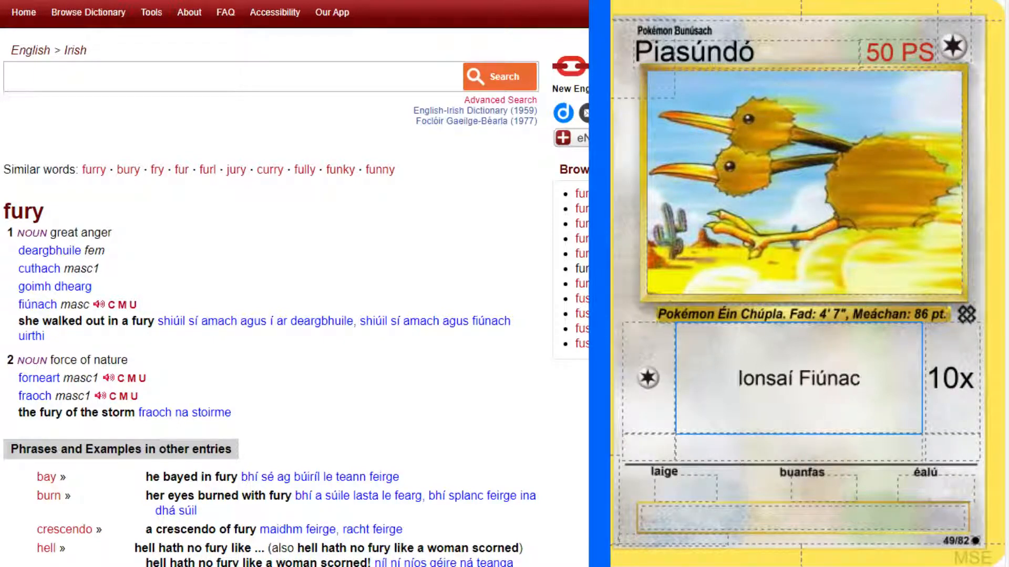
pyautogui.click(75, 305)
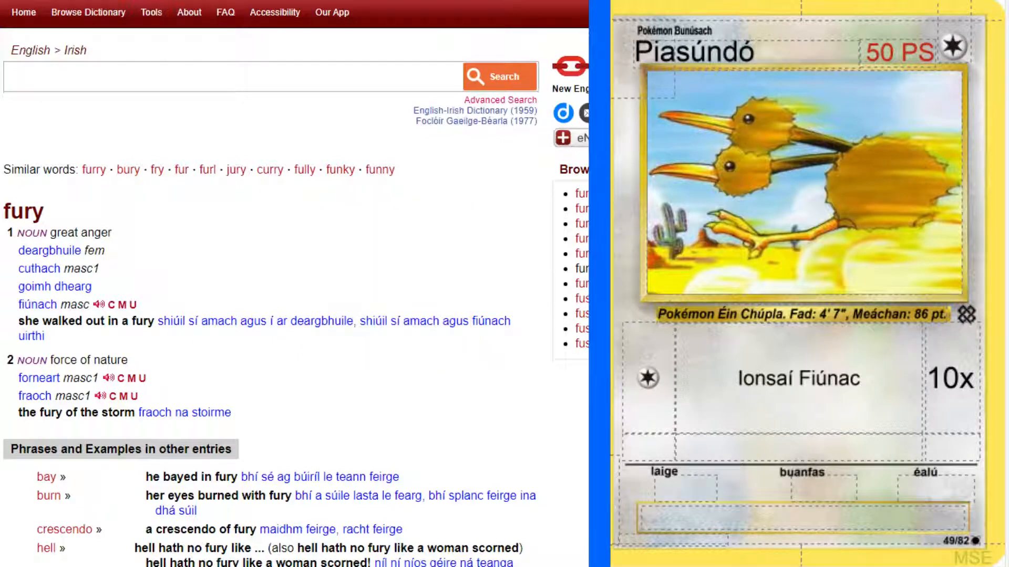
pyautogui.click(849, 356)
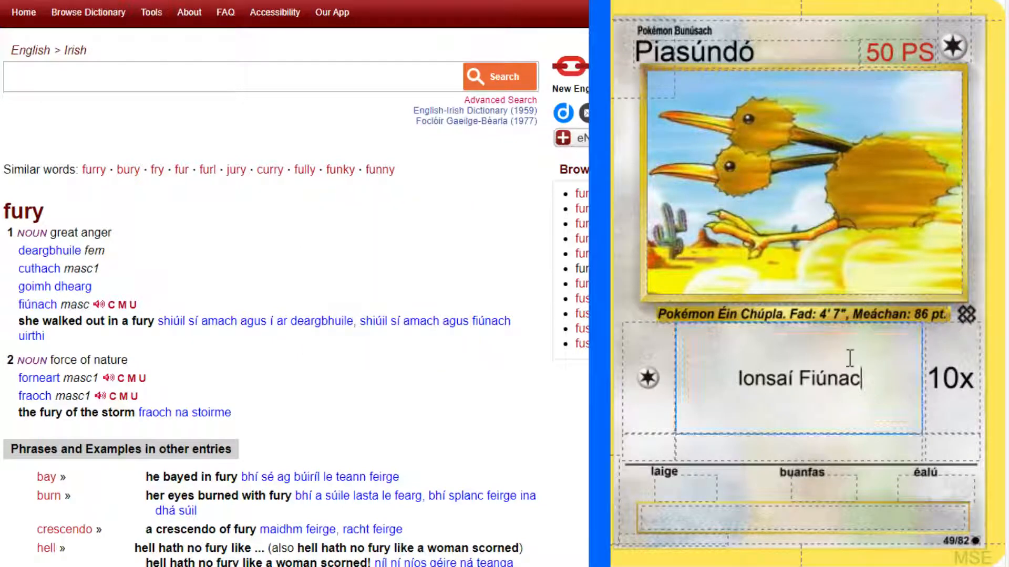
pyautogui.press('BackSpace')
pyautogui.write('igh')
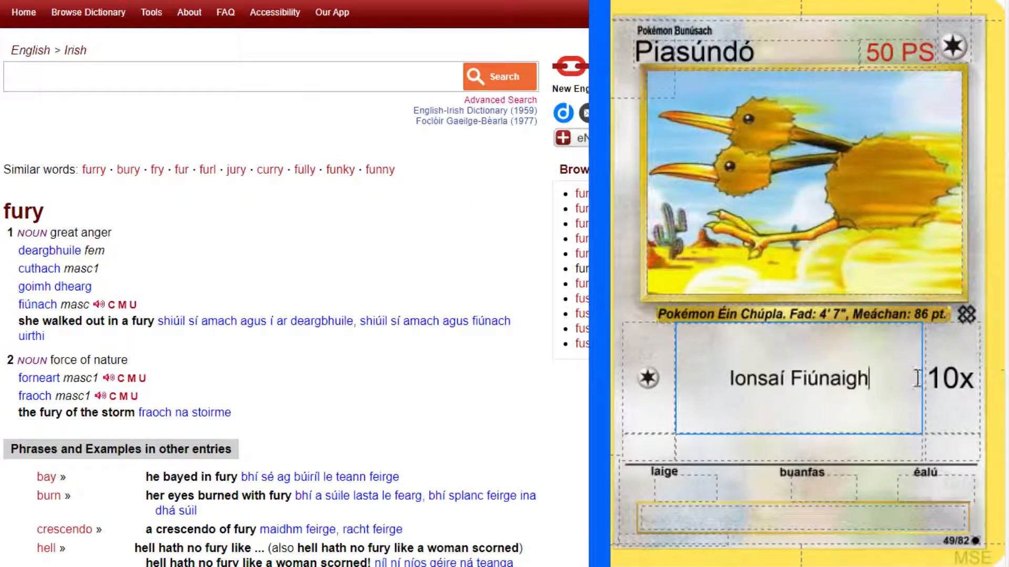
# Make the attack name "Ionsaí Fiúnaigh" bold.
pyautogui.click(862, 378)
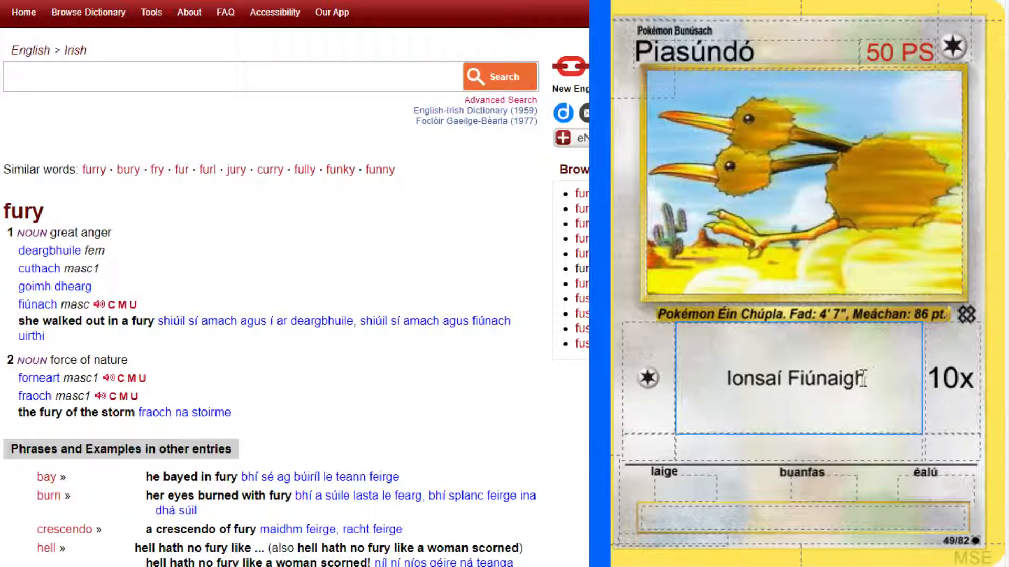
pyautogui.moveTo(867, 378); pyautogui.dragTo(727, 371)
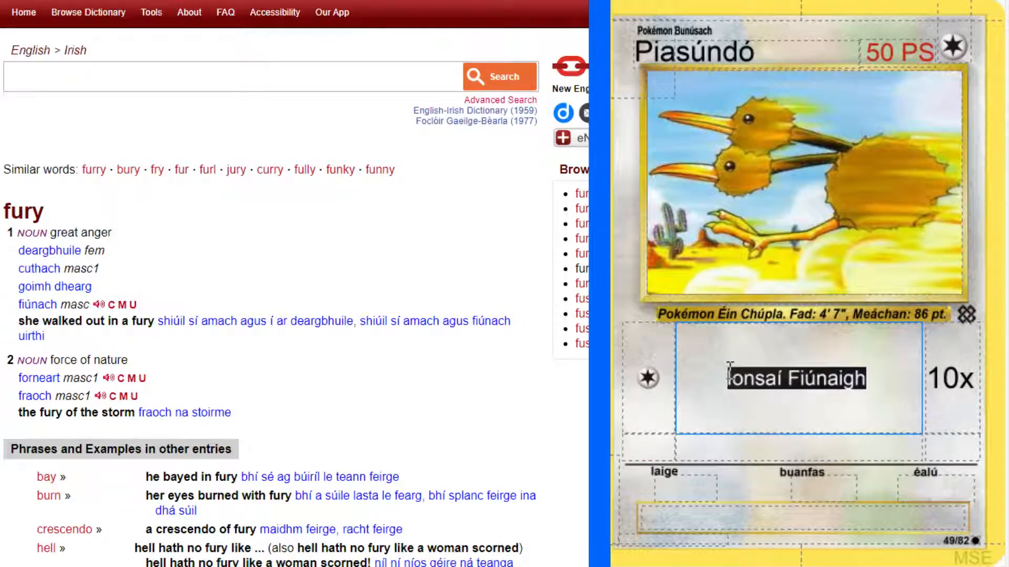
pyautogui.hotkey('ctrl', 'b')
pyautogui.click(882, 388)
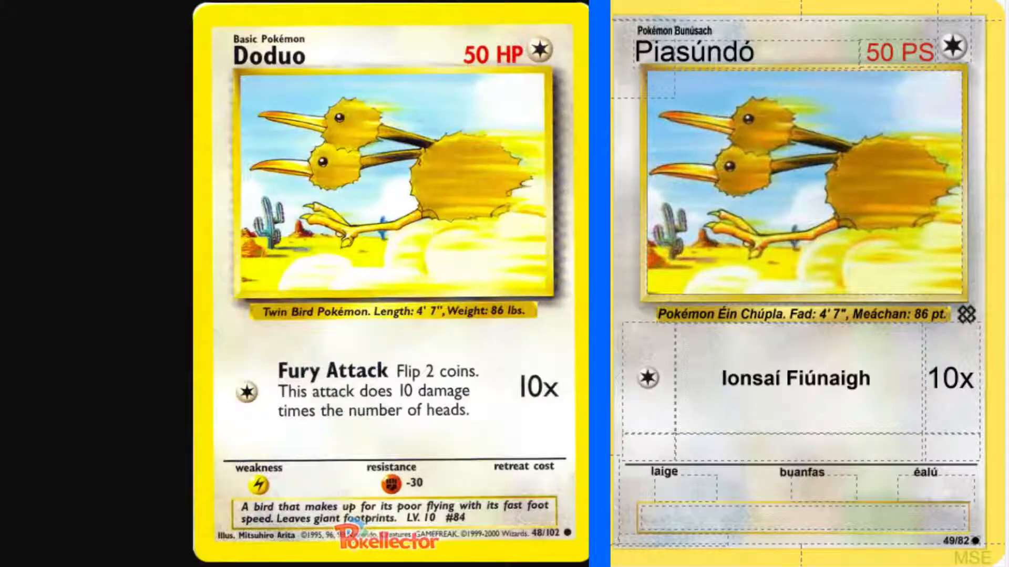
# Begin the attack description after the bold name with "Caith dhá bonn." in regular weight.
pyautogui.click(912, 403)
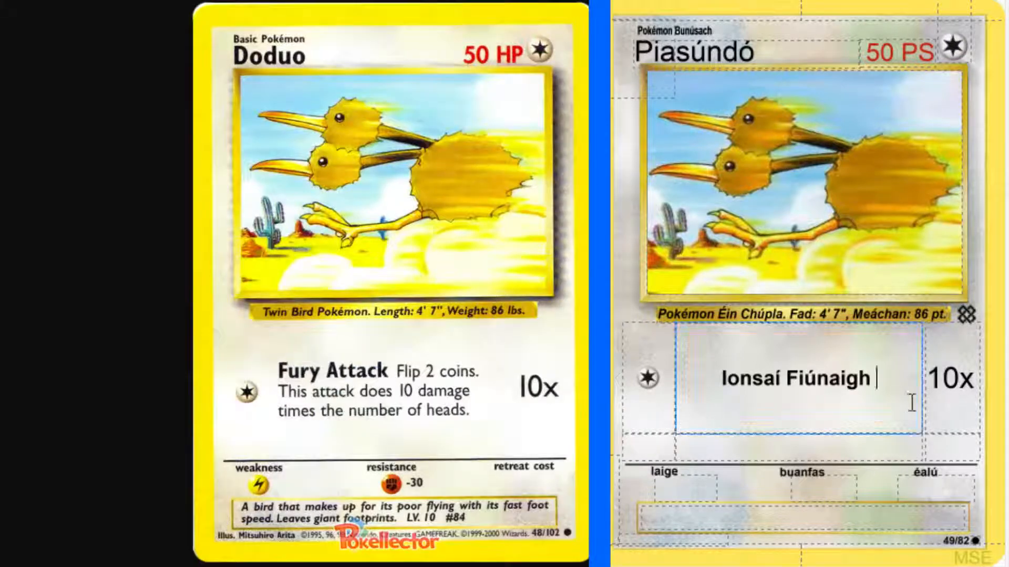
pyautogui.write('Cai')
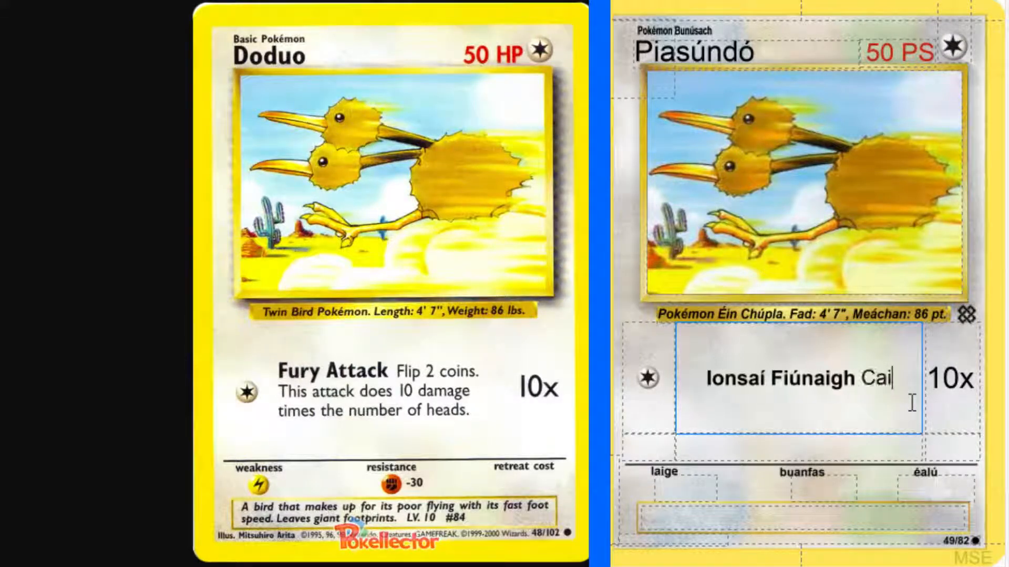
pyautogui.write('th dhá bonn.')
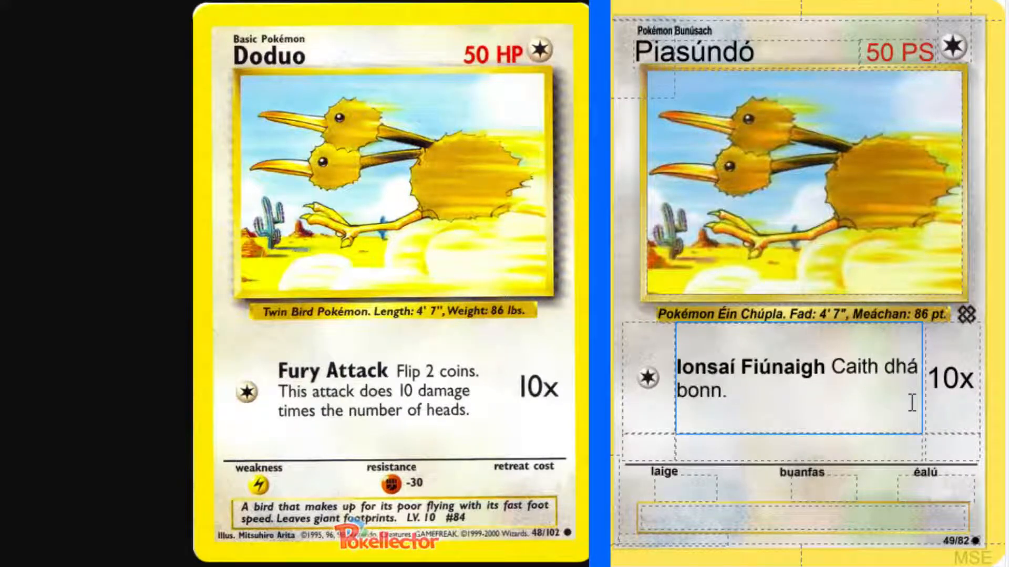
pyautogui.write(' Déantar 10 dm')
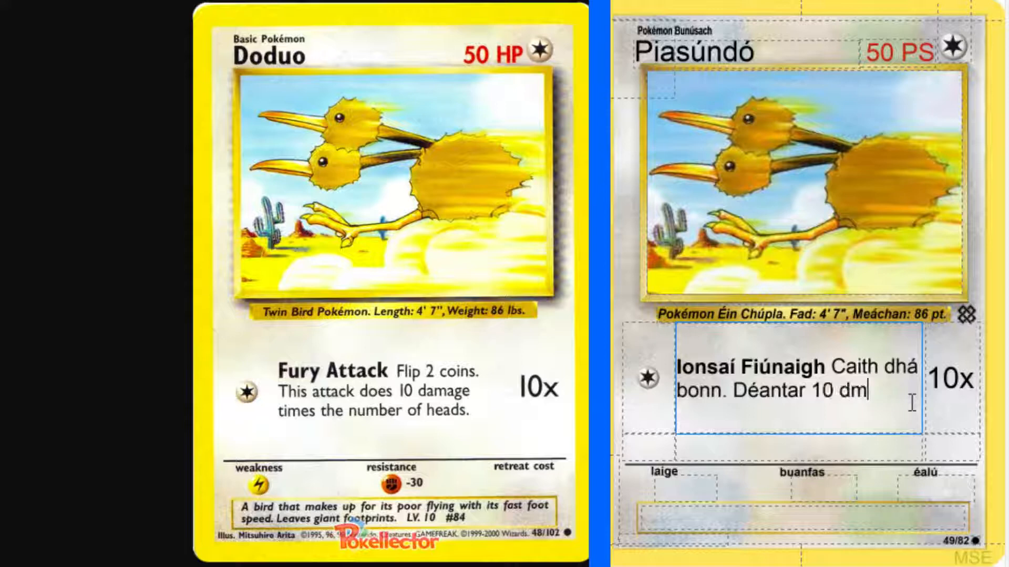
# Add the sentence "Déantar 10 damáiste as gach ceann a titeann." to the attack description.
pyautogui.press('BackSpace')
pyautogui.write('amáiste as gach')
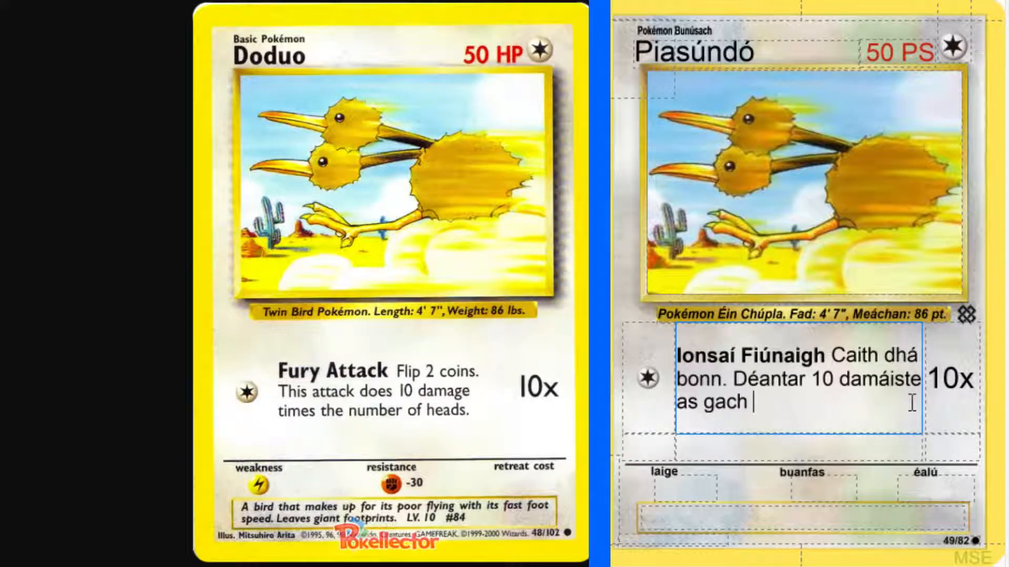
pyautogui.write(' ceann ')
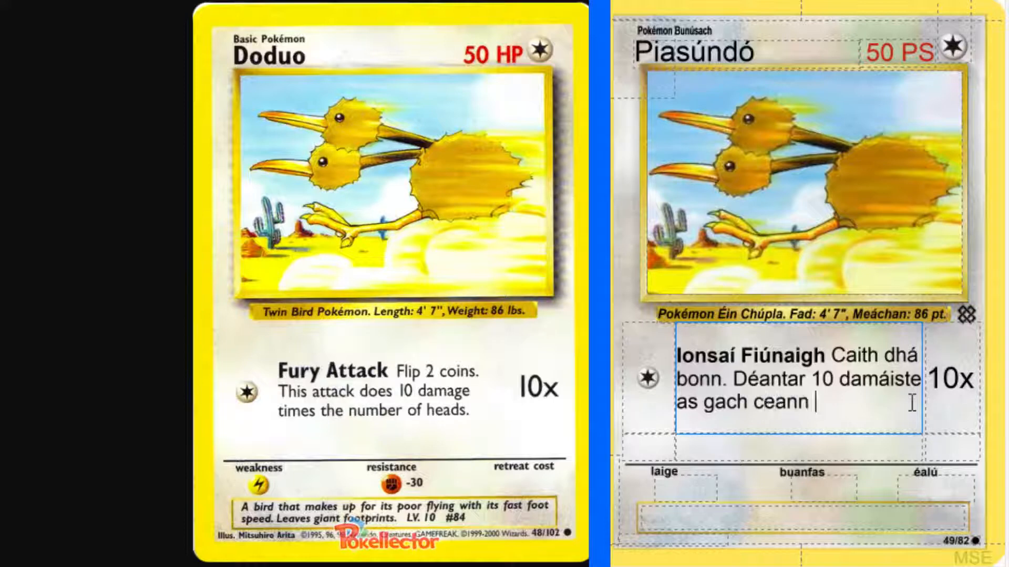
pyautogui.write('a titeann.')
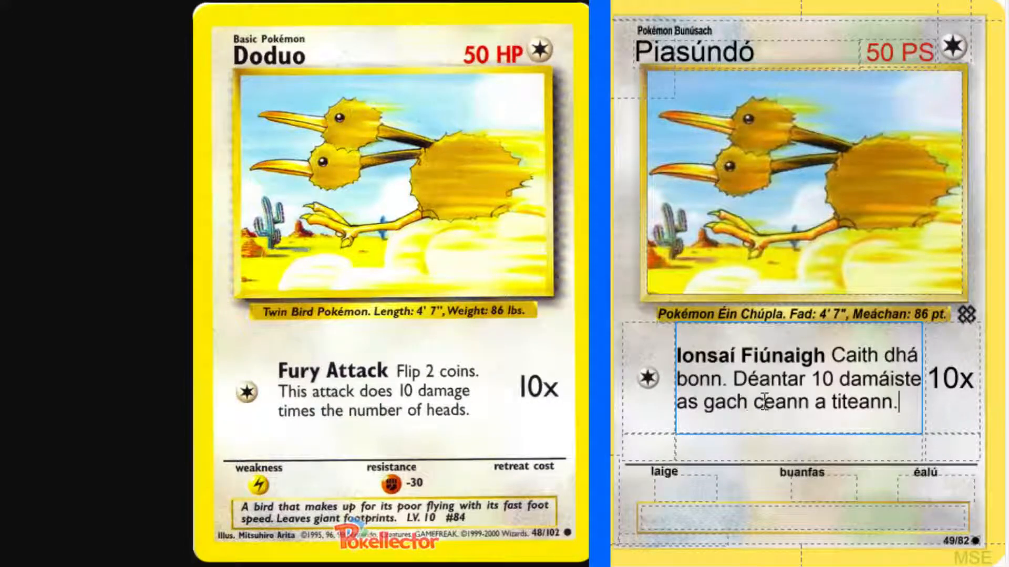
pyautogui.click(764, 402)
pyautogui.click(906, 395)
# Set the card's weakness to lightning and its resistance to fighting with a value of -30.
pyautogui.click(716, 494)
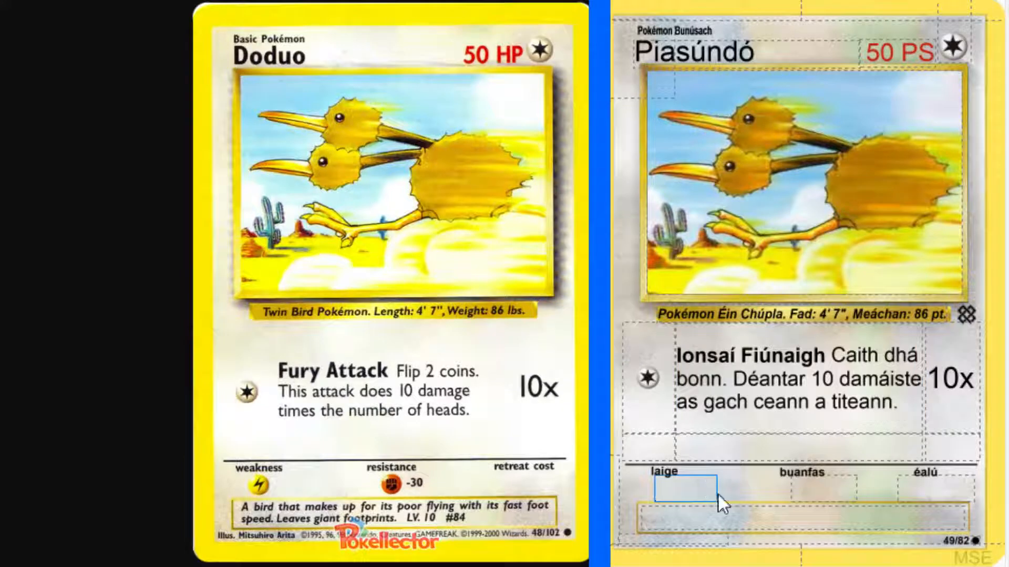
pyautogui.write('l')
pyautogui.press('Tab')
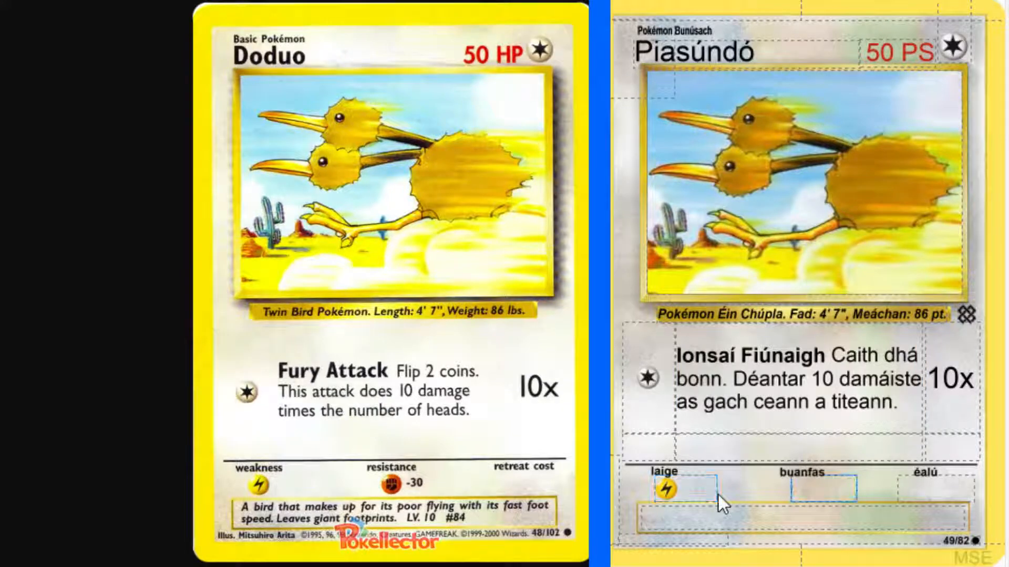
pyautogui.write('f-30')
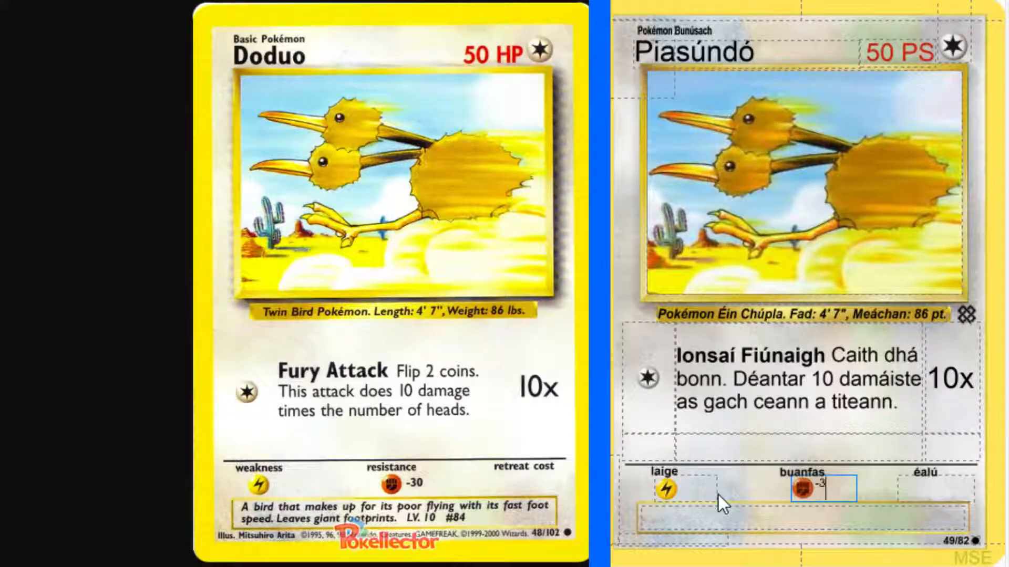
# Leave the retreat cost empty and start the card's flavour text with "Éan a".
pyautogui.press('Tab')
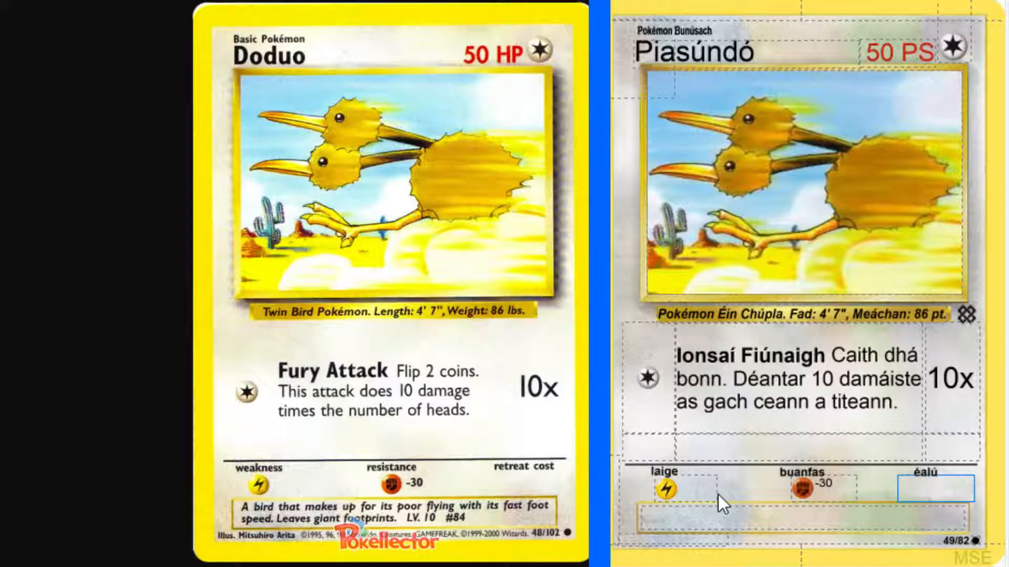
pyautogui.press('Tab')
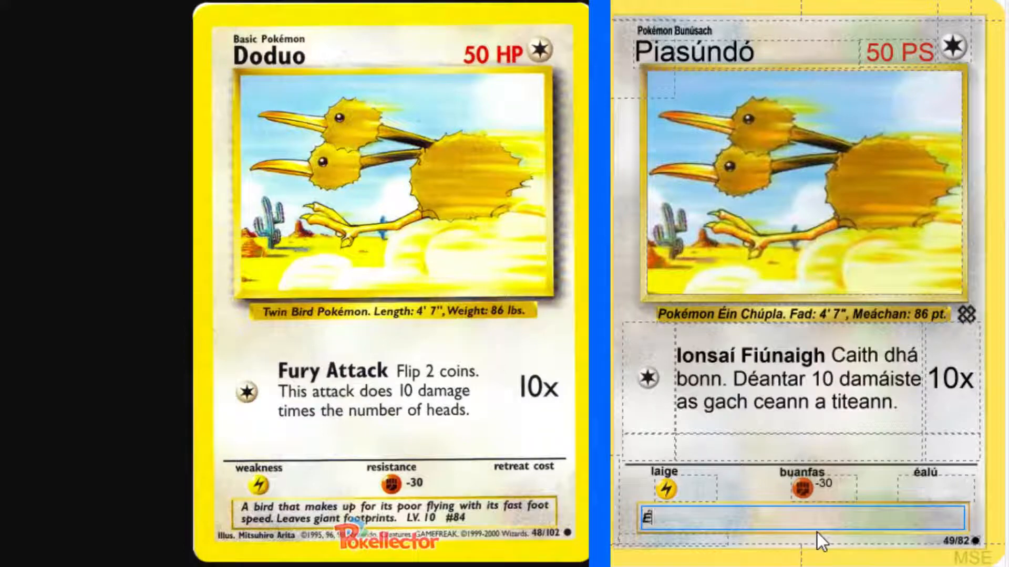
pyautogui.write('Éan a')
# Look up "compensate" in the English-Irish dictionary, review its senses and examples, and play the Munster pronunciation of "cúitigh".
pyautogui.hotkey('alt', 'Tab')
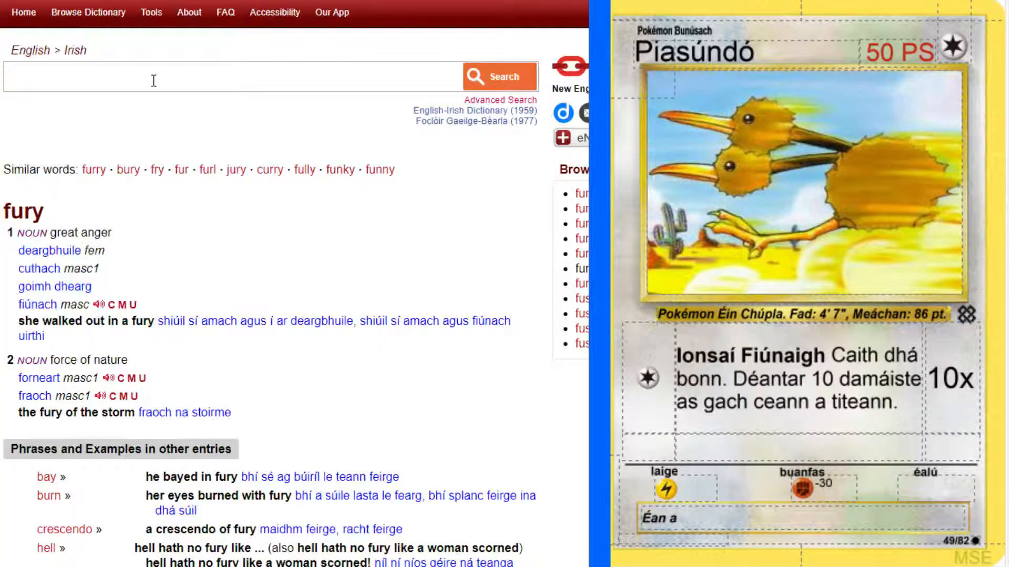
pyautogui.click(153, 79)
pyautogui.write('compensate')
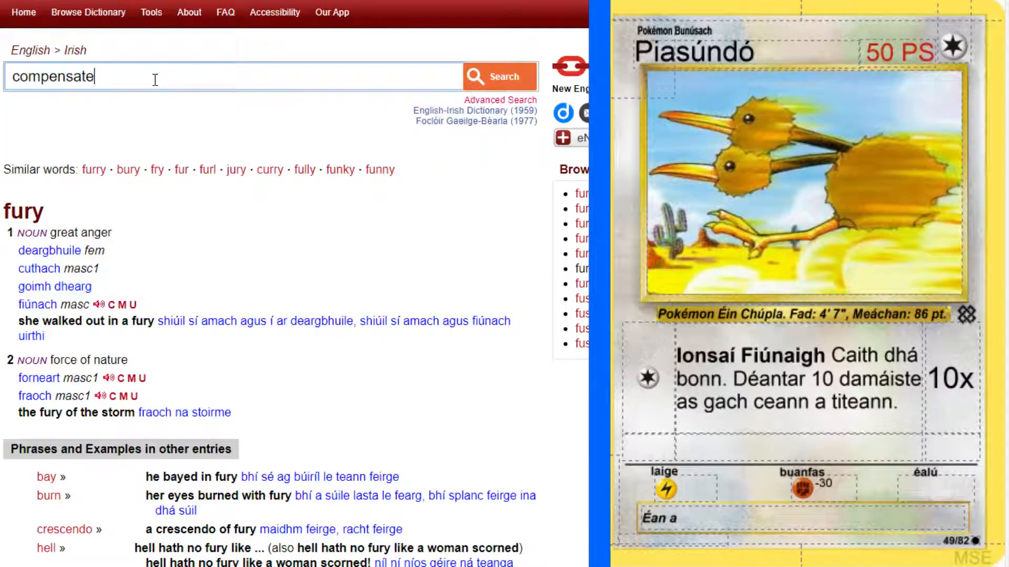
pyautogui.press('Return')
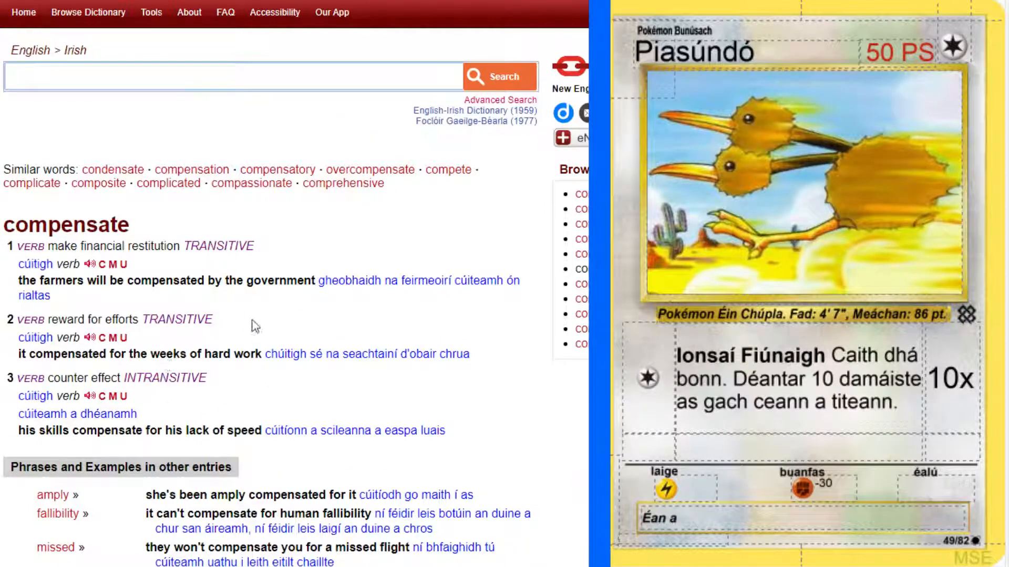
pyautogui.scroll(-2, 252, 322)
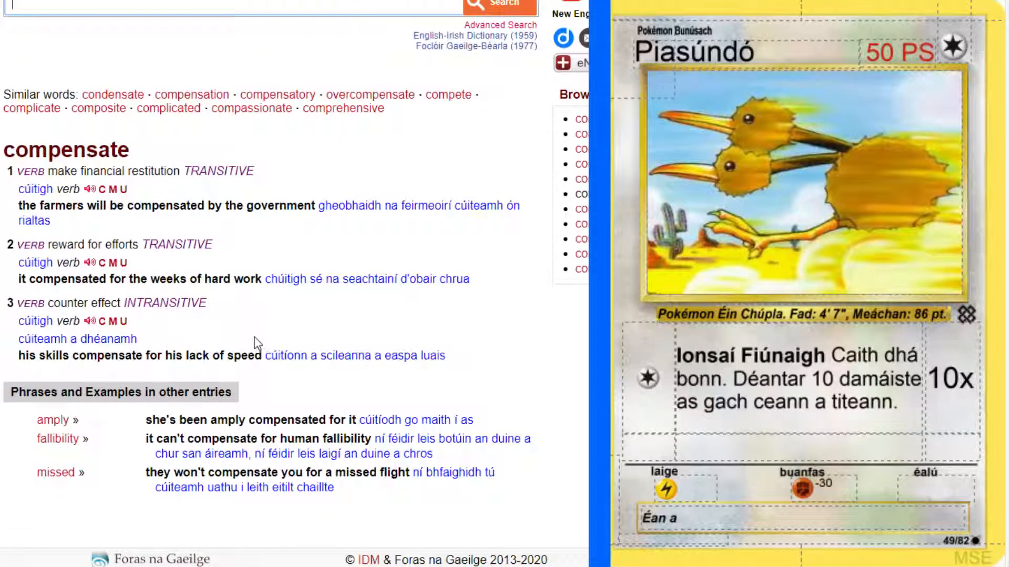
pyautogui.click(115, 323)
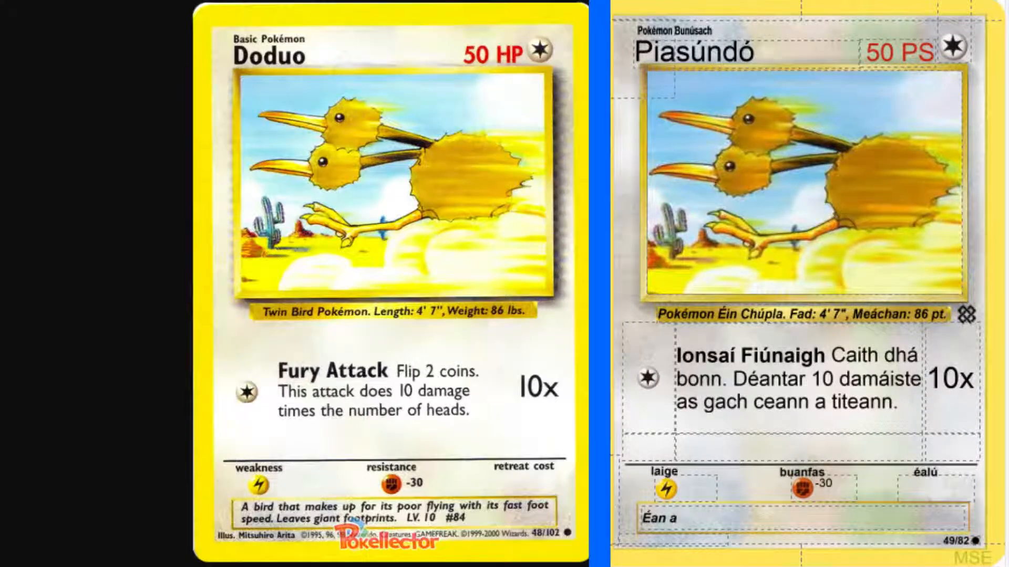
# Continue the flavour text after "Éan a" with "cúitíonn a".
pyautogui.click(766, 514)
pyautogui.write('c')
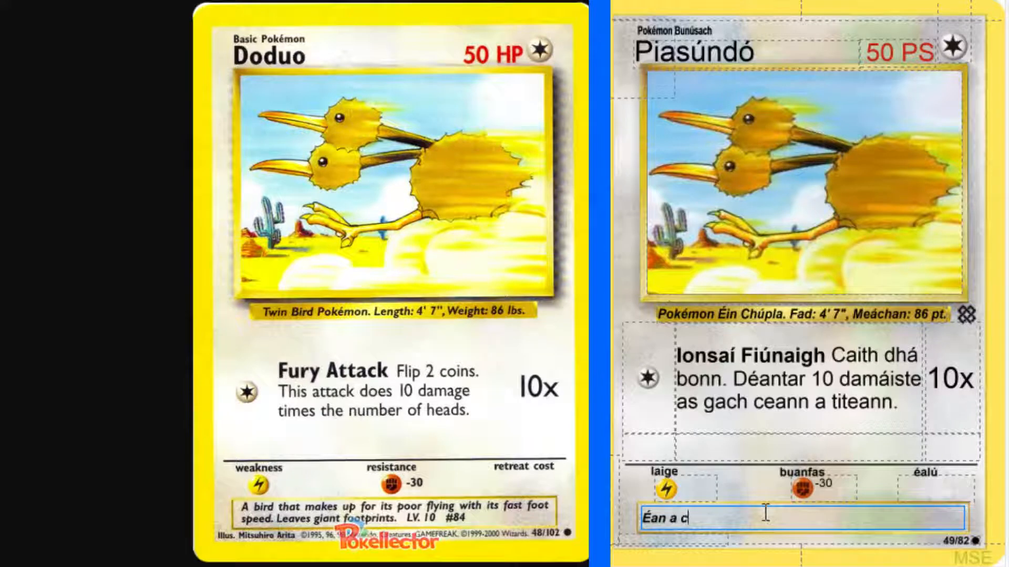
pyautogui.write('úitionn a')
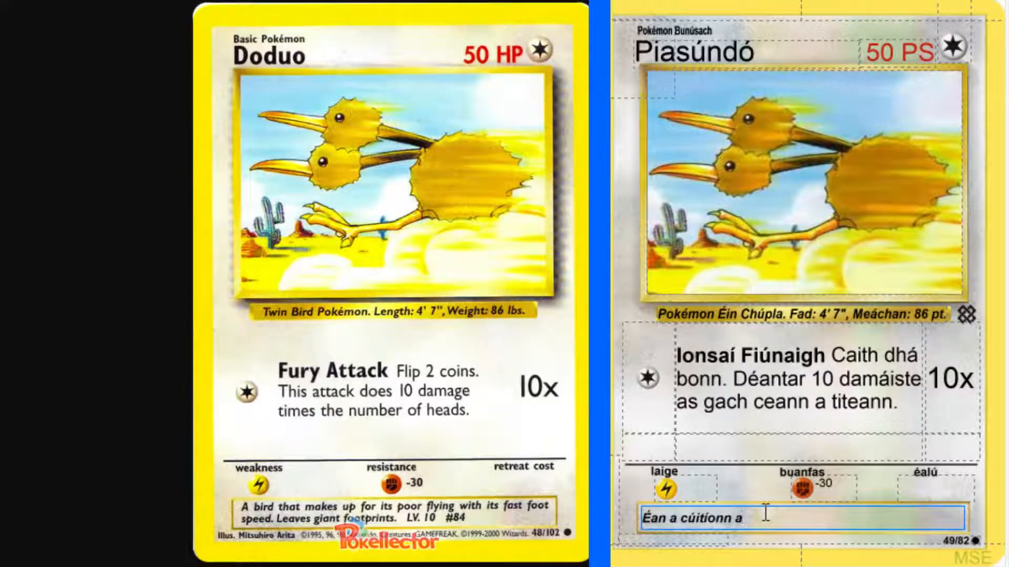
pyautogui.write(' heaspa')
pyautogui.press('BackSpace')
pyautogui.press('BackSpace')
pyautogui.press('BackSpace')
pyautogui.press('BackSpace')
pyautogui.press('BackSpace')
pyautogui.press('BackSpace')
# Add "laige eitilte" after "Éan a cúitíonn a" in the flavour text.
pyautogui.press('BackSpace')
pyautogui.write('laige ')
pyautogui.write('ag eiti')
pyautogui.write('lt')
pyautogui.press('BackSpace')
pyautogui.press('BackSpace')
pyautogui.press('BackSpace')
pyautogui.press('Right')
pyautogui.press('Right')
pyautogui.press('Right')
pyautogui.press('Right')
pyautogui.press('Right')
pyautogui.press('Right')
pyautogui.write('e')
# Check the present-tense forms of the verb "cúitigh" in the dictionary and return to the end of the flavour text.
pyautogui.hotkey('alt', 'Tab')
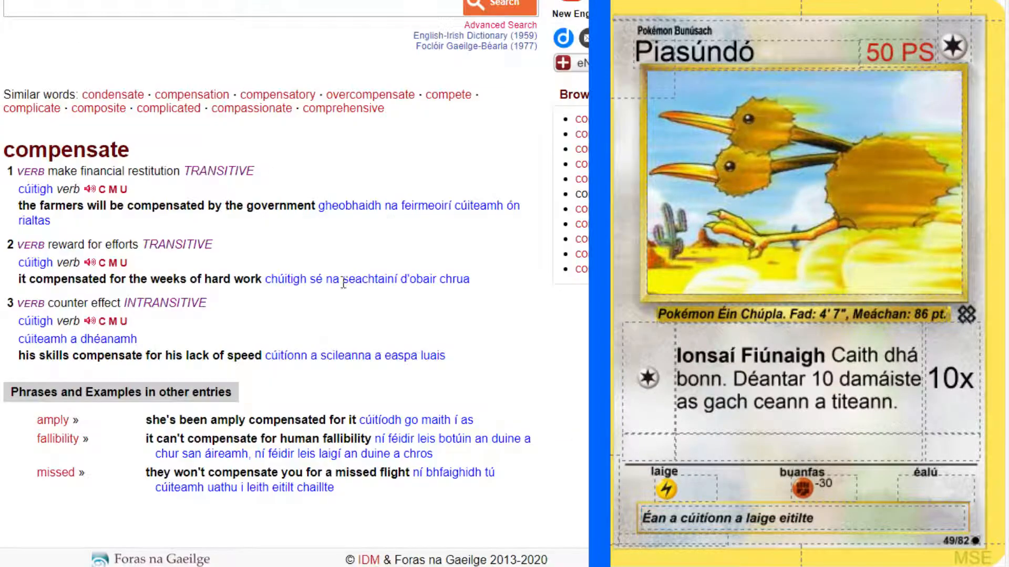
pyautogui.click(62, 267)
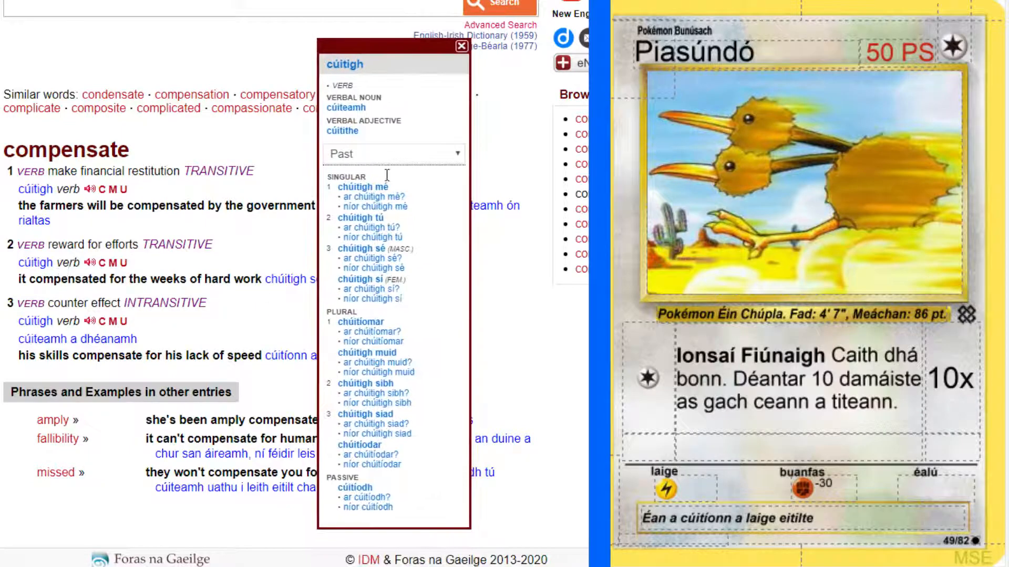
pyautogui.click(395, 156)
pyautogui.click(367, 186)
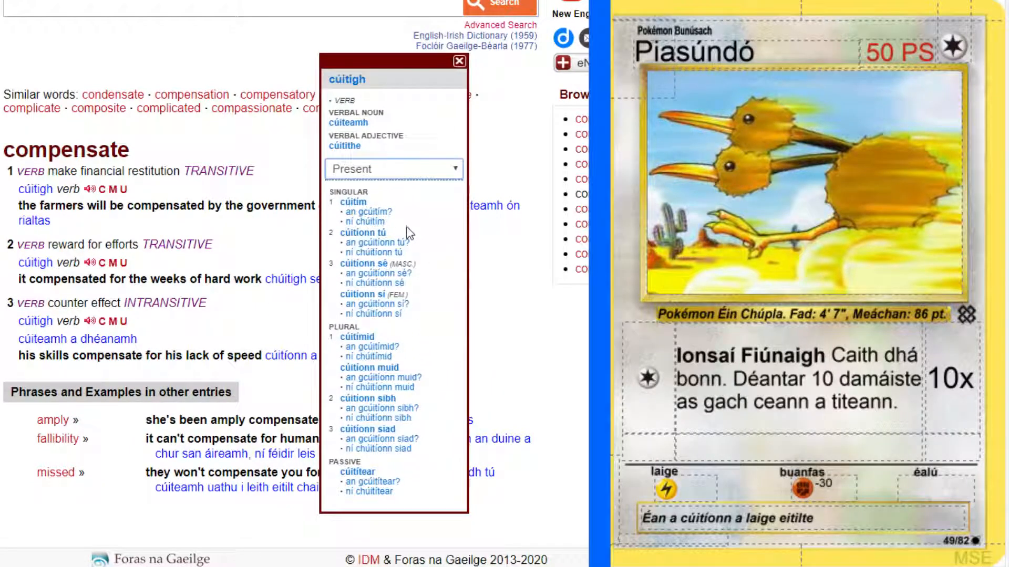
pyautogui.click(563, 341)
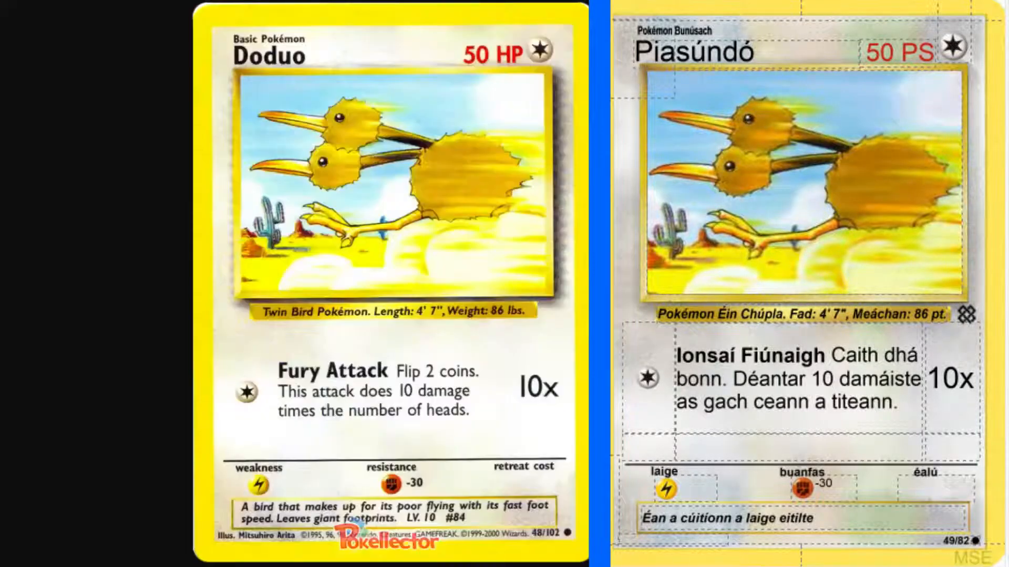
pyautogui.click(867, 515)
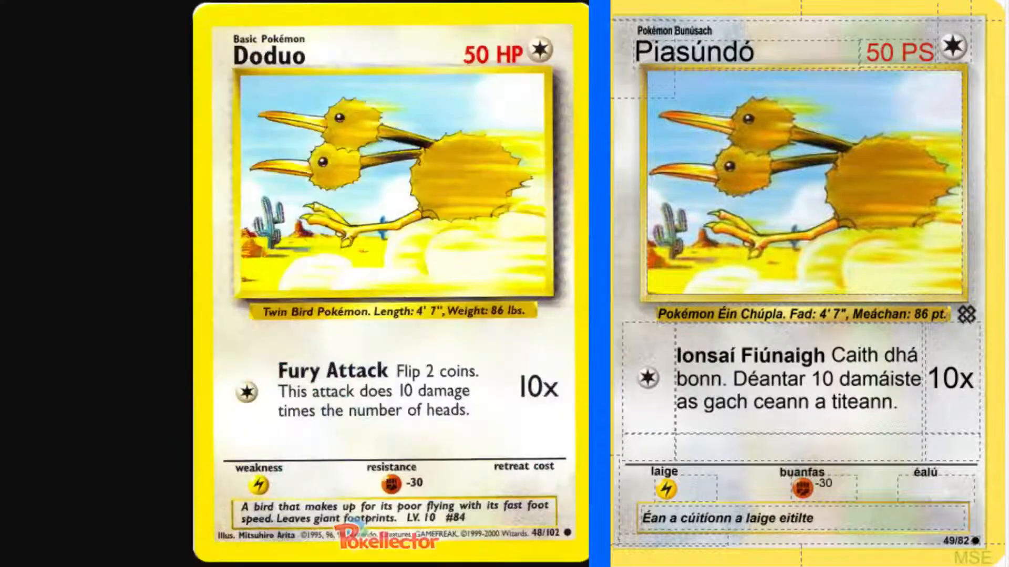
pyautogui.click(931, 521)
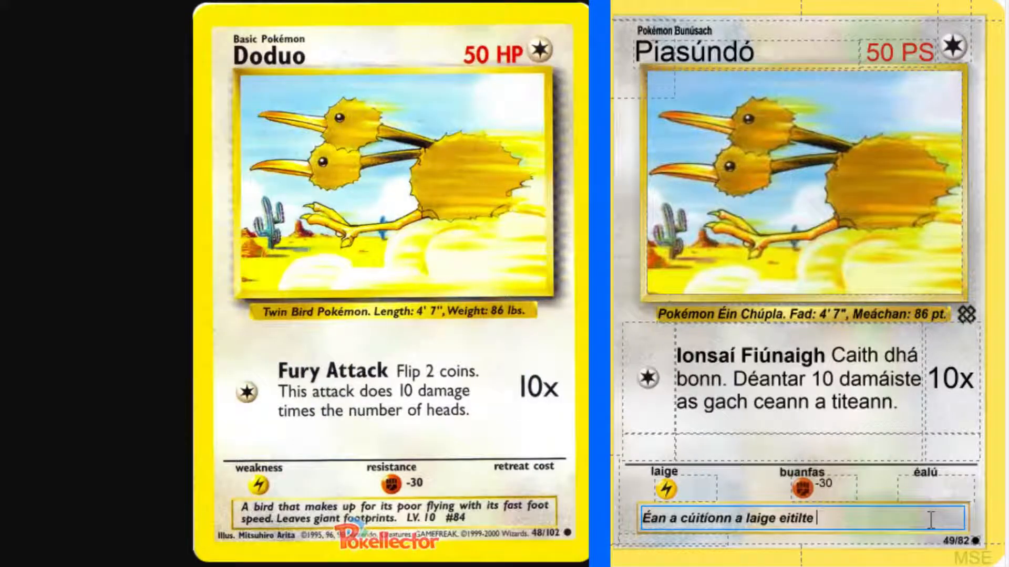
# Continue the flavour text after "laige eitilte" with "a luas".
pyautogui.write('a luas')
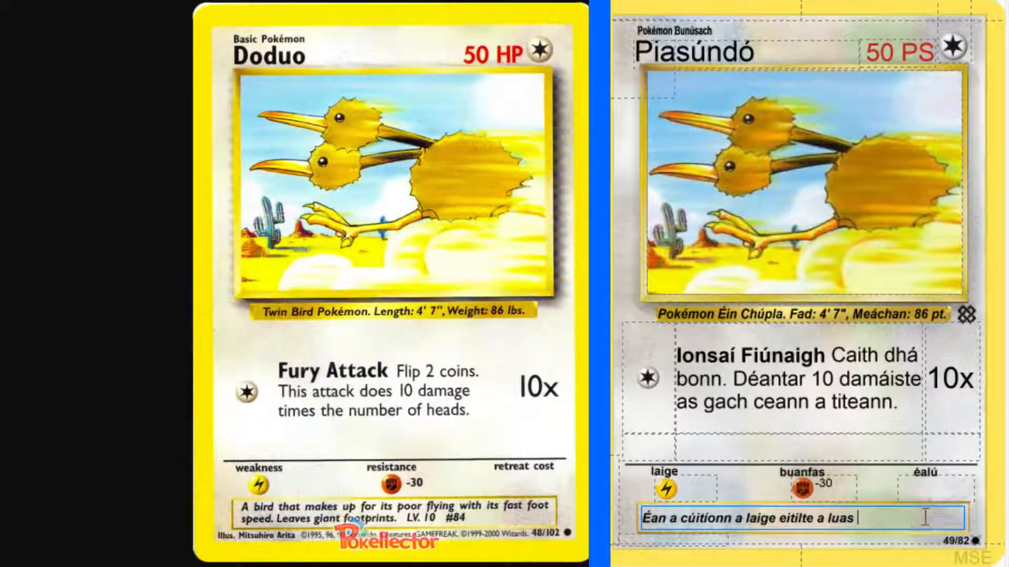
# Look up "foot speed" in the English-Irish dictionary and end the flavour sentence after "a luas" with "rithe.".
pyautogui.hotkey('alt', 'Tab')
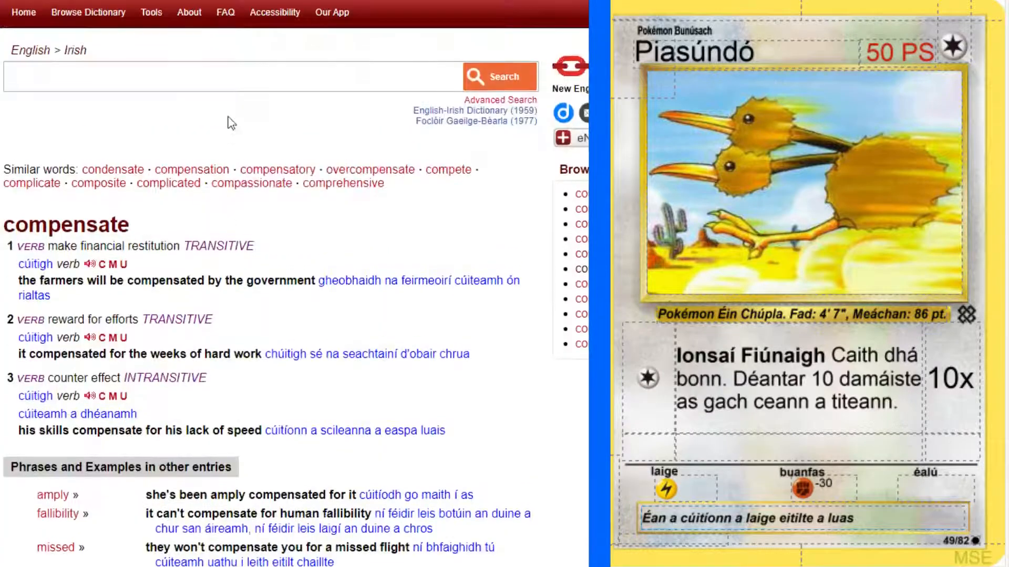
pyautogui.click(220, 66)
pyautogui.write('foot speed')
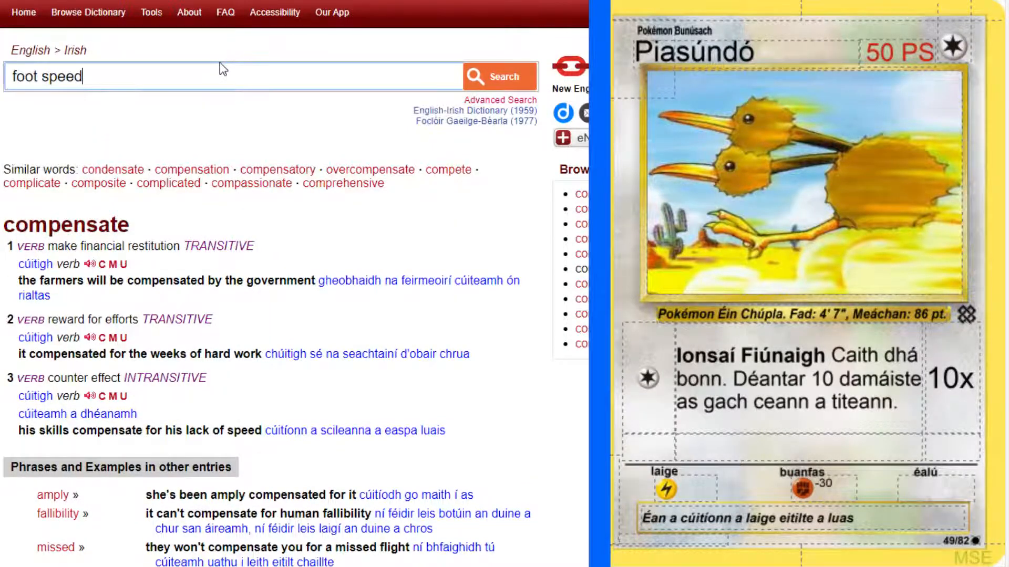
pyautogui.press('Return')
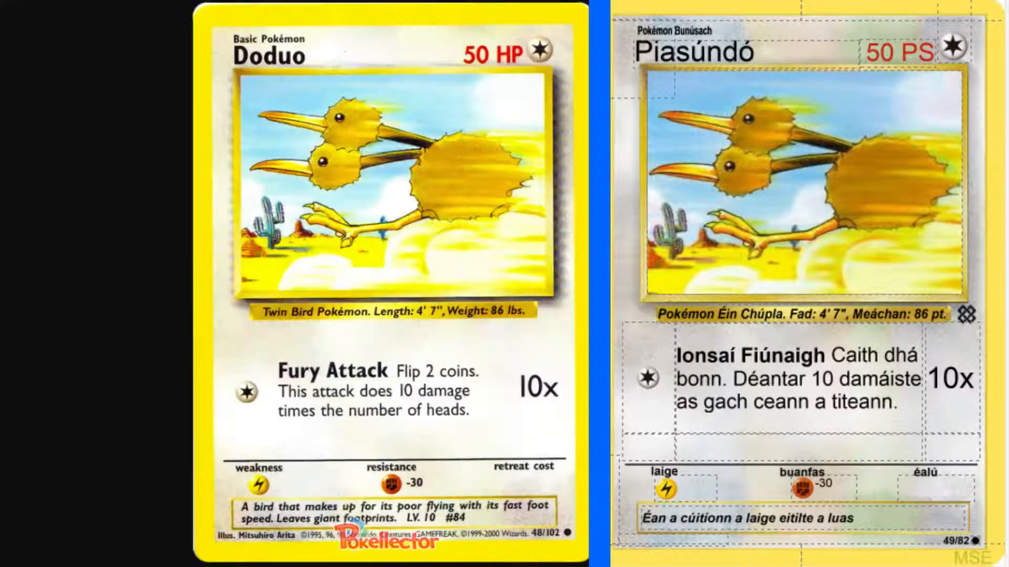
pyautogui.click(890, 520)
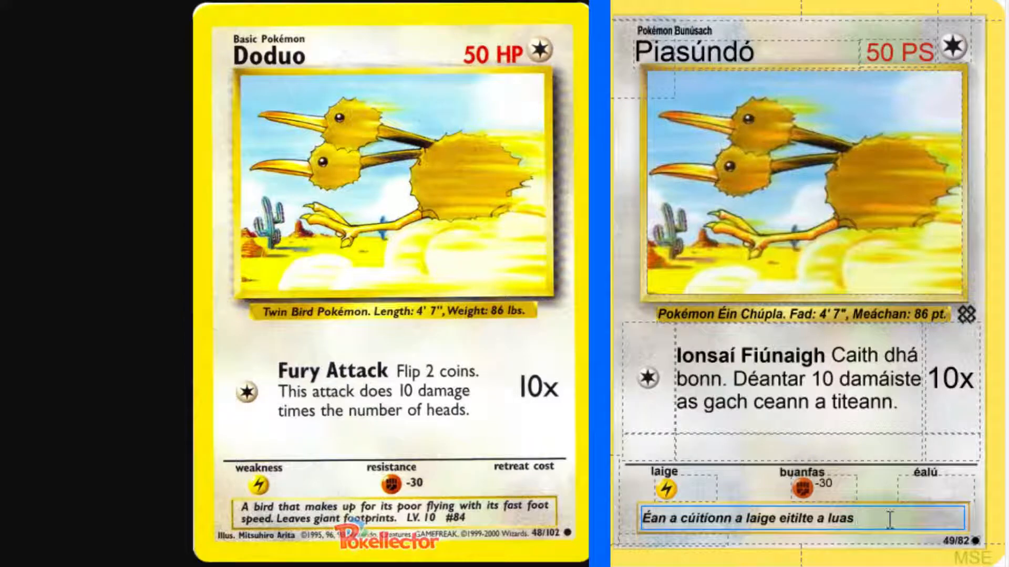
pyautogui.write('rithe.')
# Recheck the dictionary entry for "compensate" and insert "leis" before "a luas rithe" in the flavour text.
pyautogui.hotkey('alt', 'Tab')
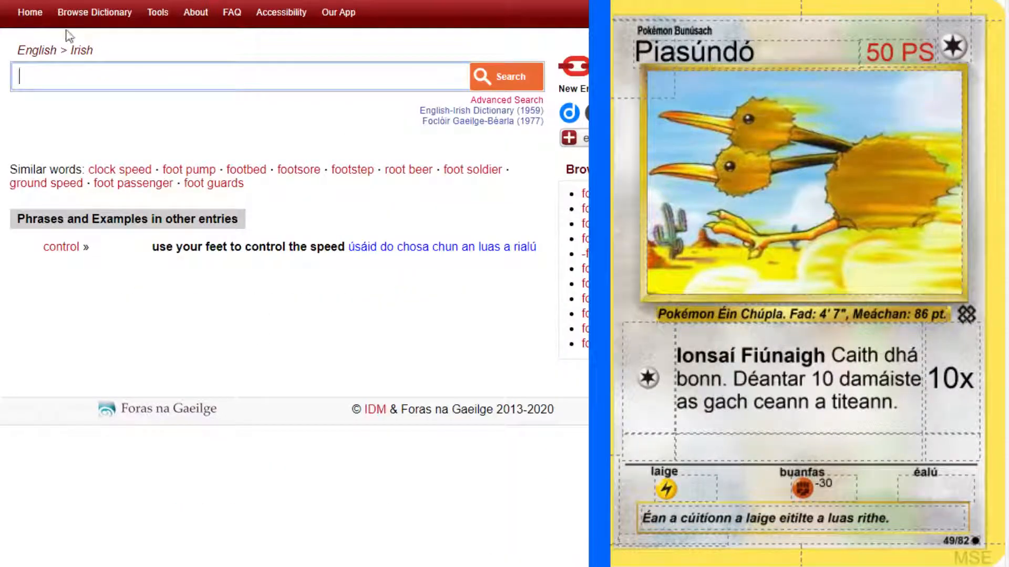
pyautogui.hotkey('ctrl', 'Tab')
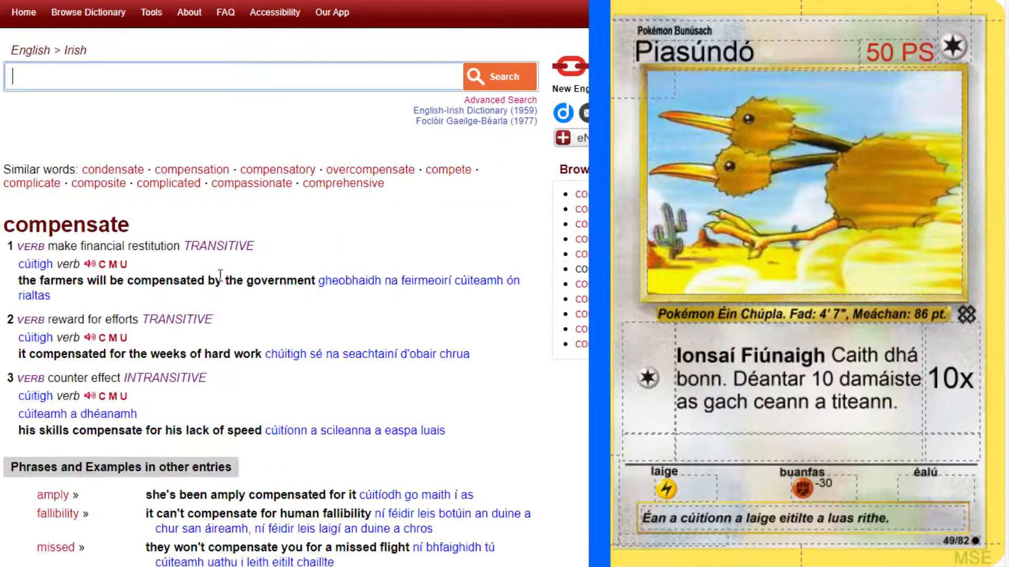
pyautogui.scroll(-2, 221, 274)
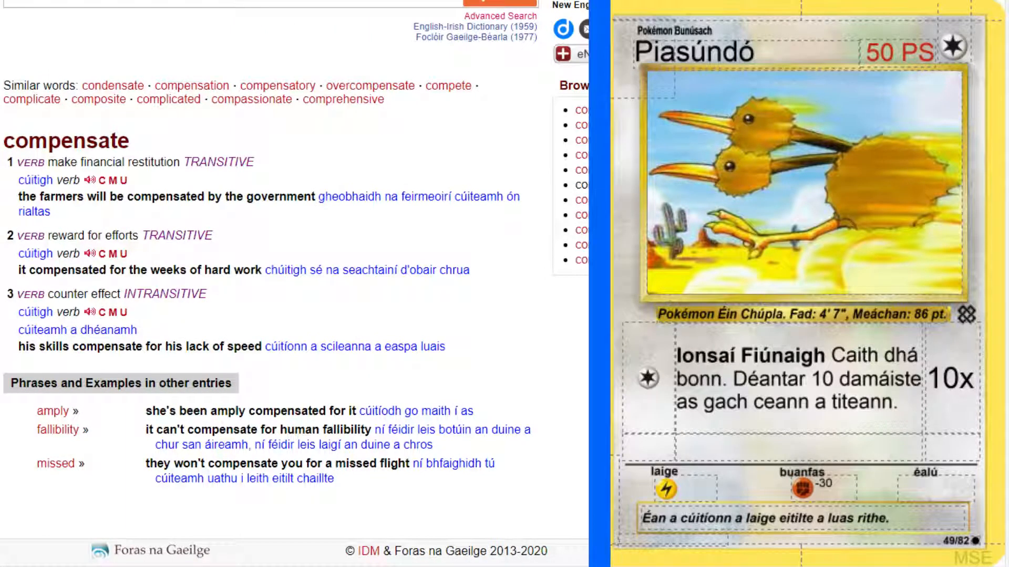
pyautogui.click(814, 519)
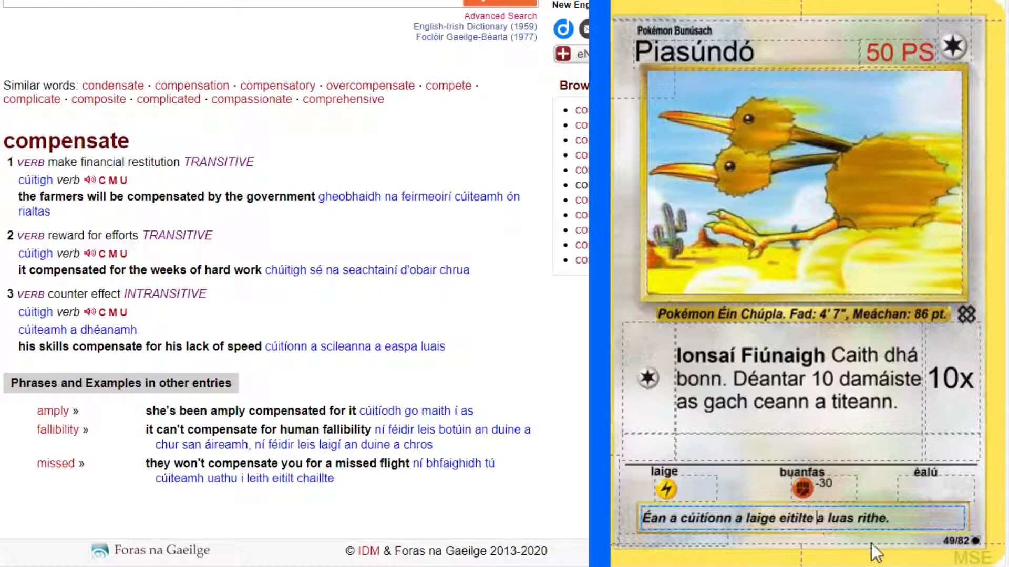
pyautogui.write('leis')
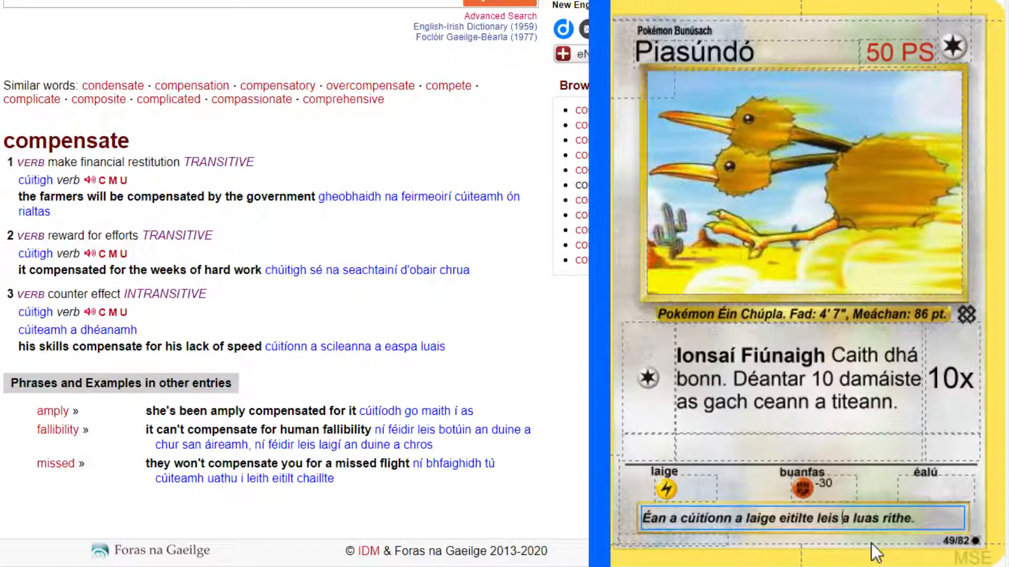
pyautogui.click(923, 518)
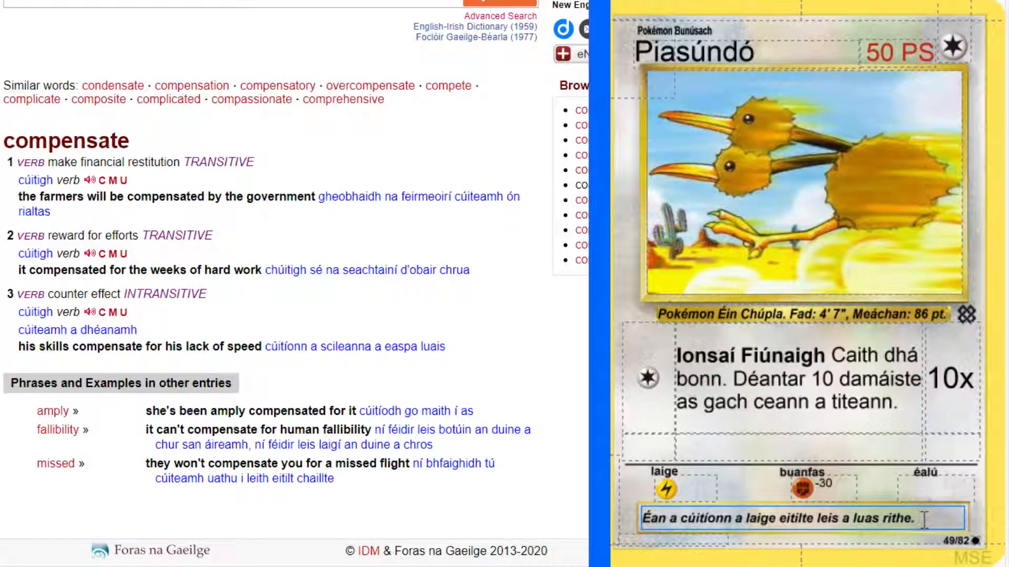
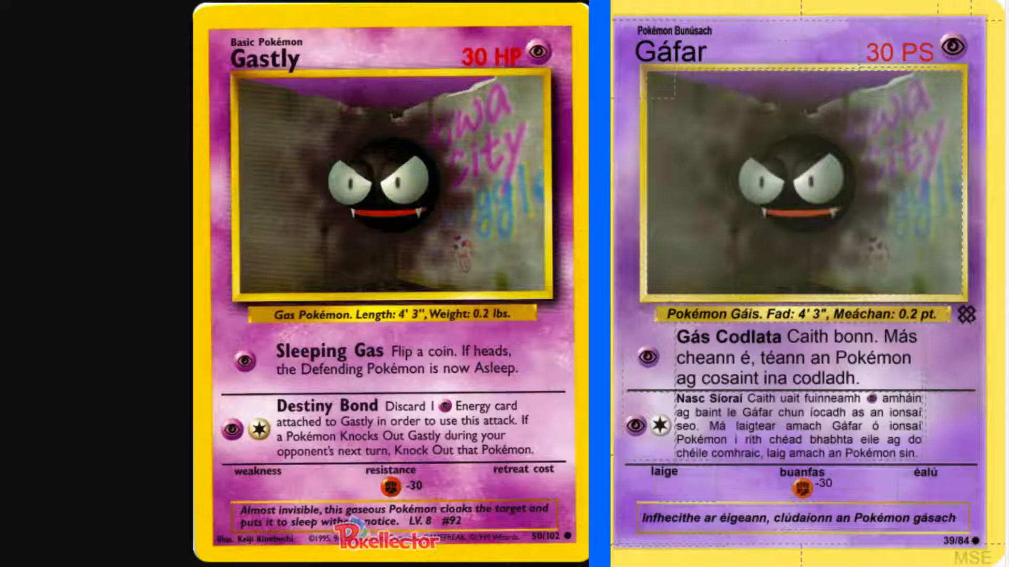
# Extend the Gáfar flavour text after "gásach" with "seo a" and look up "target" in the English-Irish dictionary.
pyautogui.click(803, 518)
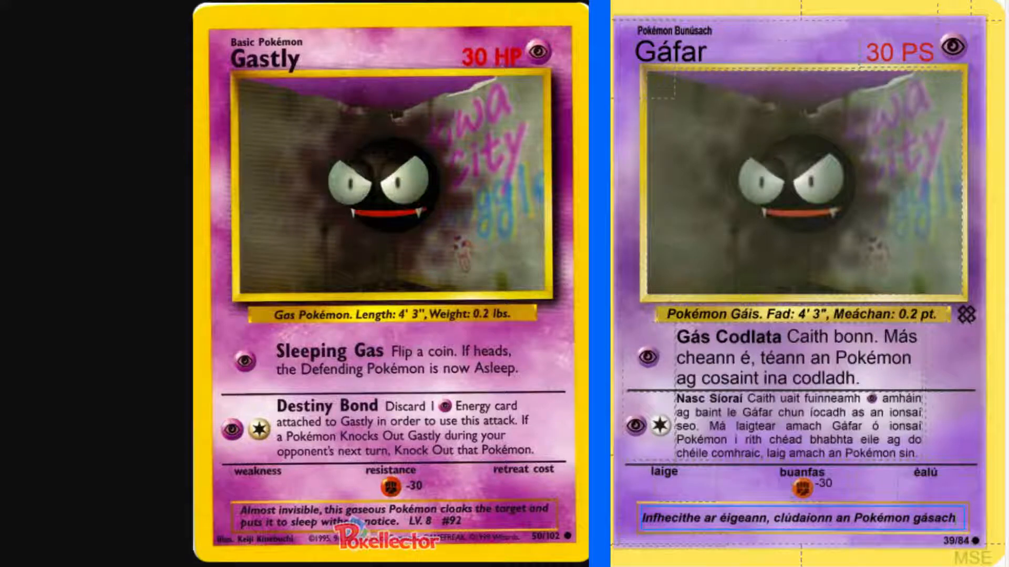
pyautogui.write('seo a')
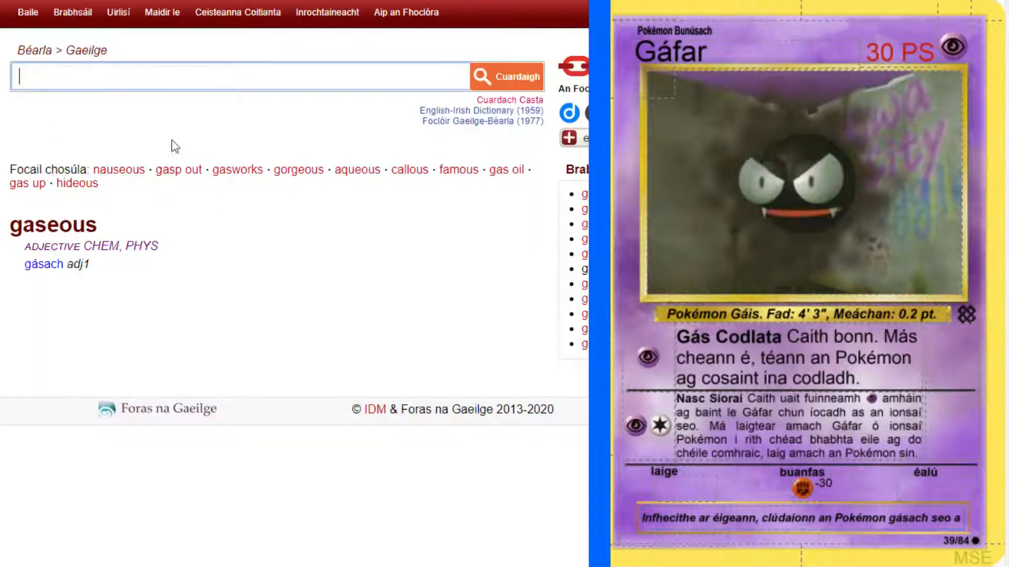
pyautogui.click(172, 74)
pyautogui.write('target')
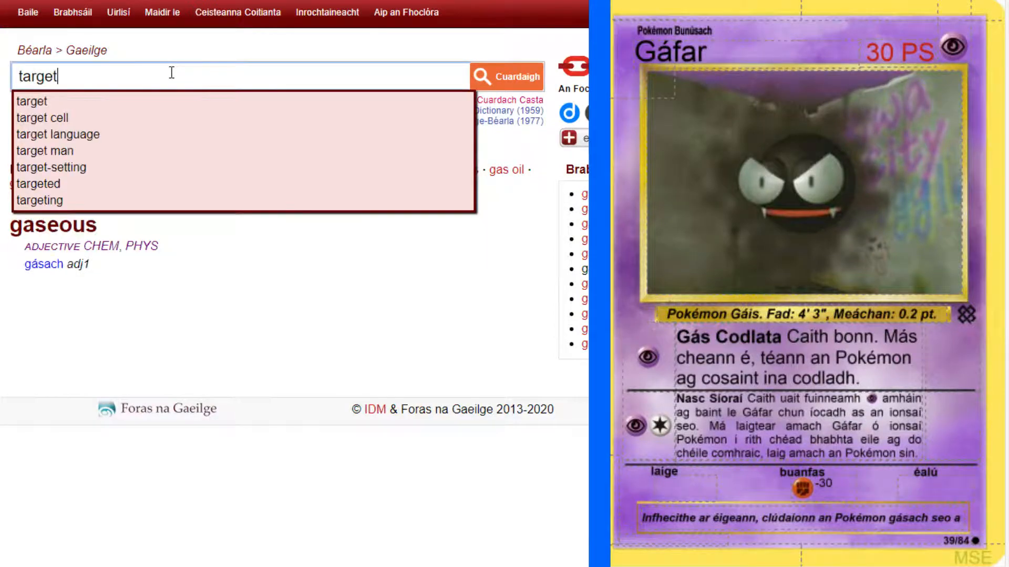
pyautogui.press('Return')
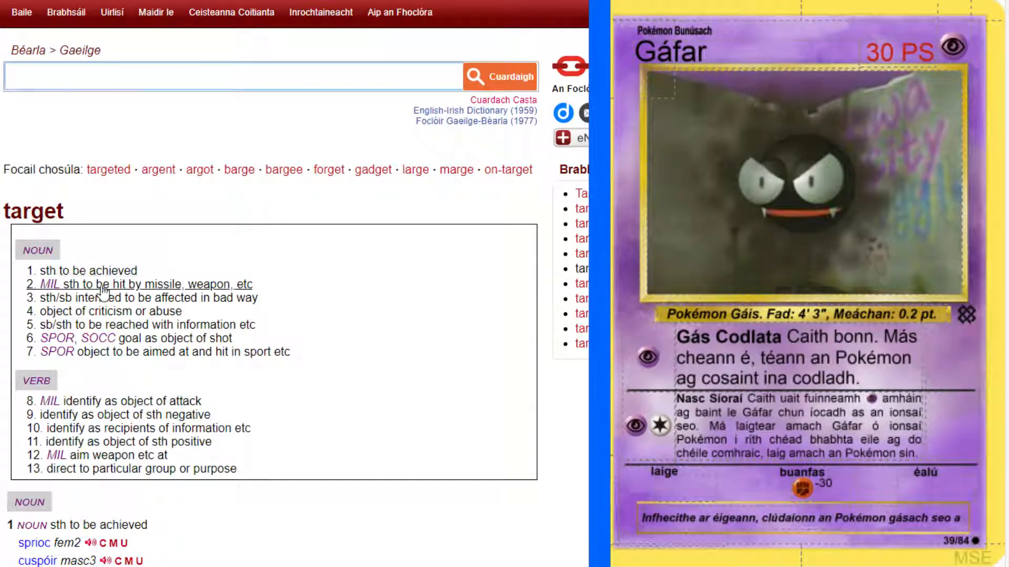
# Examine the dictionary senses of "target", including something hit by a weapon, someone affected in a bad way and the sports goal.
pyautogui.click(156, 287)
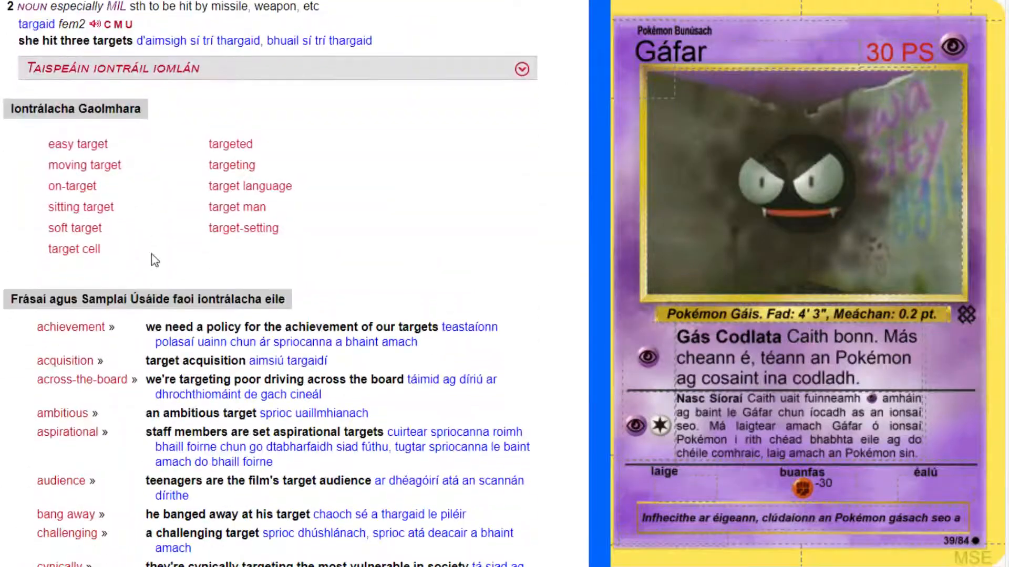
pyautogui.scroll(10, 480, 84)
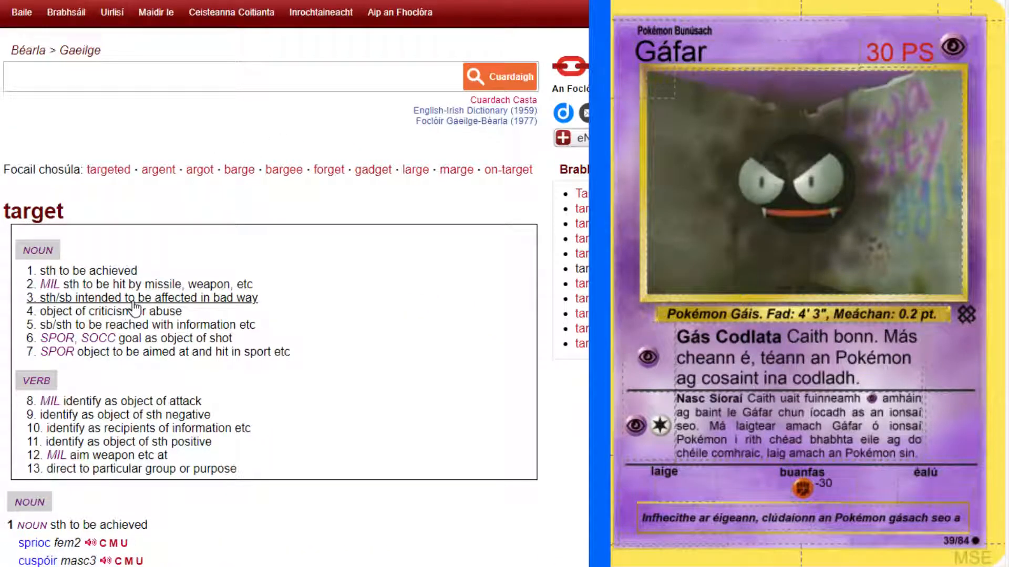
pyautogui.click(135, 302)
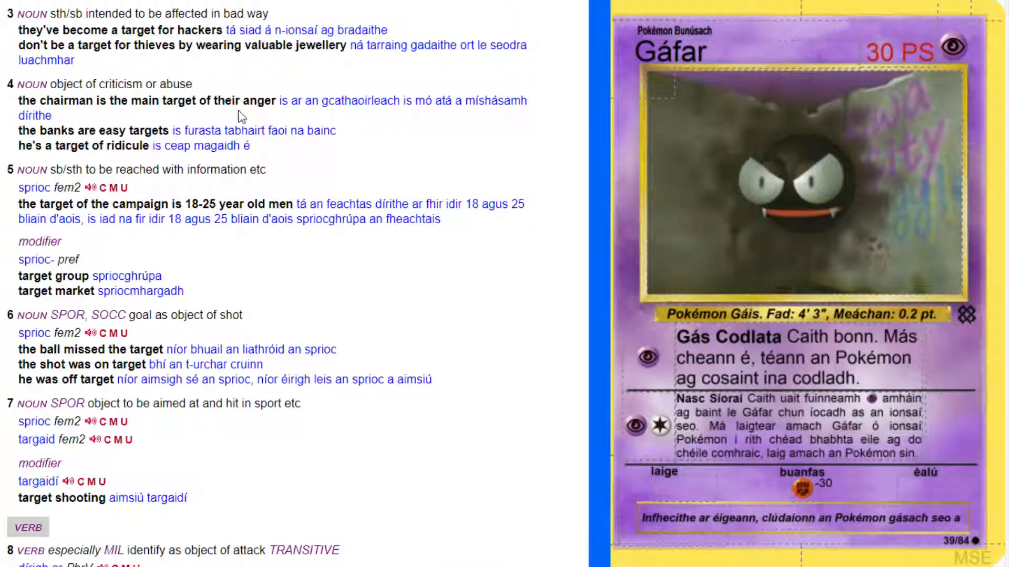
pyautogui.scroll(15, 245, 122)
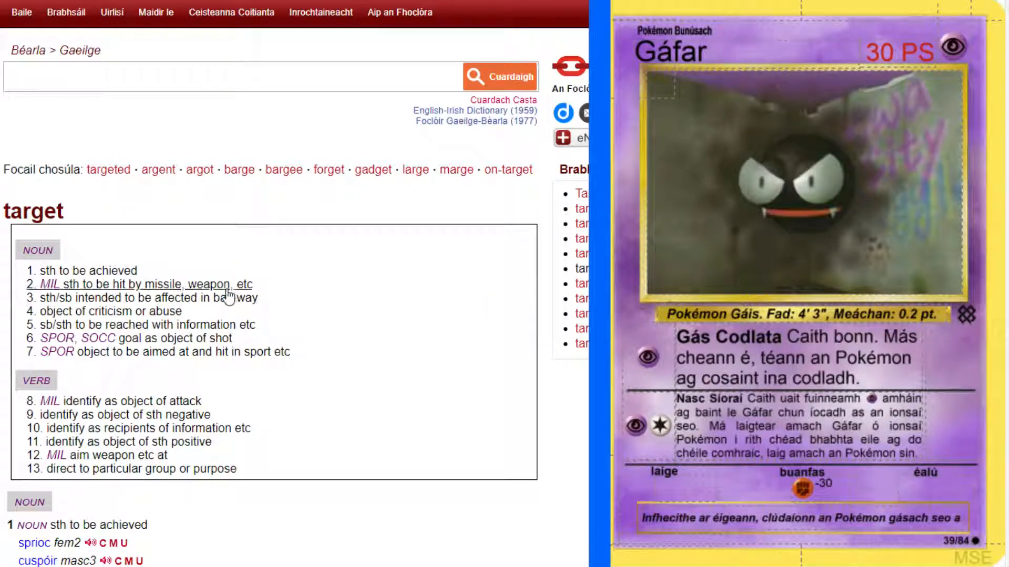
pyautogui.scroll(-1, 339, 331)
pyautogui.scroll(-2, 338, 331)
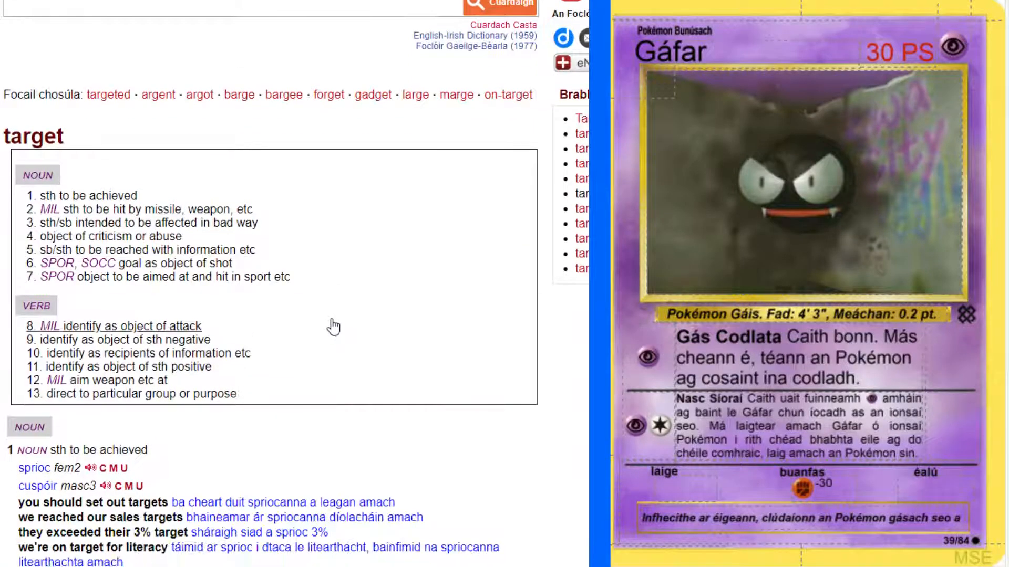
pyautogui.click(183, 265)
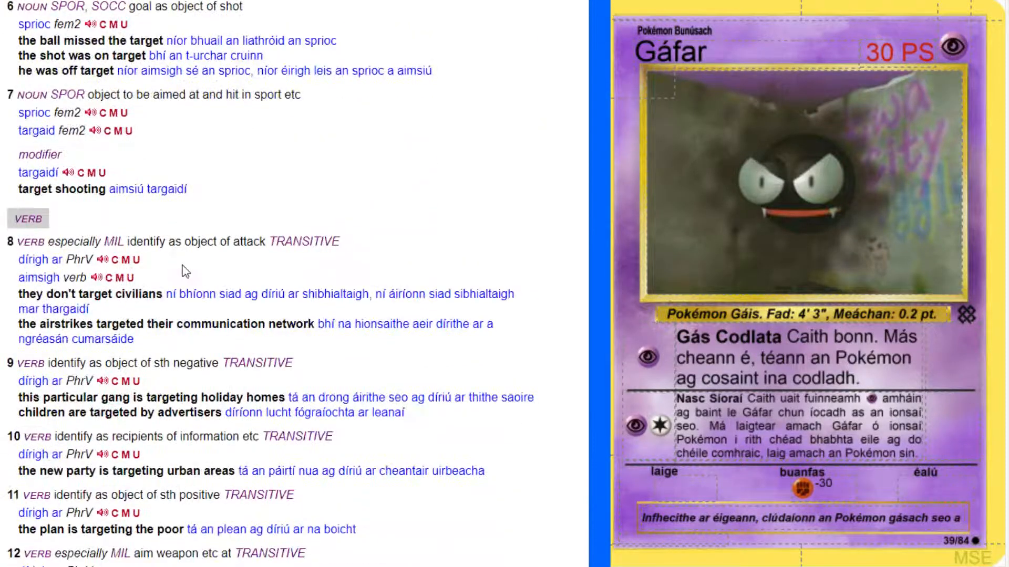
pyautogui.scroll(15, 295, 221)
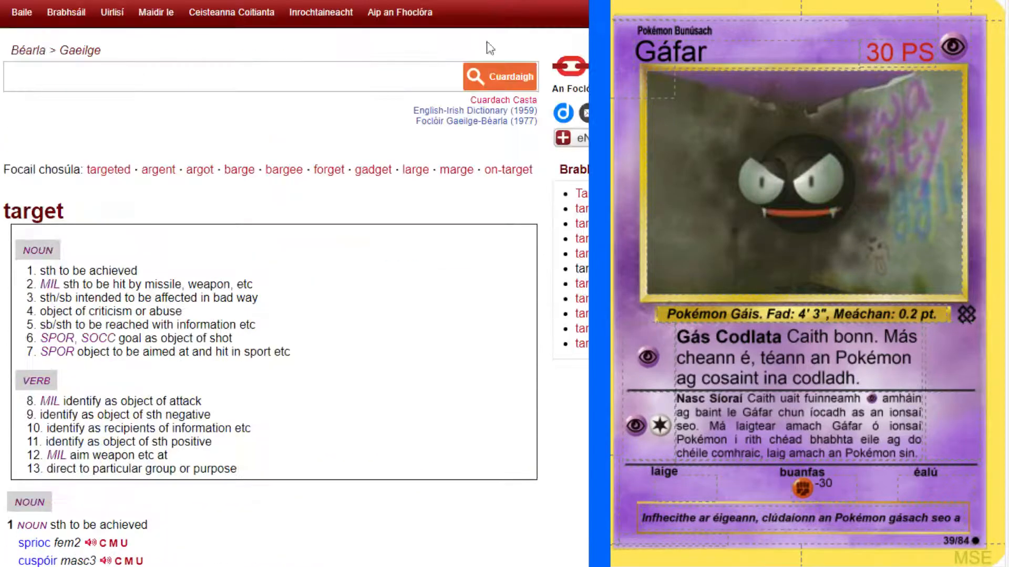
# Look up "victim" in the English-Irish dictionary and read through its entry.
pyautogui.click(369, 80)
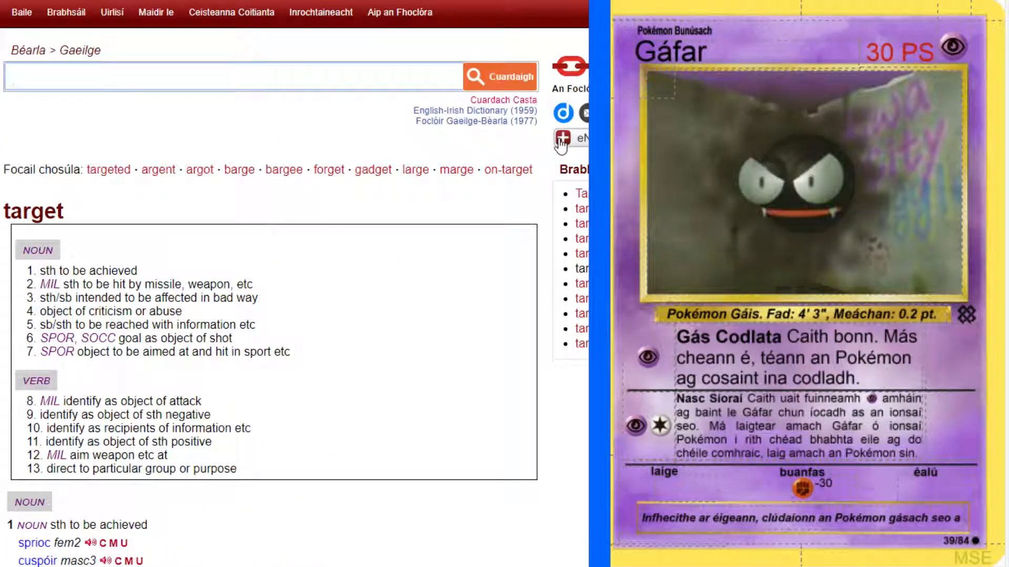
pyautogui.write('victim')
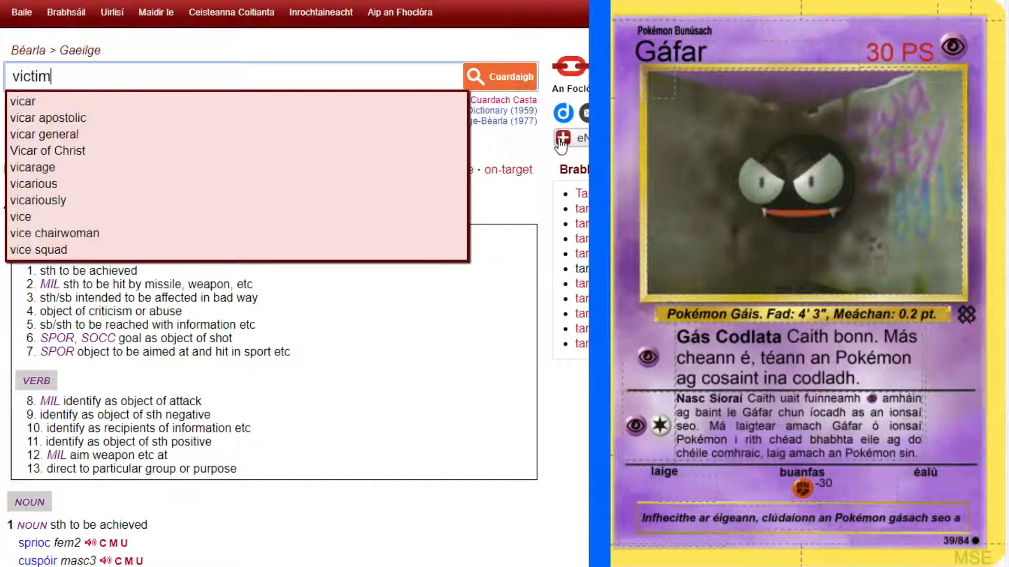
pyautogui.press('Return')
pyautogui.scroll(-7, 3, 322)
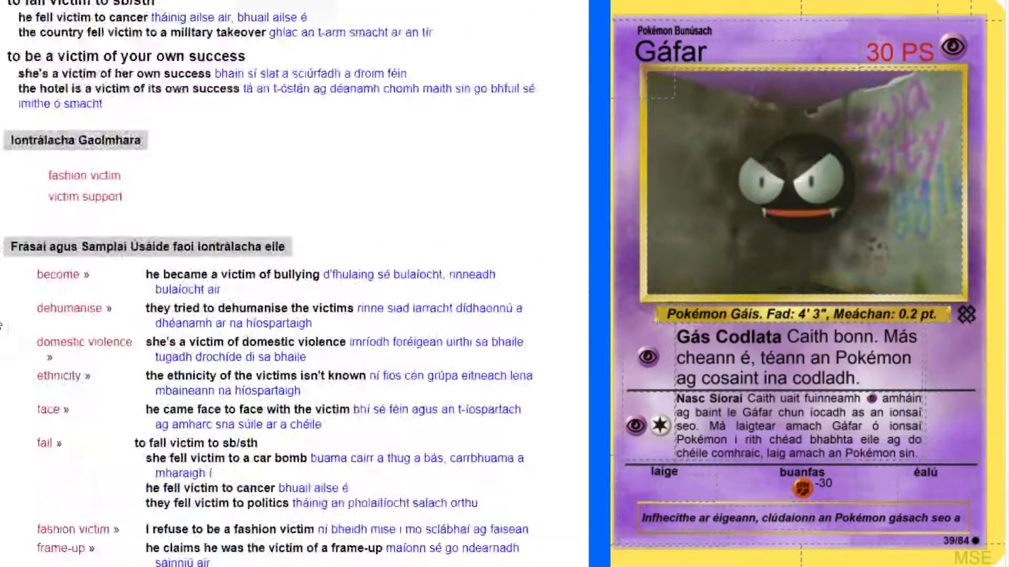
pyautogui.scroll(4, 2, 322)
pyautogui.scroll(3, 1, 326)
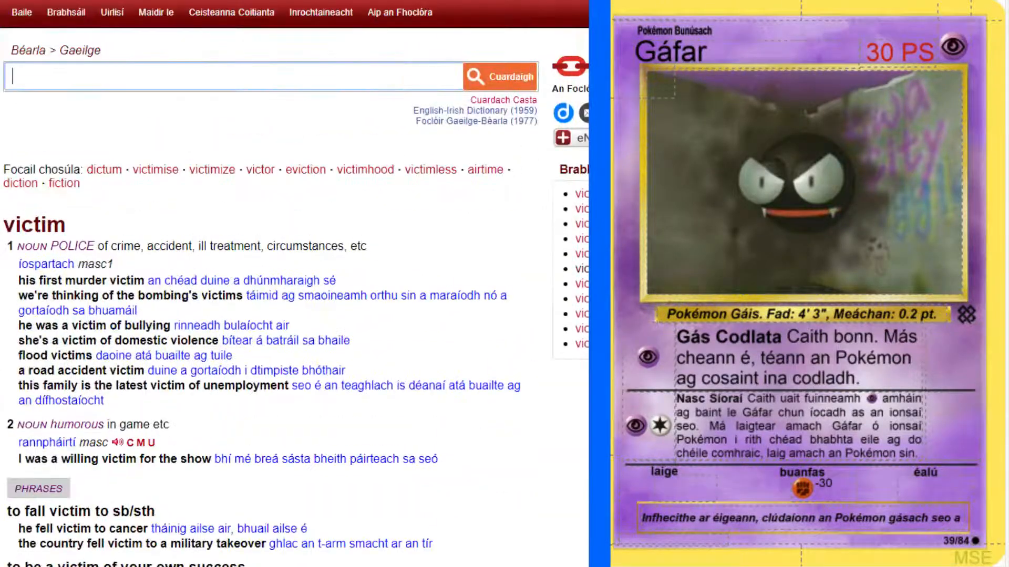
# Continue the Gáfar flavour text after "seo a" with "naimhde".
pyautogui.hotkey('alt', 'Tab')
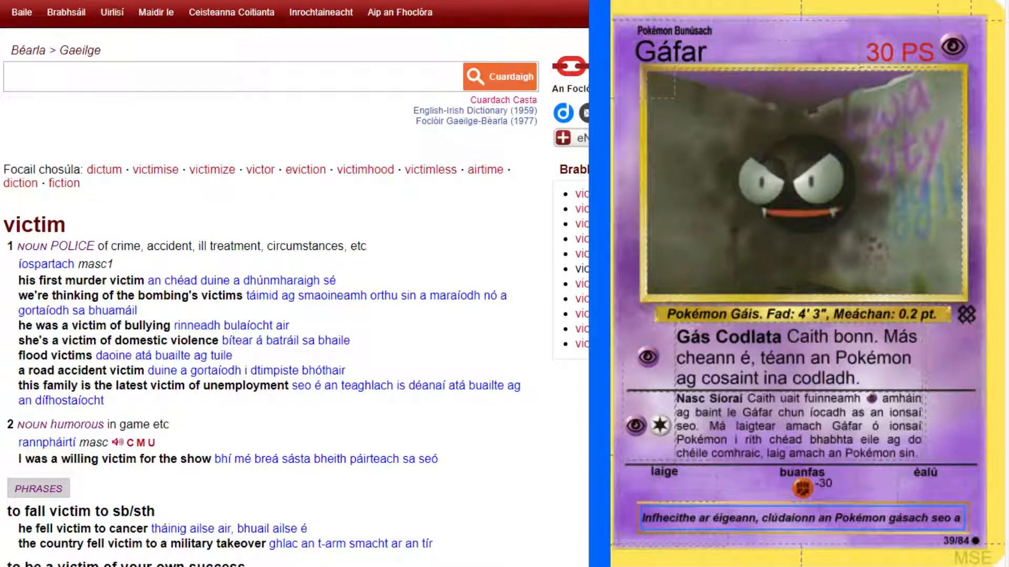
pyautogui.write('namhda')
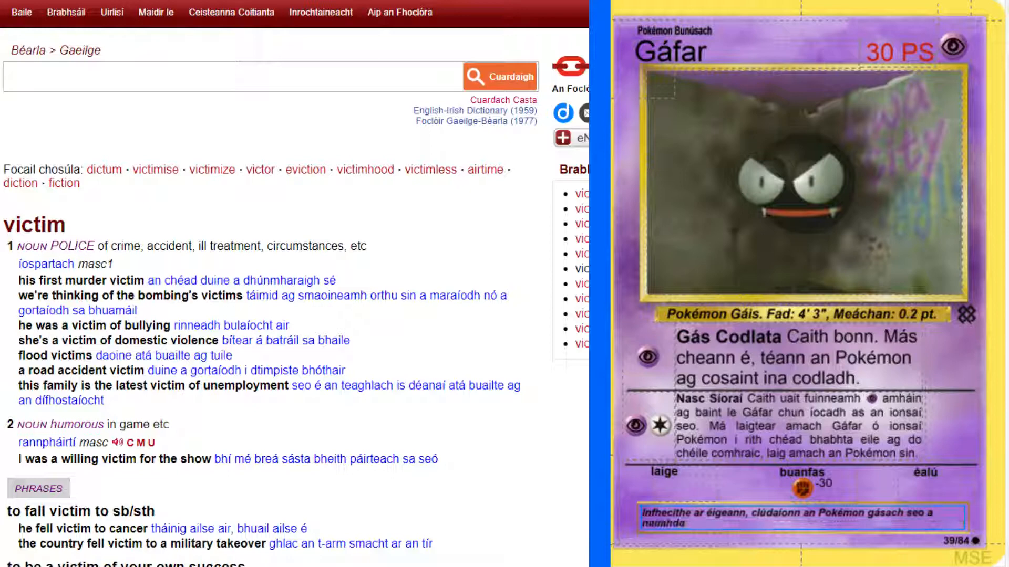
pyautogui.press('BackSpace')
pyautogui.write('e')
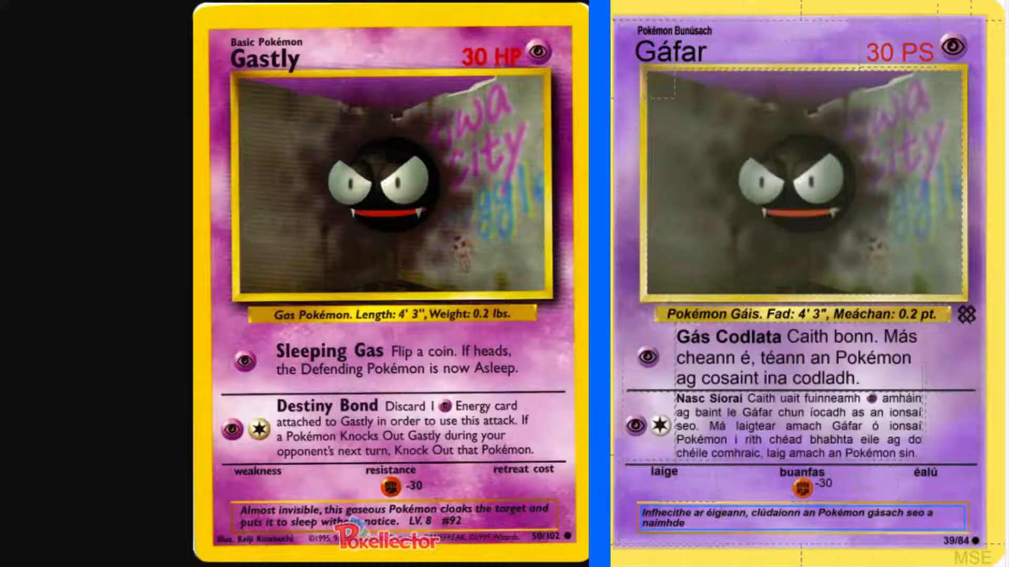
pyautogui.press('BackSpace')
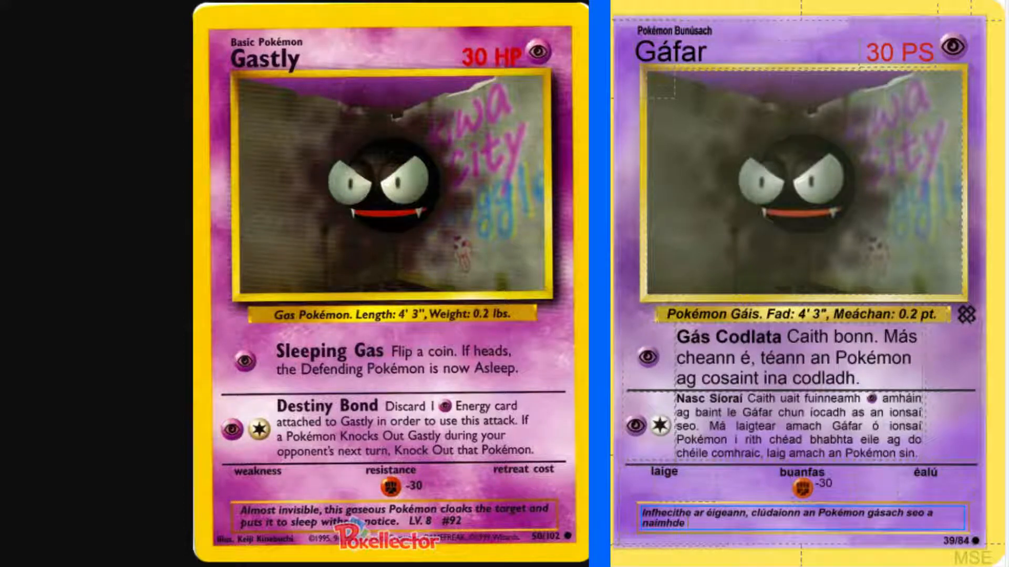
# Add "agus cuirtear ina codladh" after "naimhde" in the flavour text.
pyautogui.write('agus cuirtear ina codladh')
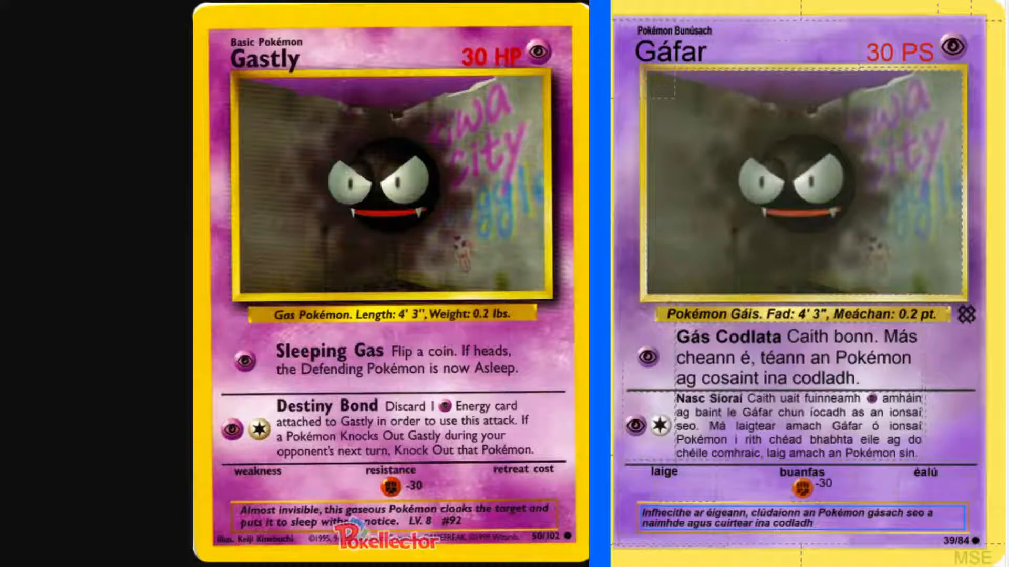
# Search the English-Irish dictionary for "without notice".
pyautogui.hotkey('alt', 'Tab')
pyautogui.click(196, 77)
pyautogui.write('w')
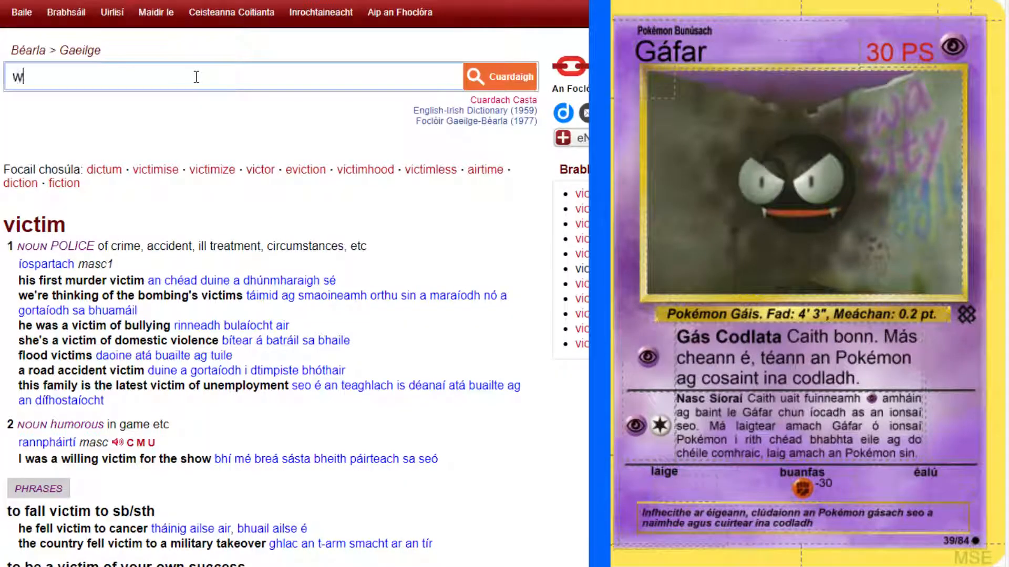
pyautogui.write('ithout no')
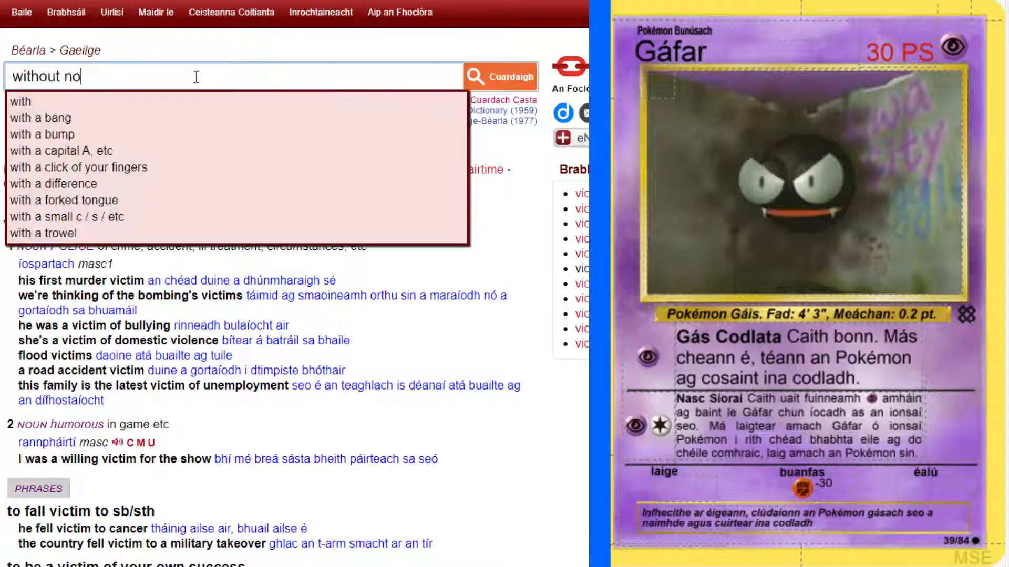
pyautogui.write('tice')
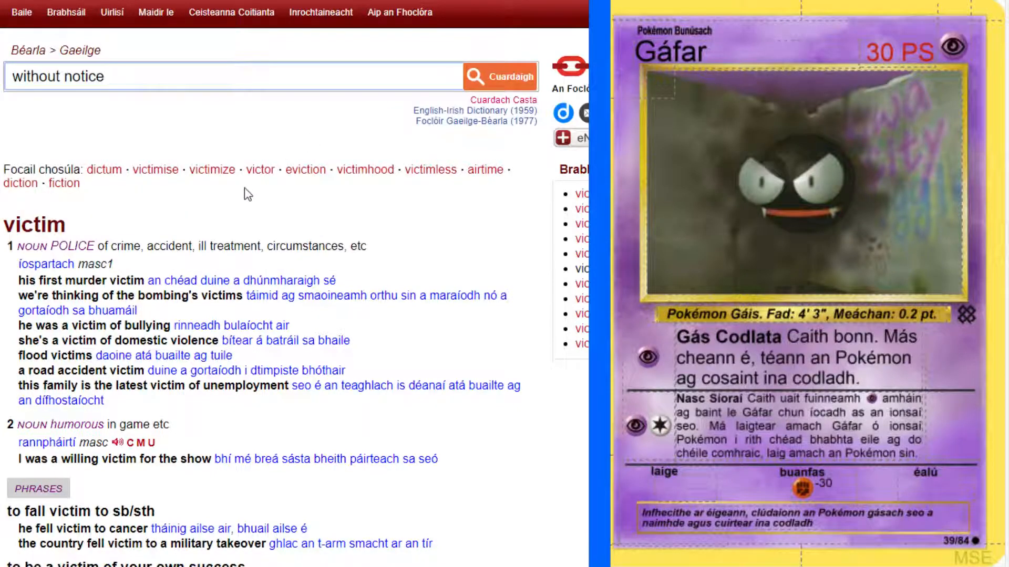
pyautogui.press('Return')
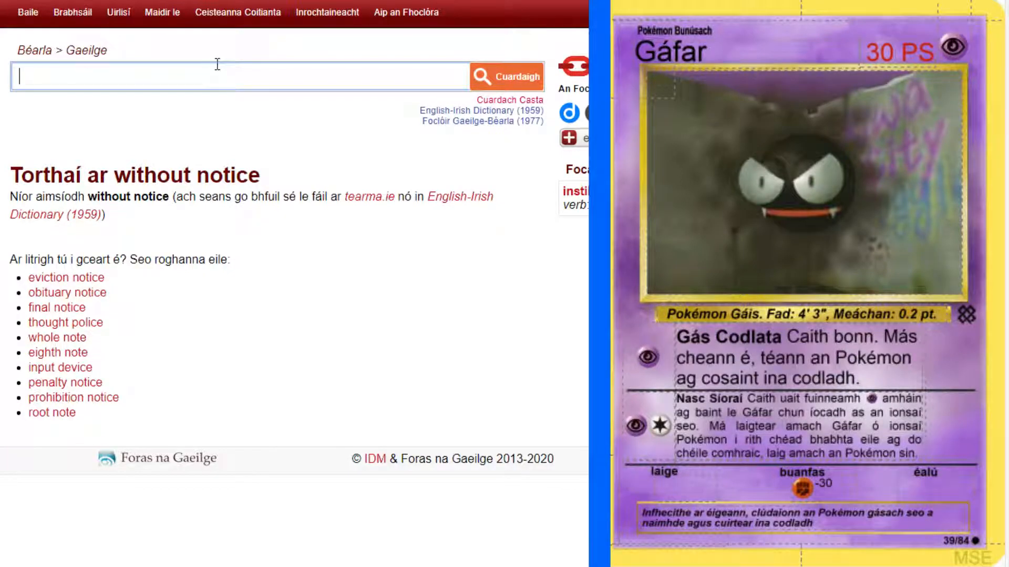
# Look up "stealthily" in the English-Irish dictionary and examine its translations.
pyautogui.write('stealth')
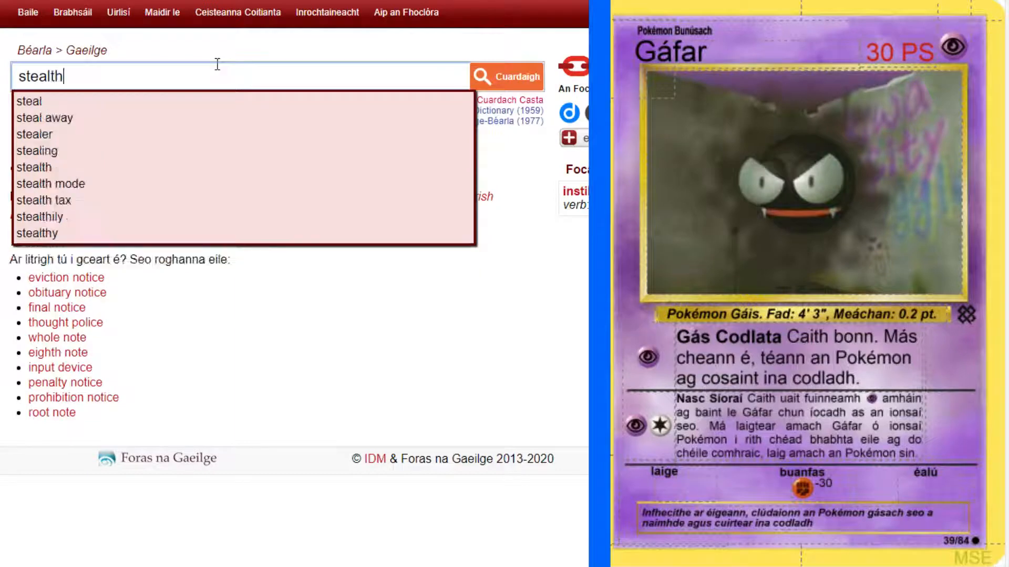
pyautogui.write('ily')
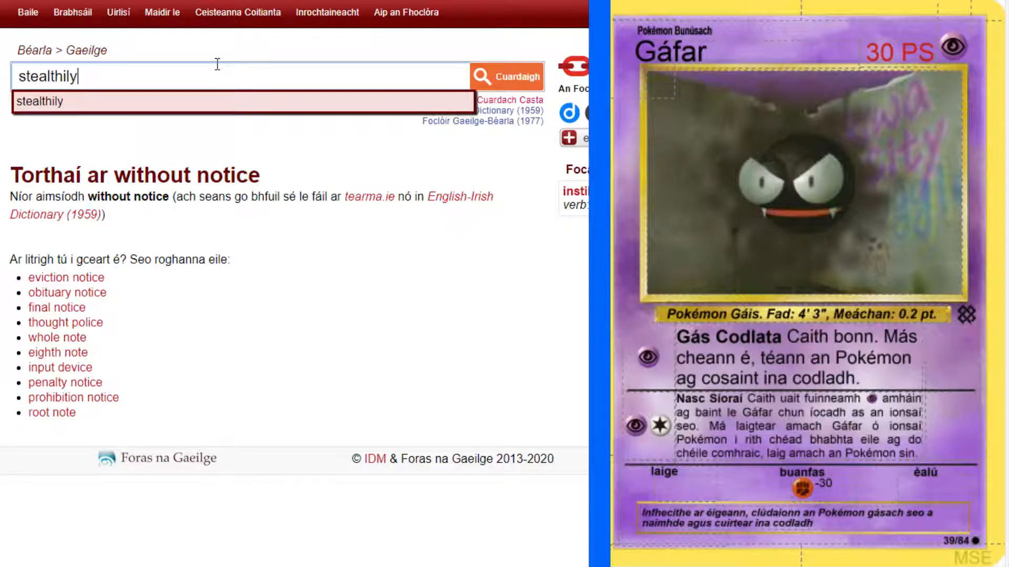
pyautogui.press('Return')
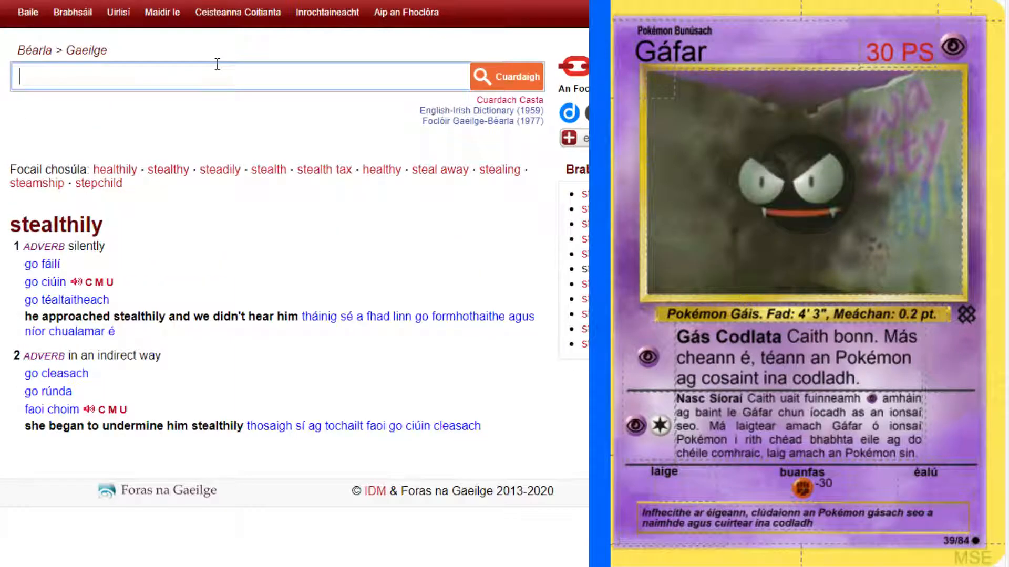
pyautogui.click(161, 274)
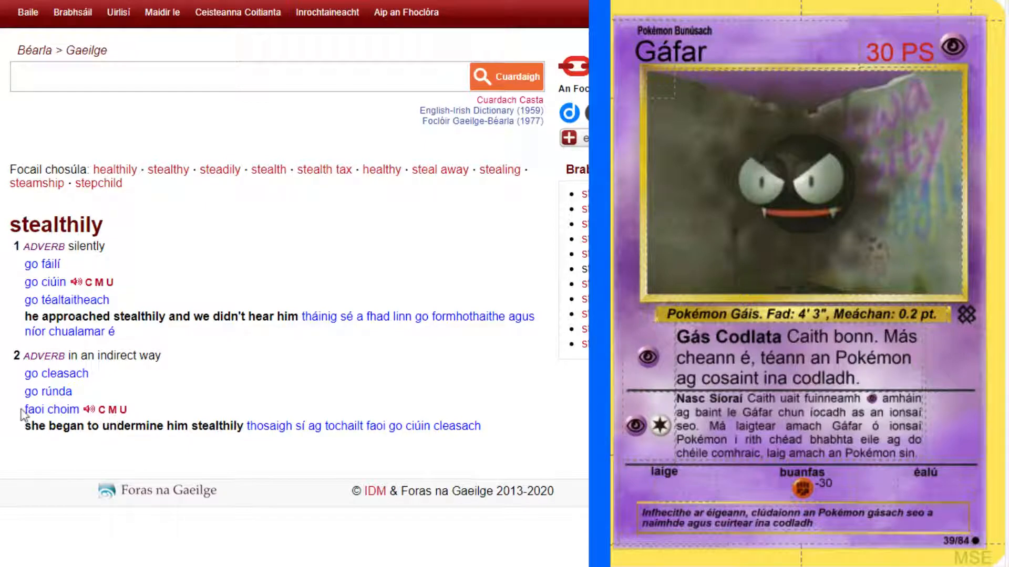
# Copy "faoi choim" from the dictionary entry and end the flavour sentence with it after "ina codladh".
pyautogui.moveTo(23, 410); pyautogui.dragTo(78, 410)
pyautogui.hotkey('ctrl', 'c')
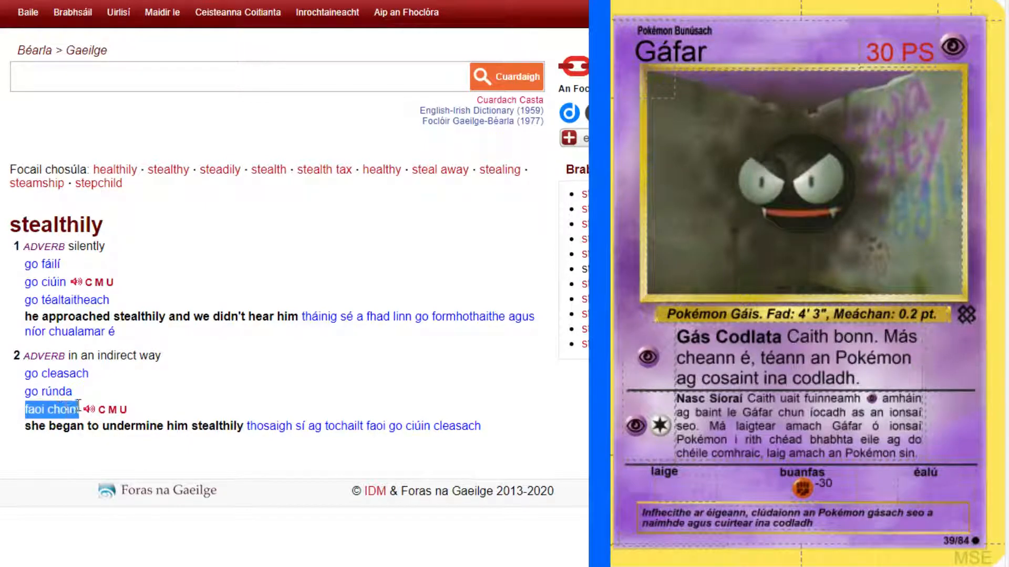
pyautogui.click(854, 524)
pyautogui.hotkey('ctrl', 'v')
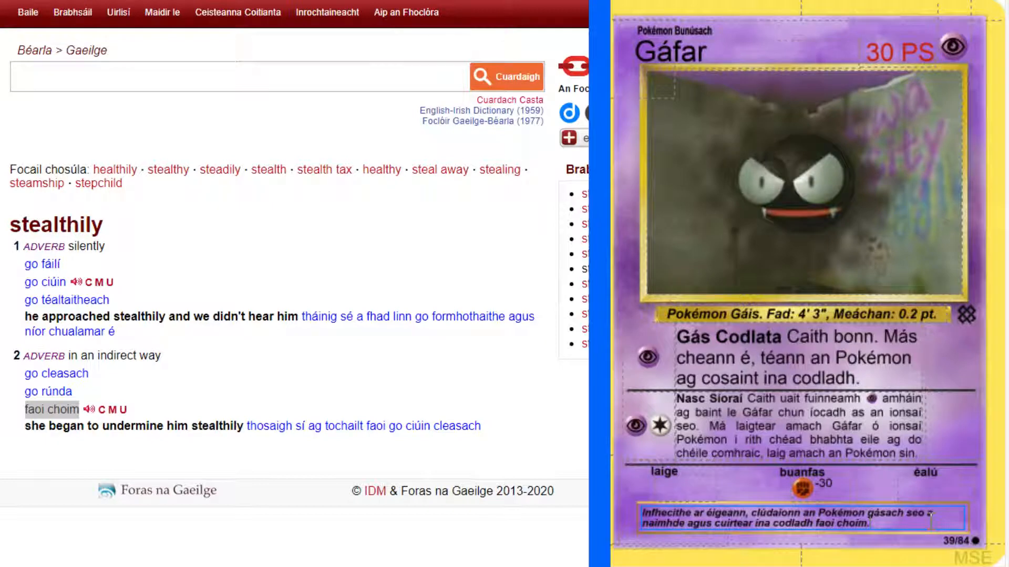
# Check the original Gastly card and append the level and Pokédex number "Lbh.8 #92" to the flavour text.
pyautogui.hotkey('alt', 'Tab')
pyautogui.hotkey('ctrl', 'Tab')
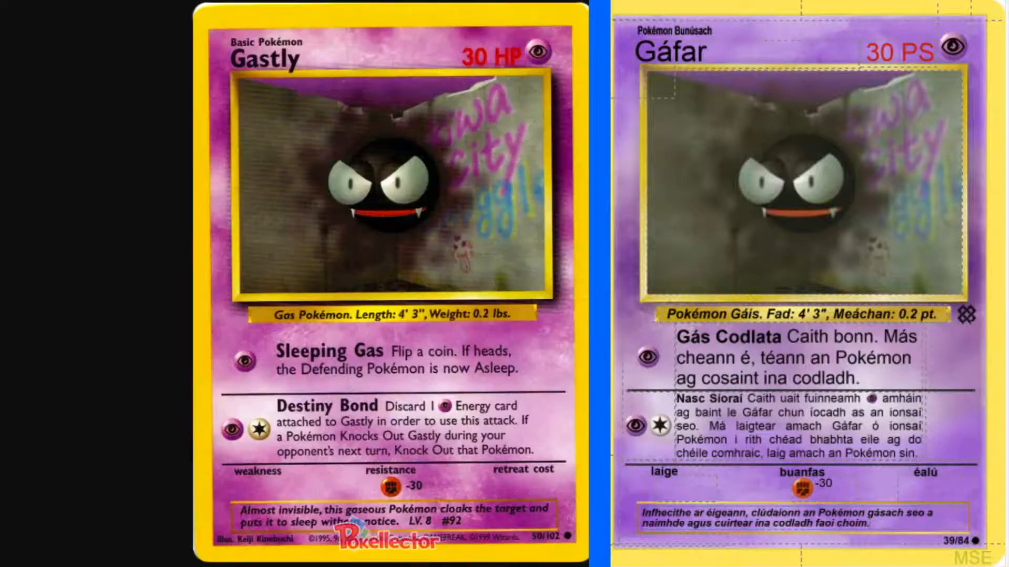
pyautogui.click(907, 528)
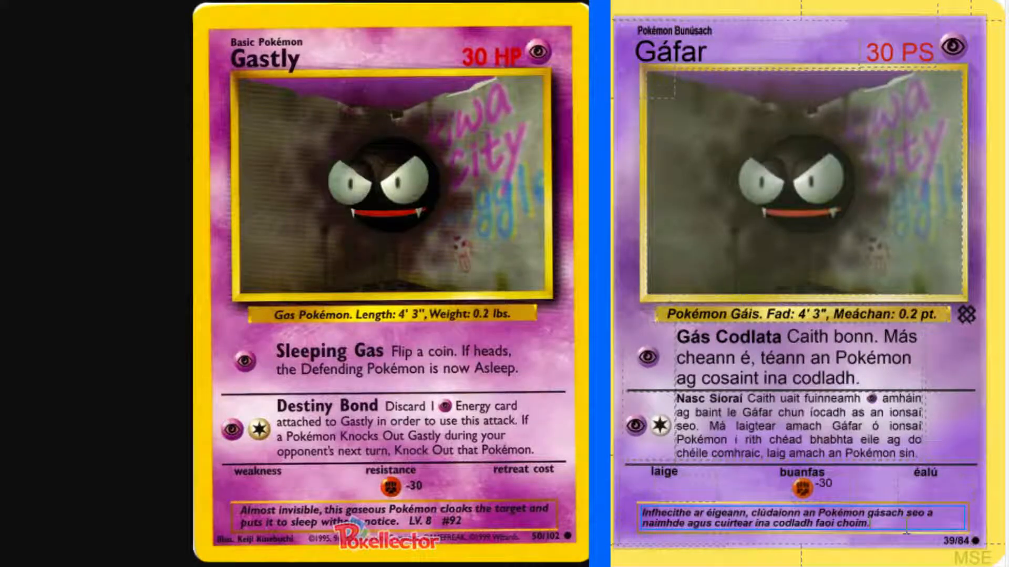
pyautogui.write('Lbh. 8 #92')
# Fill in the card's illustrator credit with "Mais." followed by the full name of the original card's illustrator.
pyautogui.click(679, 543)
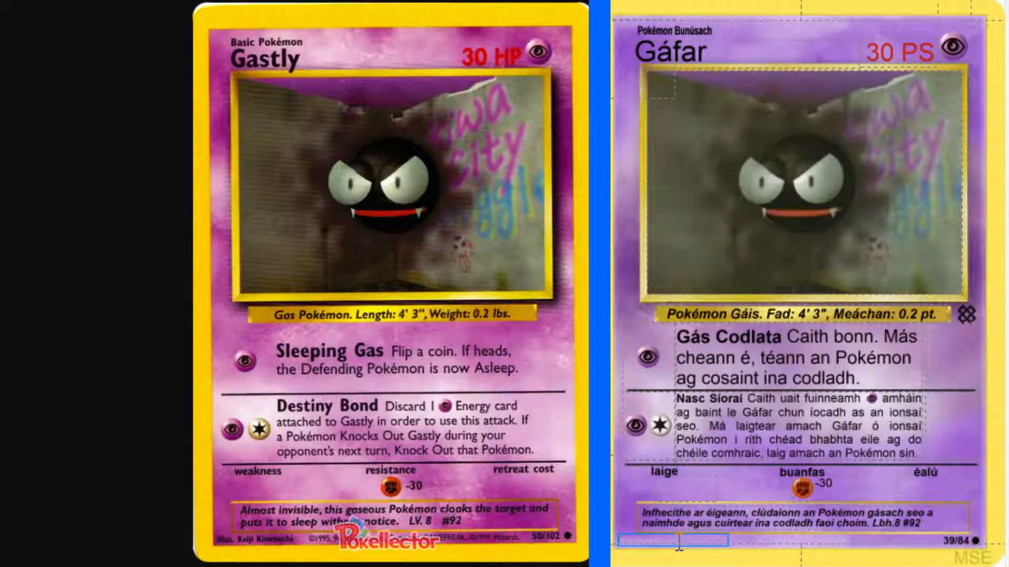
pyautogui.write('Mais. Keiji Kinebuchi')
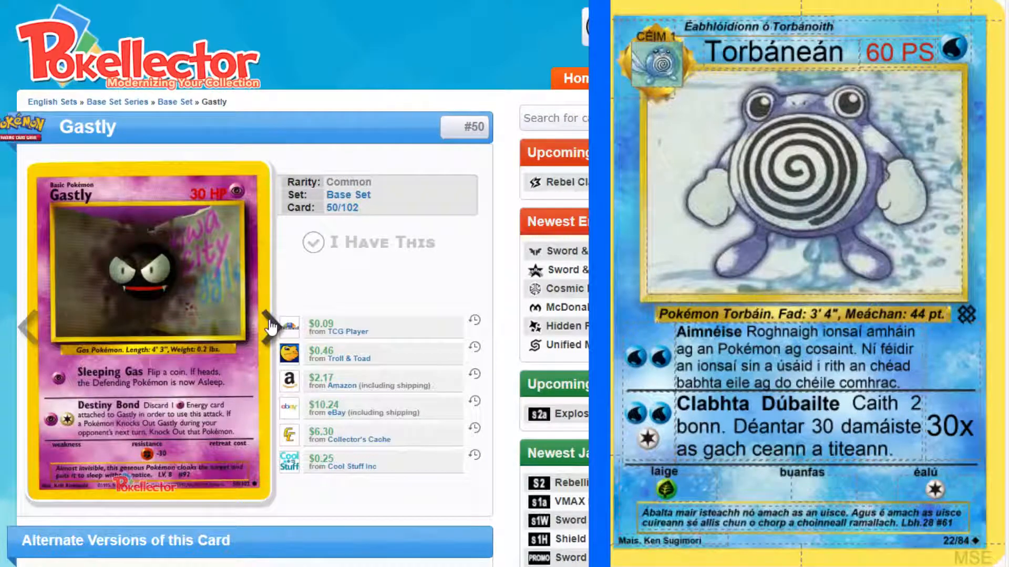
# Bring up the original Koffing card and copy Koffing's Irish name, "Agcasacht", from the Irish Pokémon name list.
pyautogui.click(270, 326)
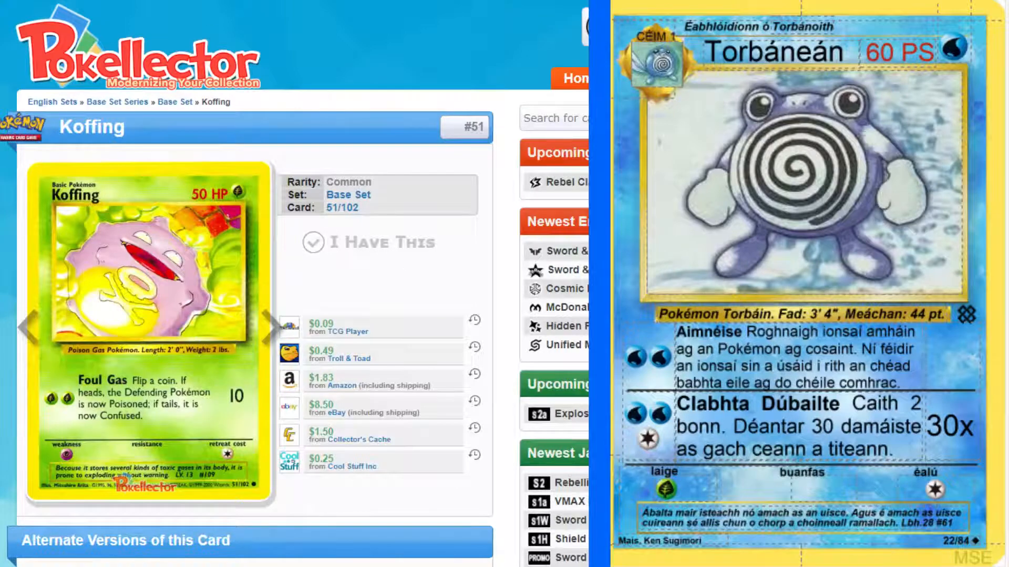
pyautogui.click(157, 566)
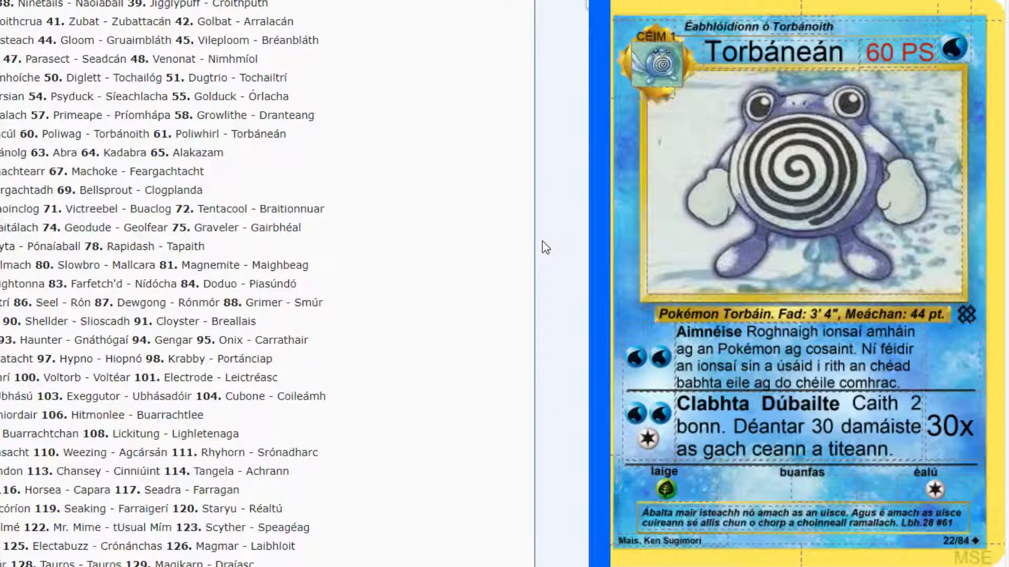
pyautogui.scroll(-4, 299, 446)
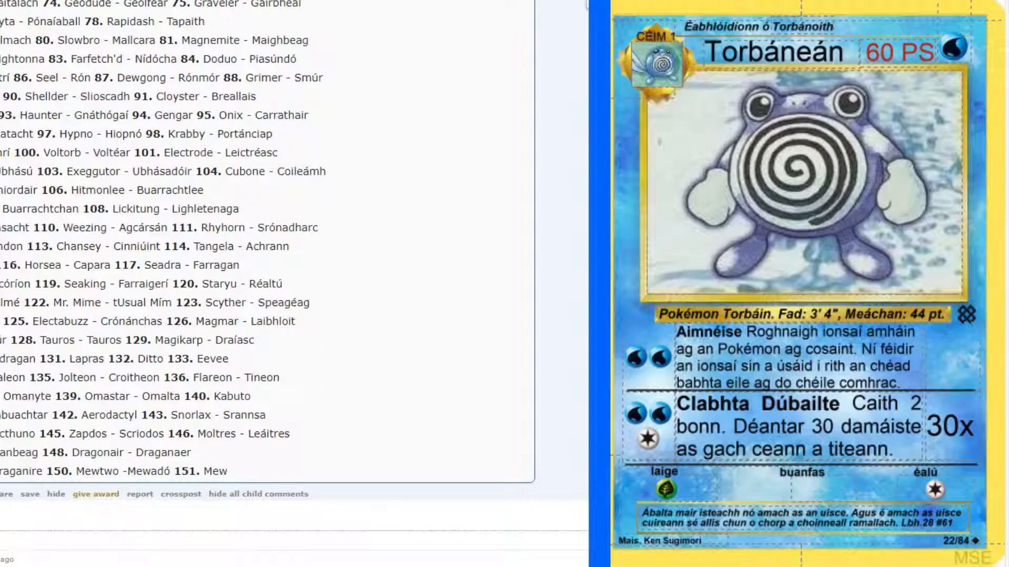
pyautogui.moveTo(1, 227); pyautogui.dragTo(31, 226)
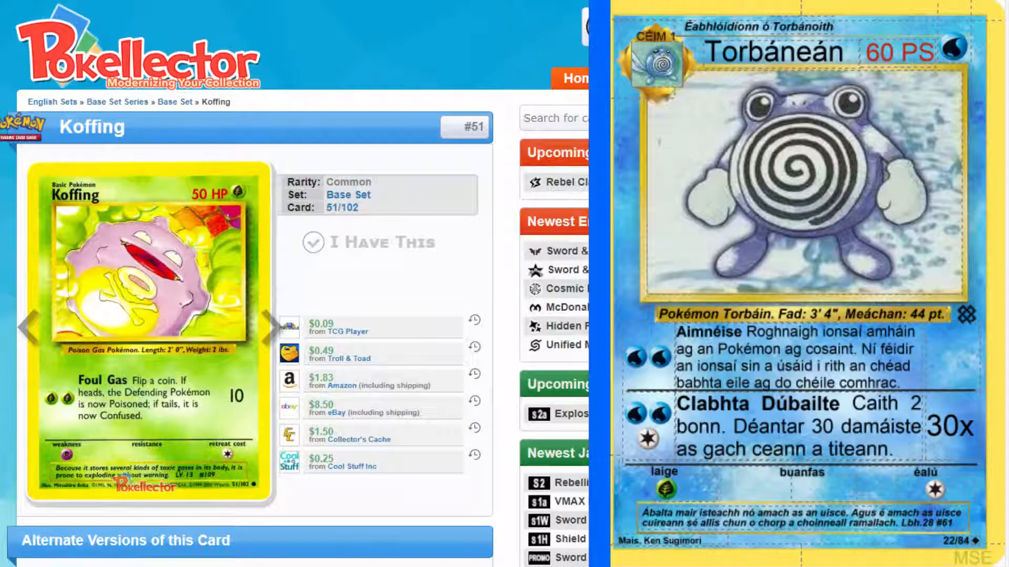
# Add a new basic Grass-type card to the set and name it "Agcasacht".
pyautogui.hotkey('ctrl', 'Return')
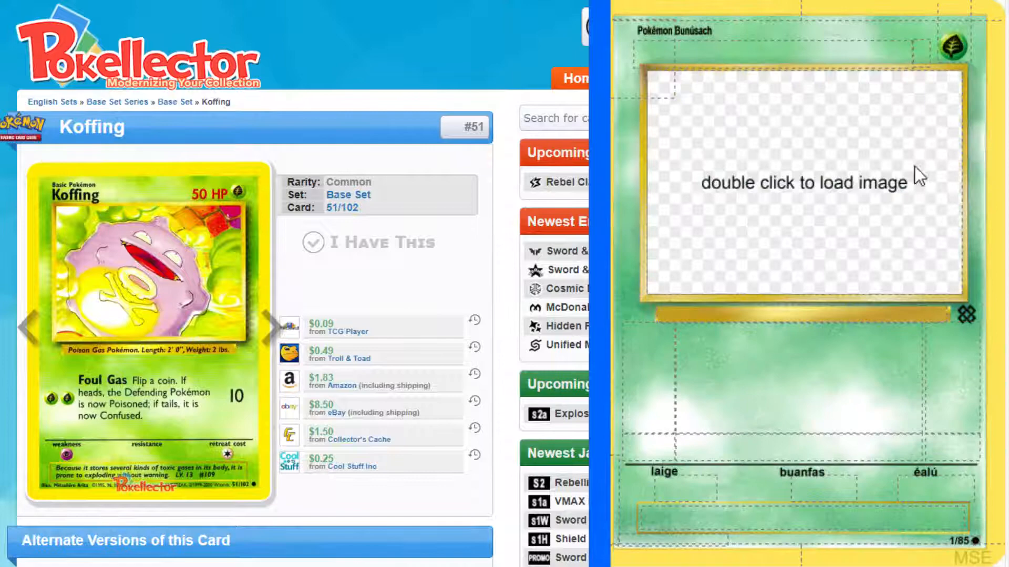
pyautogui.click(770, 40)
pyautogui.write('Agcasacht')
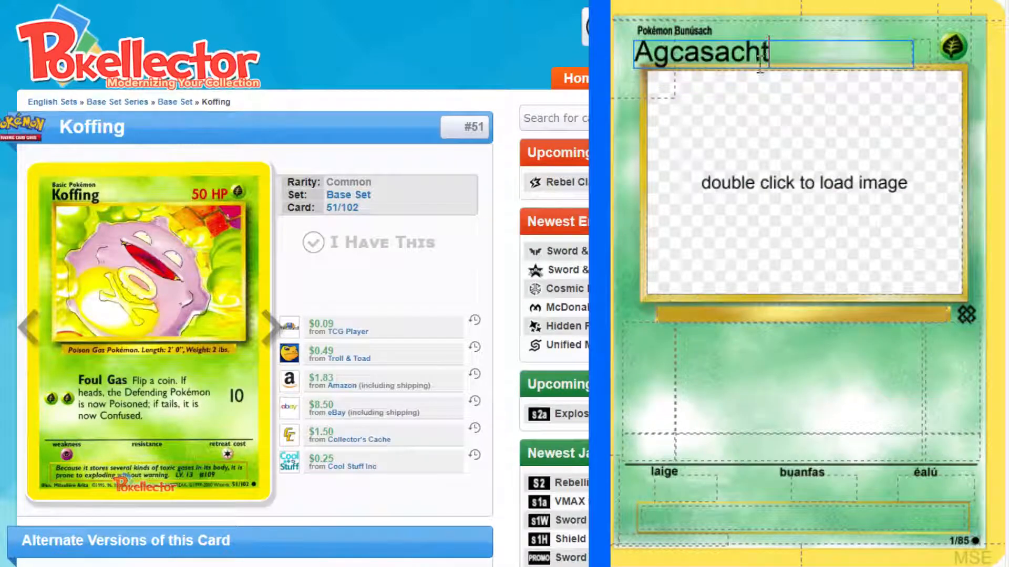
pyautogui.click(840, 113)
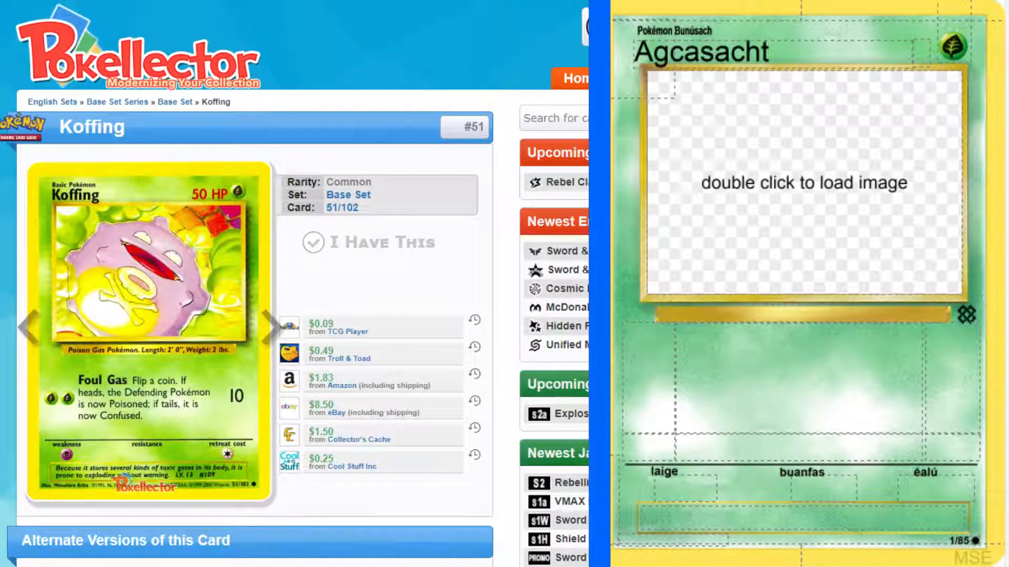
# Load the Koffing artwork into the card's picture frame and set its hit points to "50 PS".
pyautogui.doubleClick(804, 182)
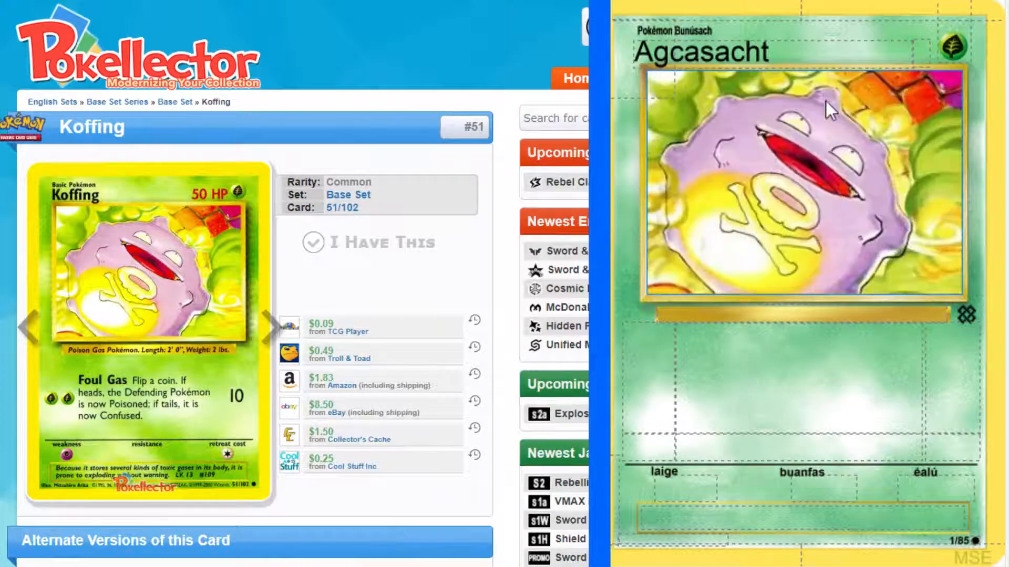
pyautogui.click(923, 51)
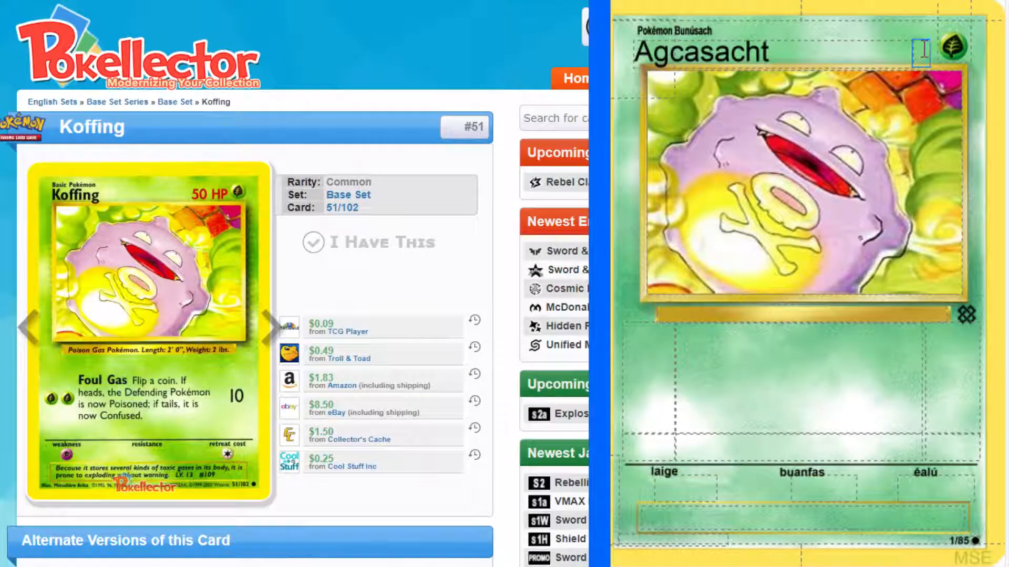
pyautogui.write('50 PS')
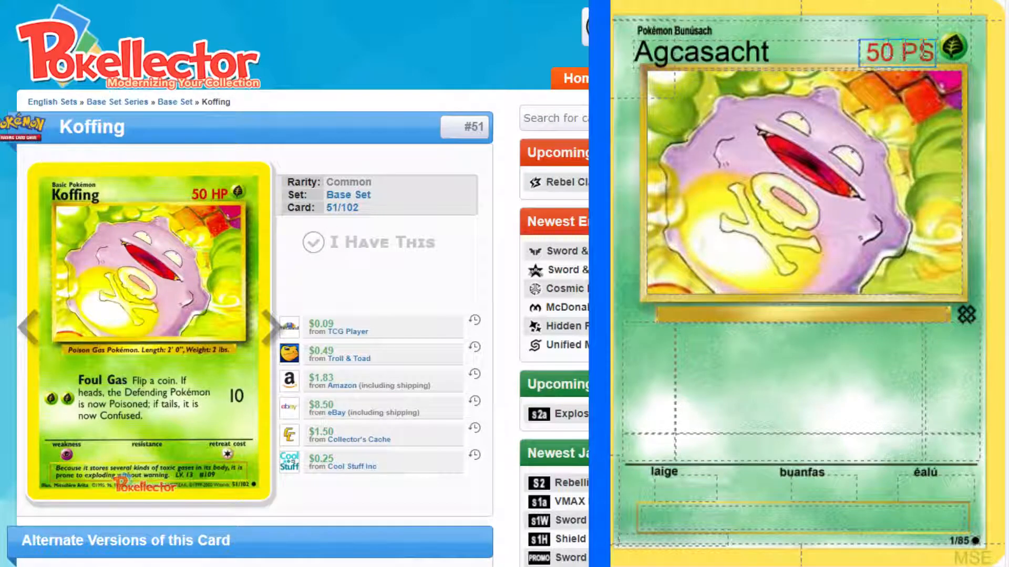
# Enlarge the original Koffing card and fill in the species and length as "Pokémon Gáis Nimhe. Fad: 2' 0"".
pyautogui.click(188, 242)
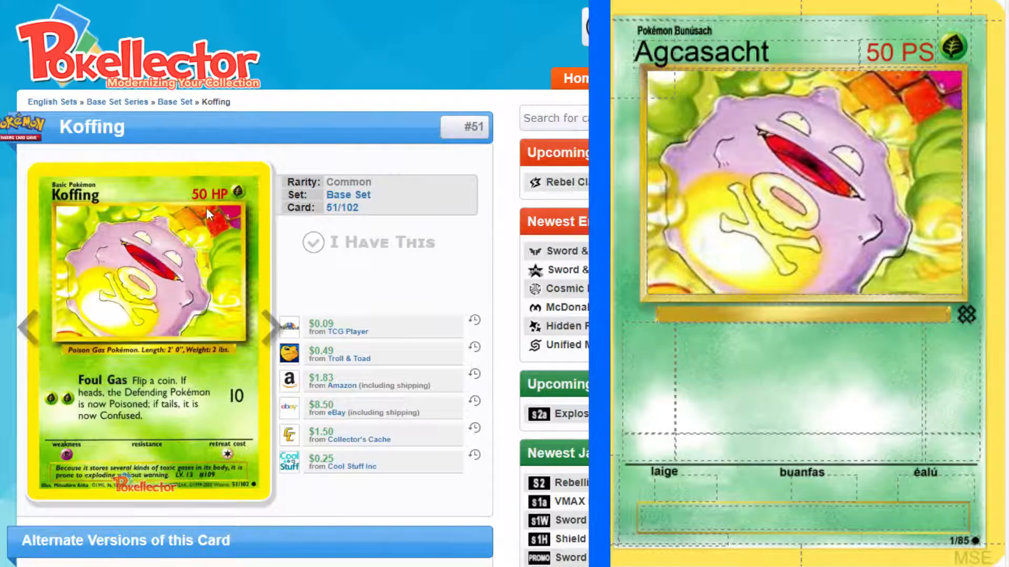
pyautogui.click(188, 242)
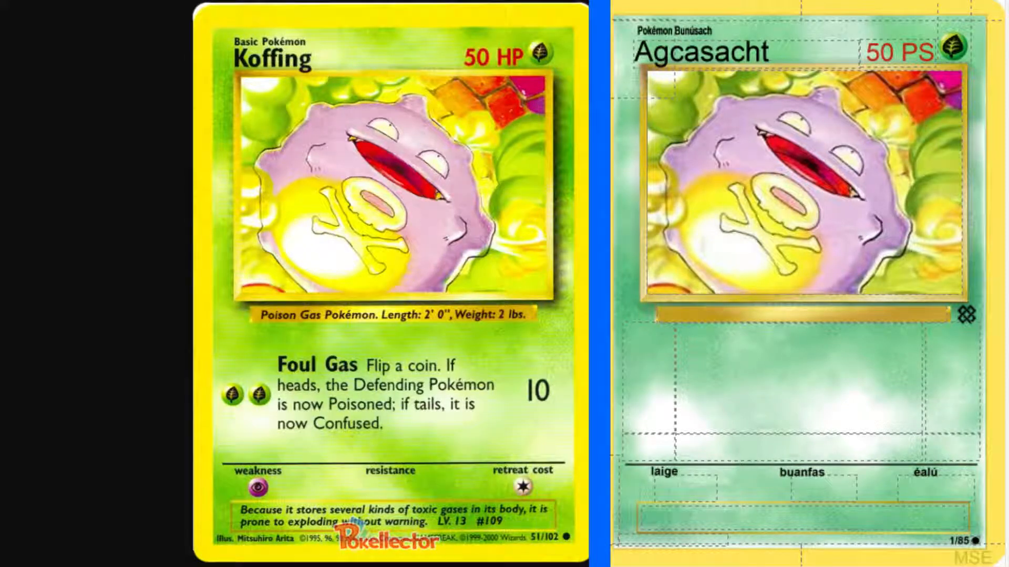
pyautogui.click(830, 312)
pyautogui.write('P')
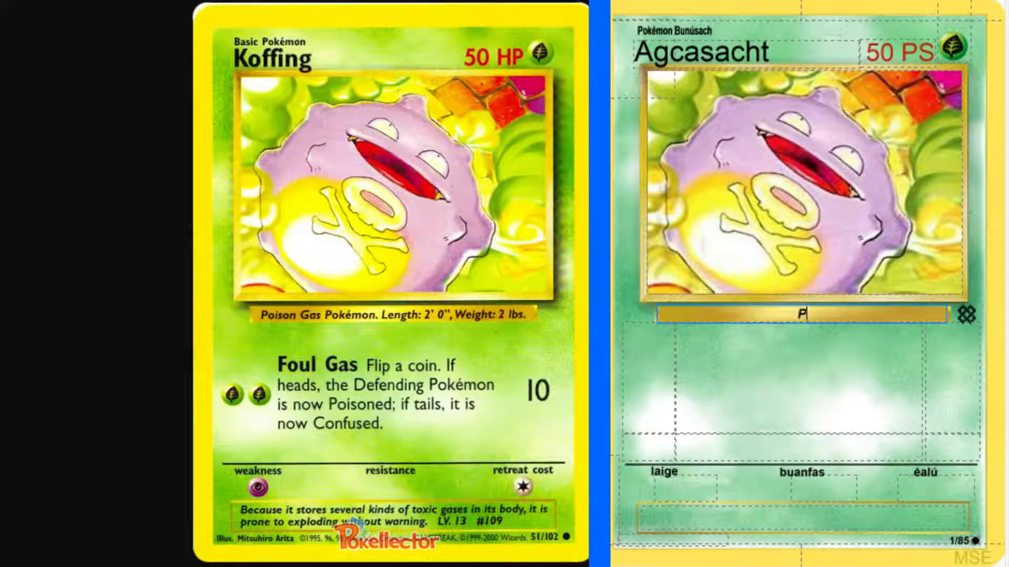
pyautogui.write('okémon ')
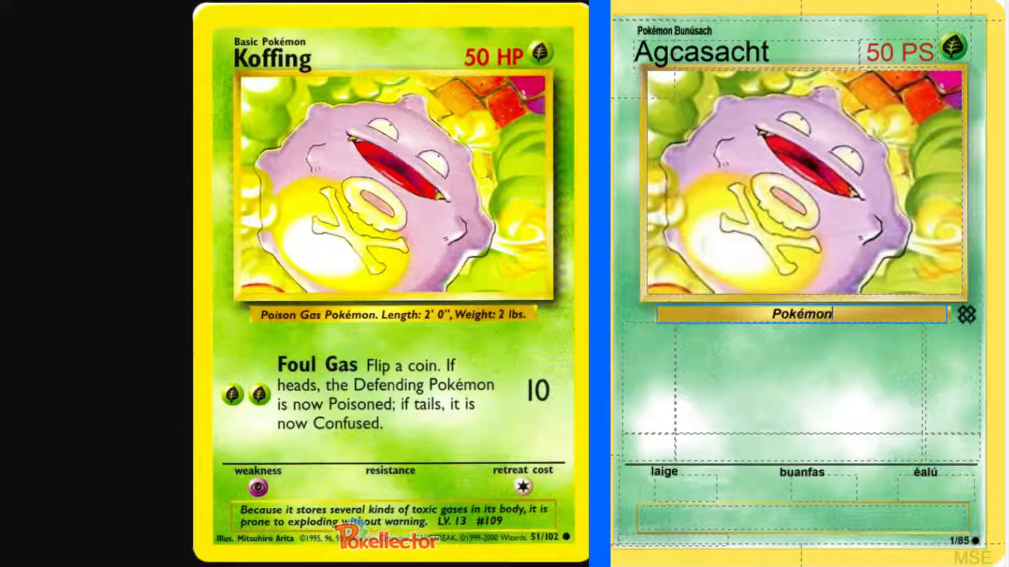
pyautogui.write('Gá')
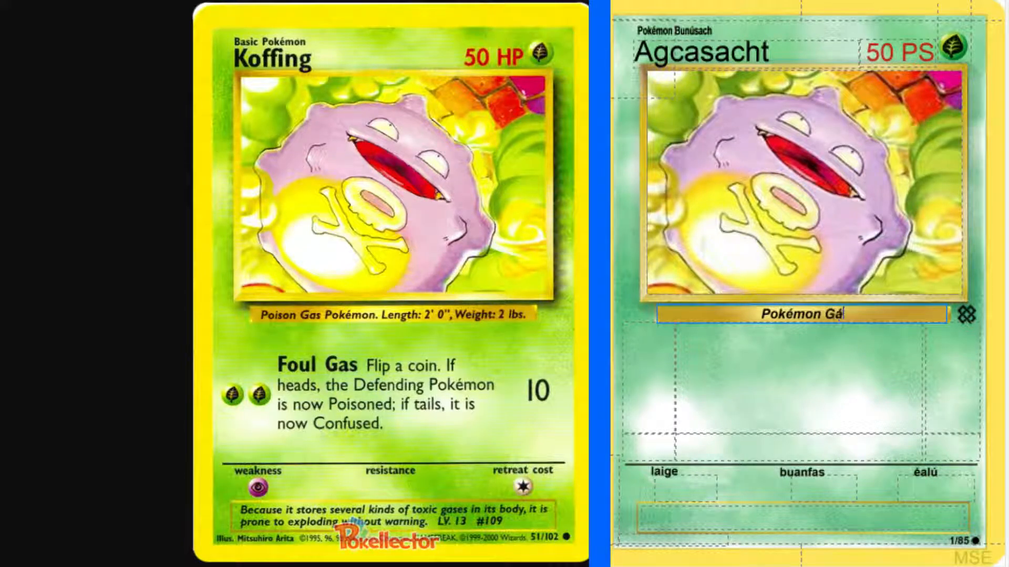
pyautogui.write('is Nimhe')
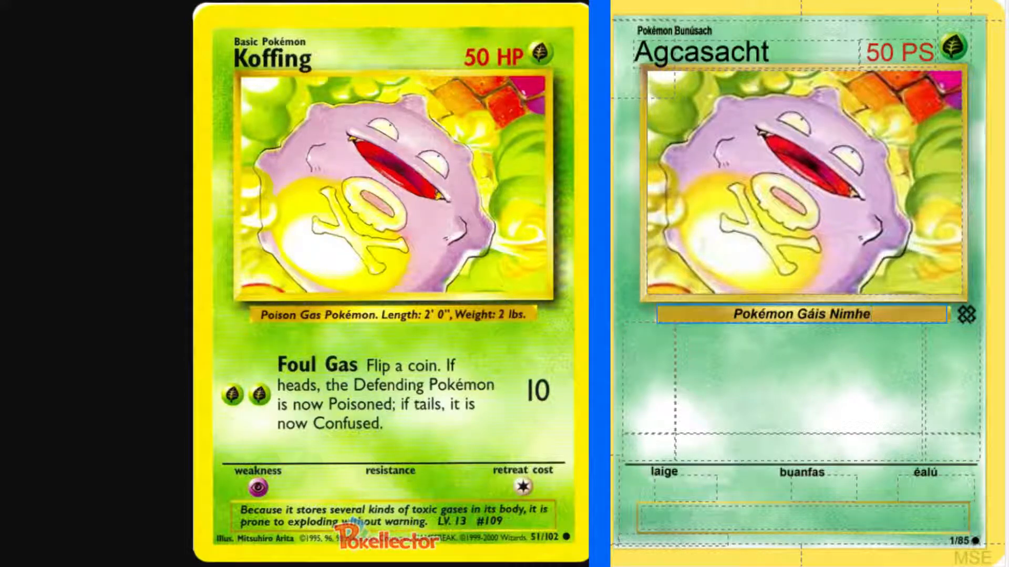
pyautogui.write('. Fad:')
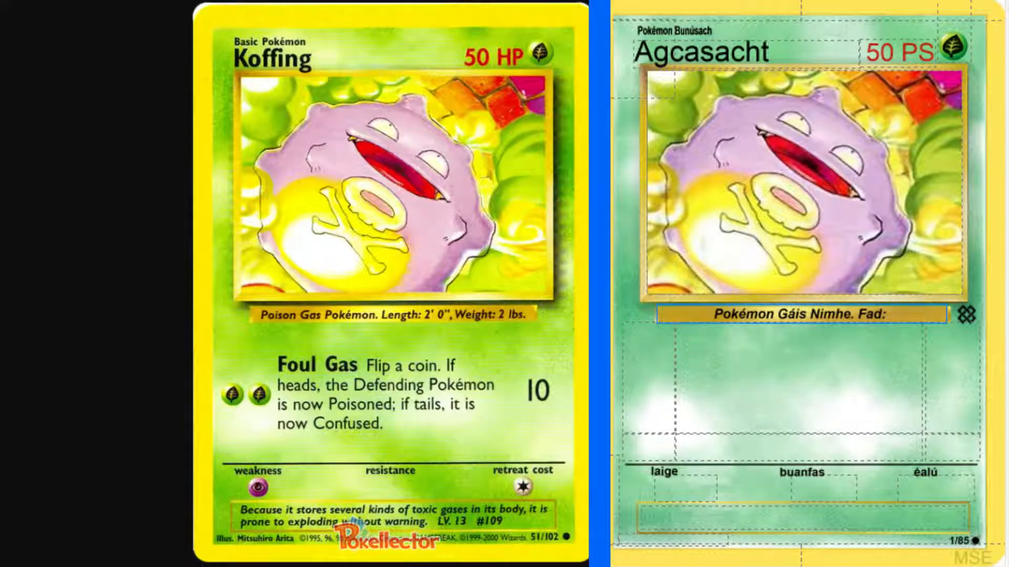
pyautogui.write(" 2'")
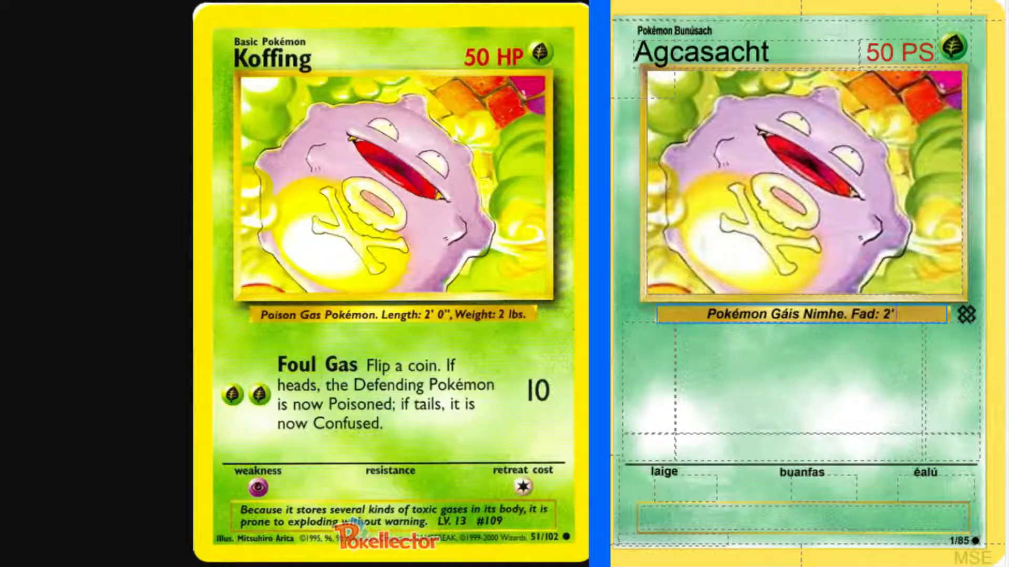
pyautogui.write(' 0')
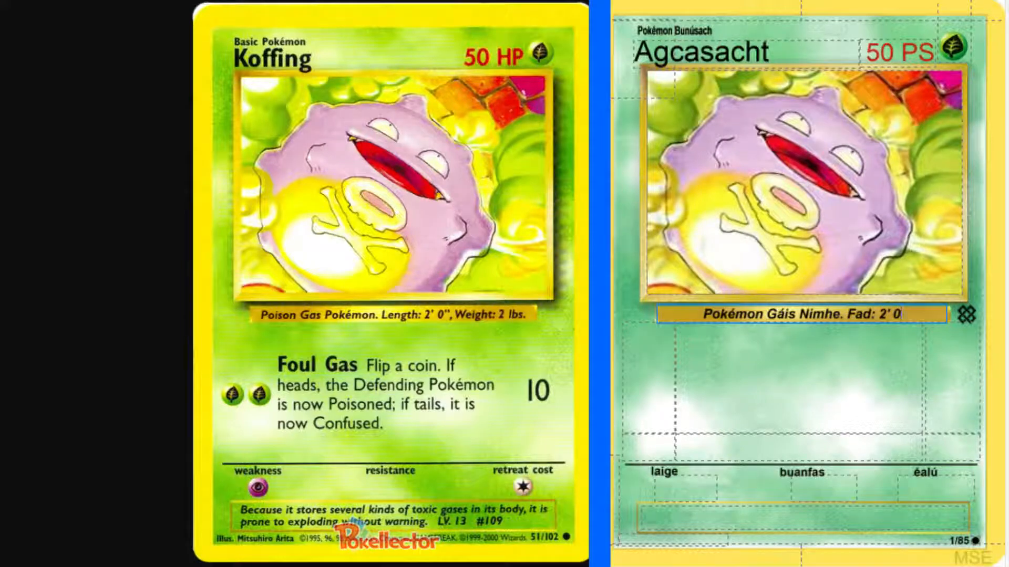
pyautogui.write('"')
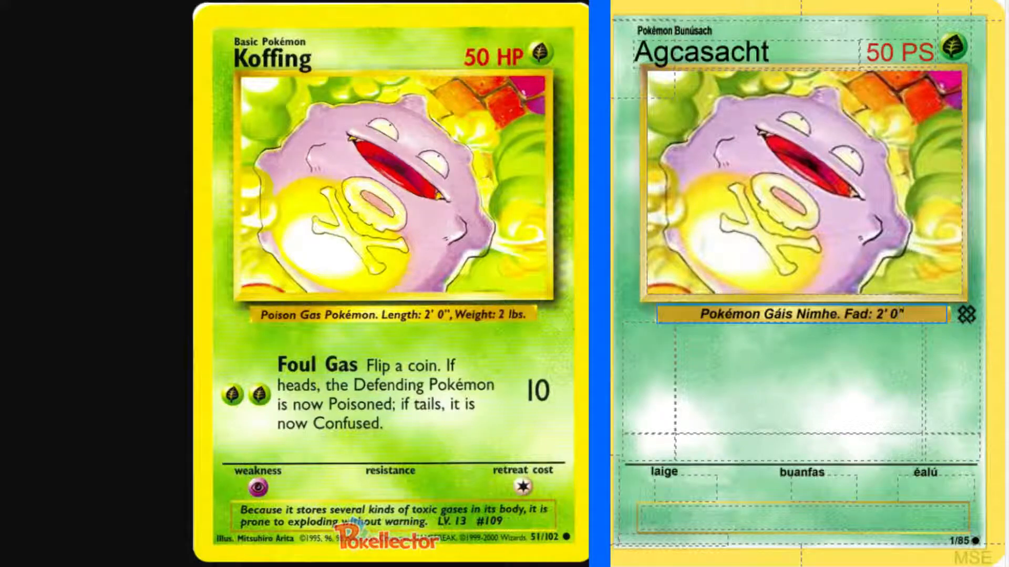
# Look up "inch" in the English-Irish dictionary and check the inflected forms of "orlach".
pyautogui.hotkey('alt', 'Tab')
pyautogui.click(204, 72)
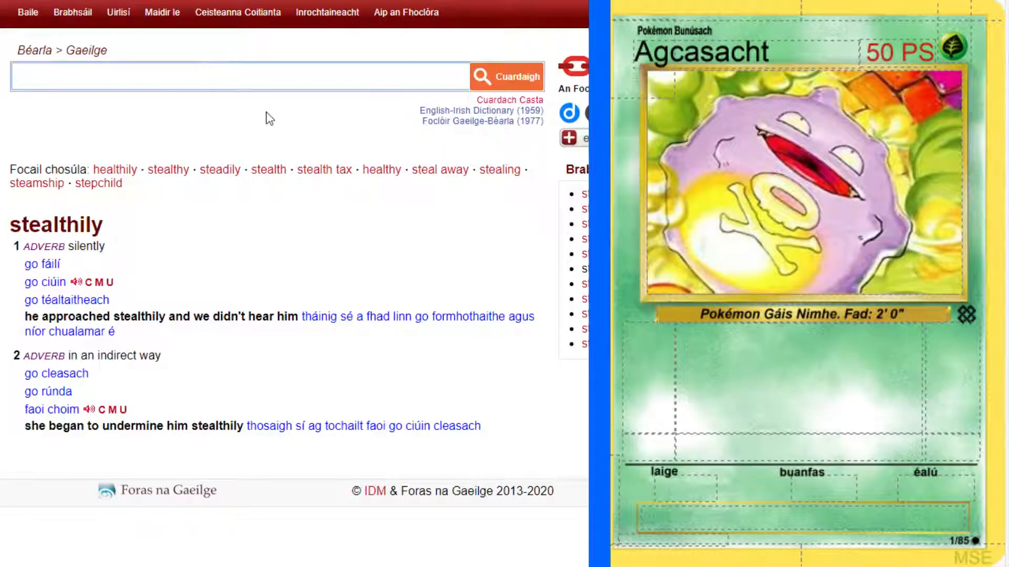
pyautogui.write('inch')
pyautogui.press('Return')
pyautogui.scroll(-1, 59, 322)
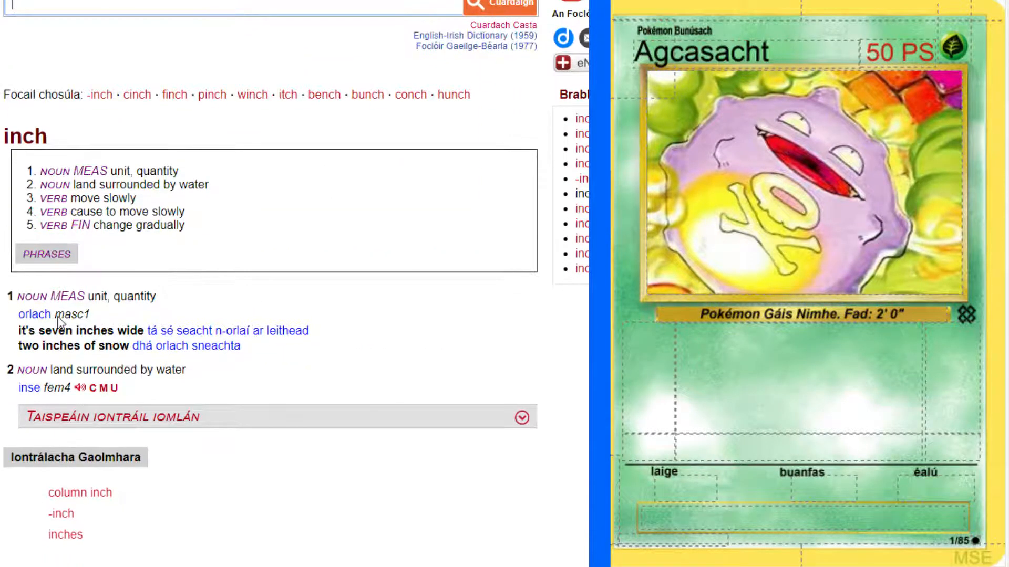
pyautogui.click(59, 316)
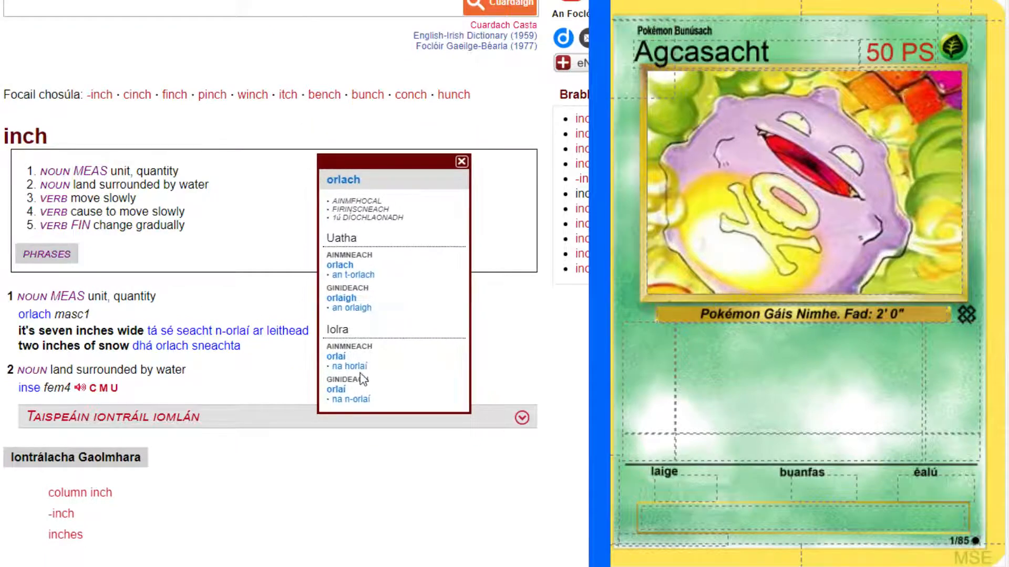
pyautogui.click(549, 356)
pyautogui.hotkey('ctrl', 'Tab')
pyautogui.hotkey('ctrl', 'Tab')
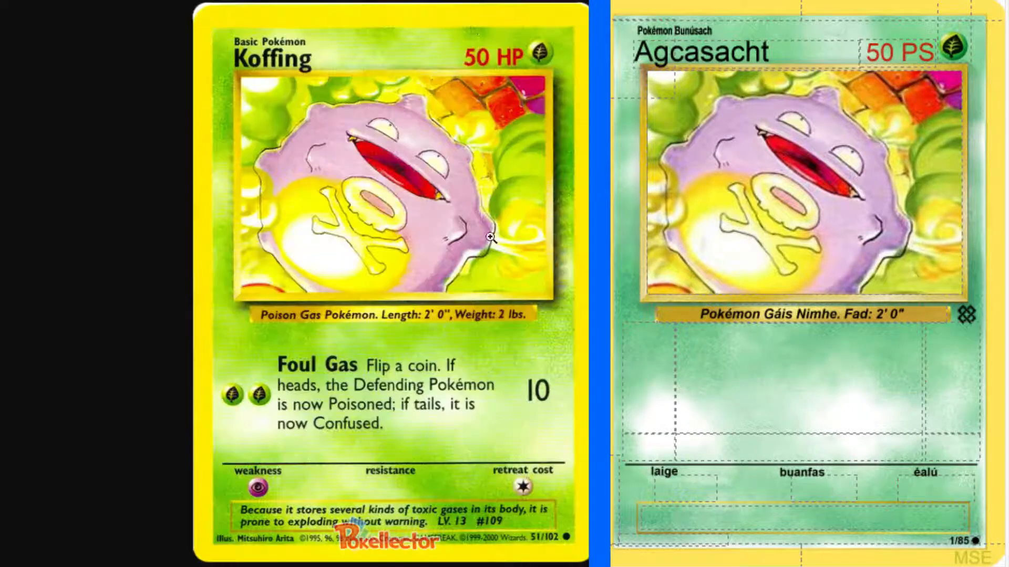
# Append the weight ", Meáchan: 2pt." to the species line beneath the artwork.
pyautogui.click(916, 318)
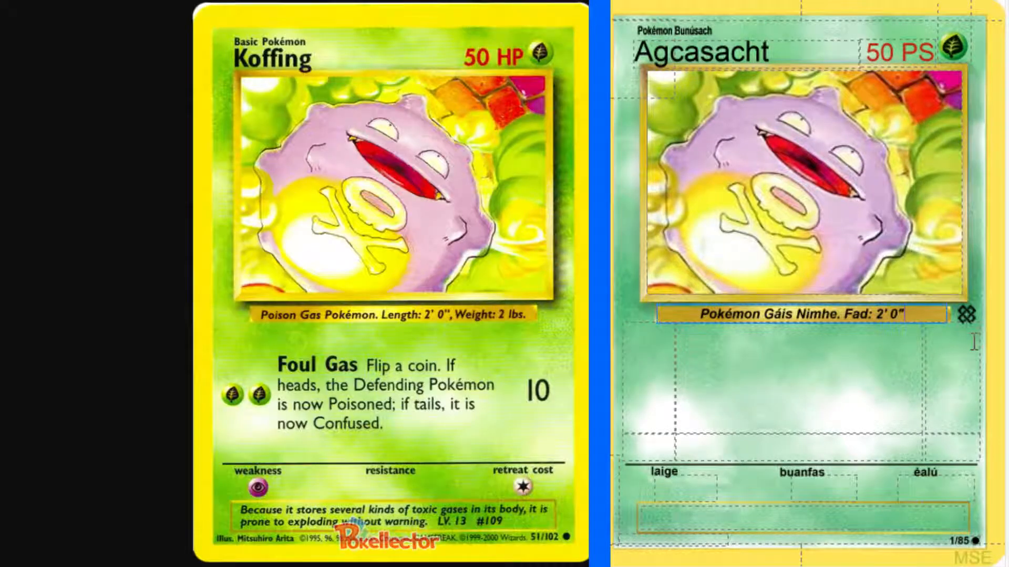
pyautogui.write(', Meách')
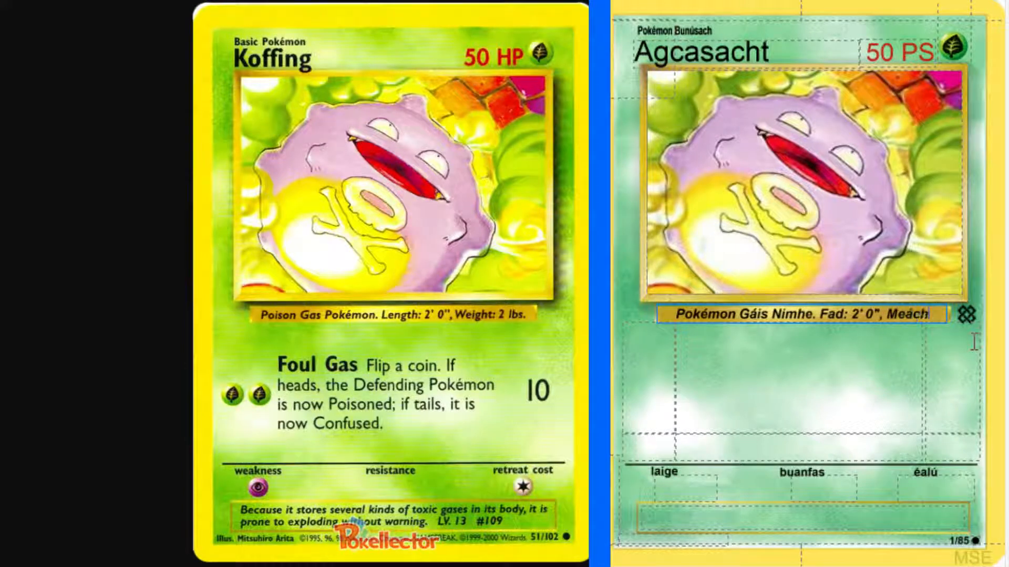
pyautogui.write('an:')
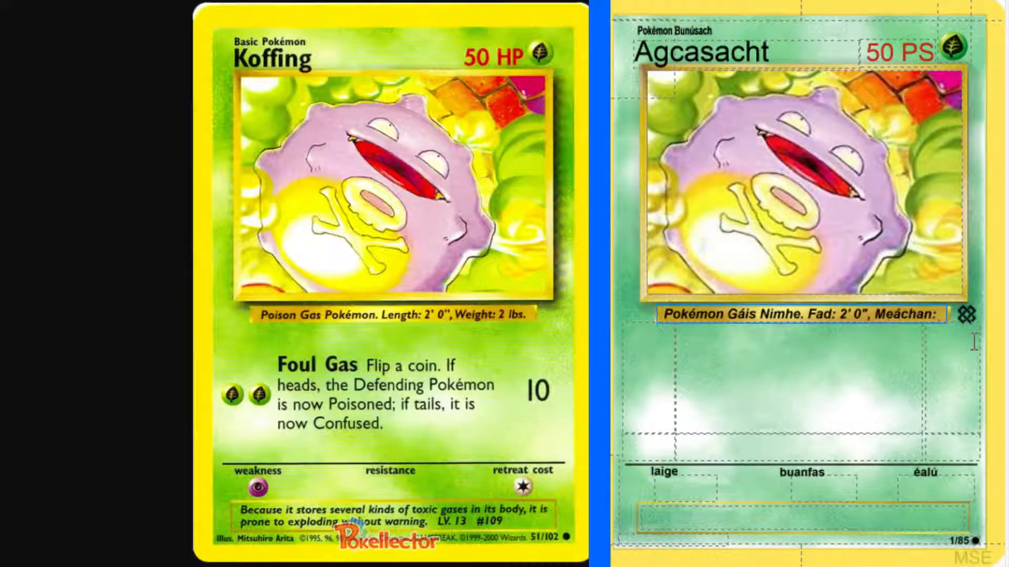
pyautogui.write(' 2pt.')
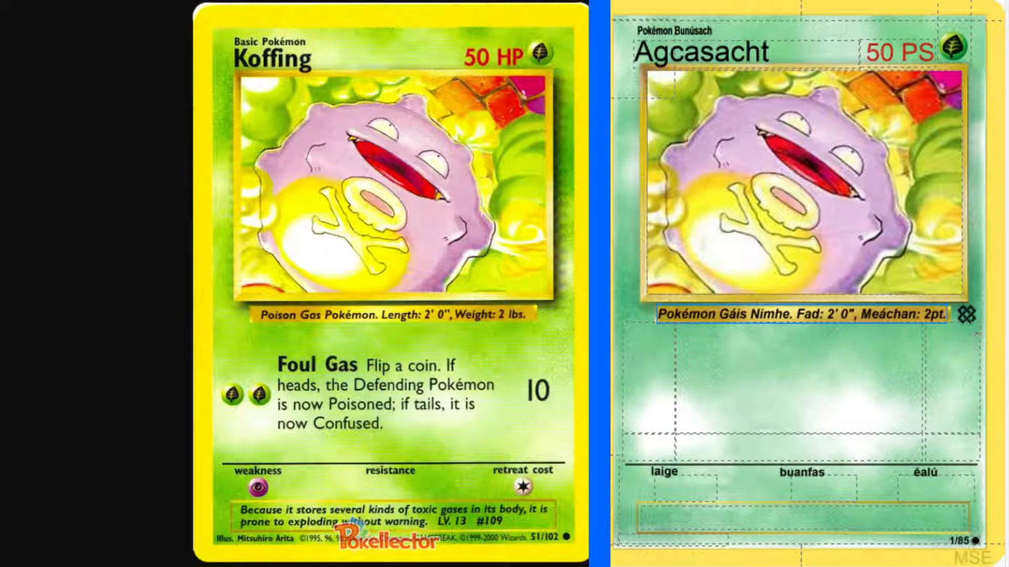
# Give the attack a cost of two Grass energies and 10 damage, and begin its name with "Gás".
pyautogui.click(656, 386)
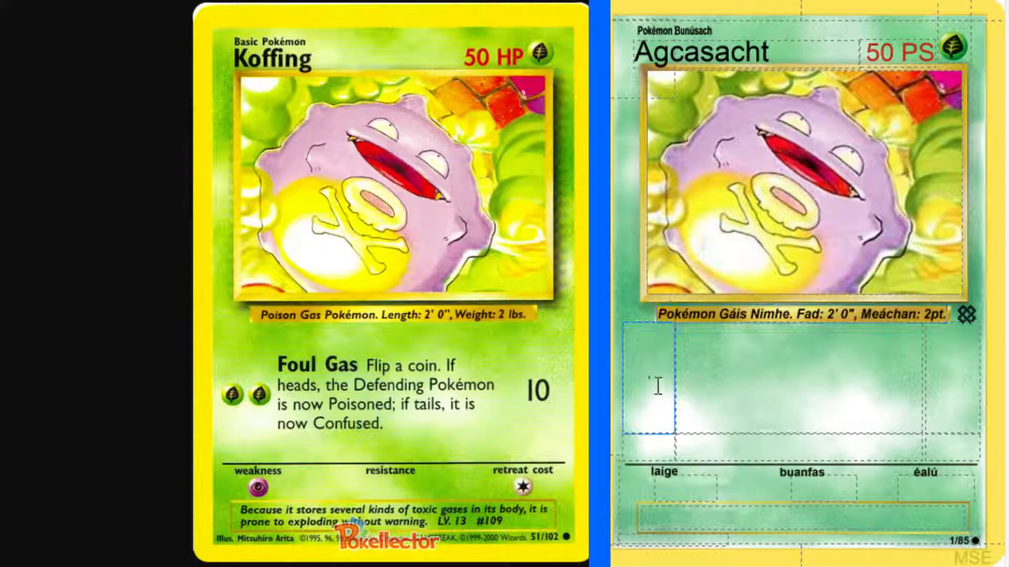
pyautogui.write('gg')
pyautogui.click(971, 394)
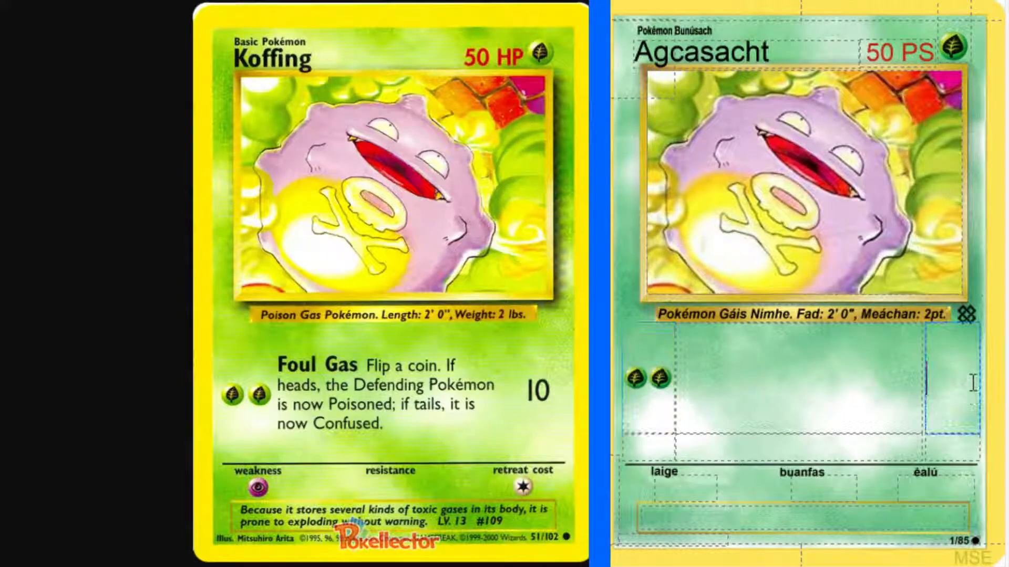
pyautogui.write('10')
pyautogui.click(758, 388)
pyautogui.write('Gás')
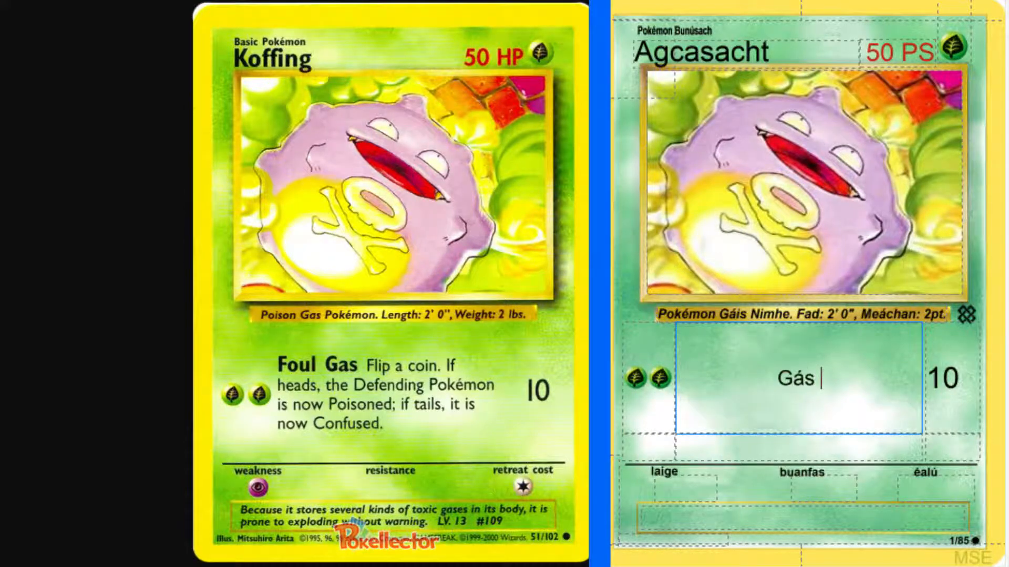
# Look up "foul" in the English-Irish dictionary and examine the translations for the nasty-smelling sense.
pyautogui.hotkey('alt', 'Tab')
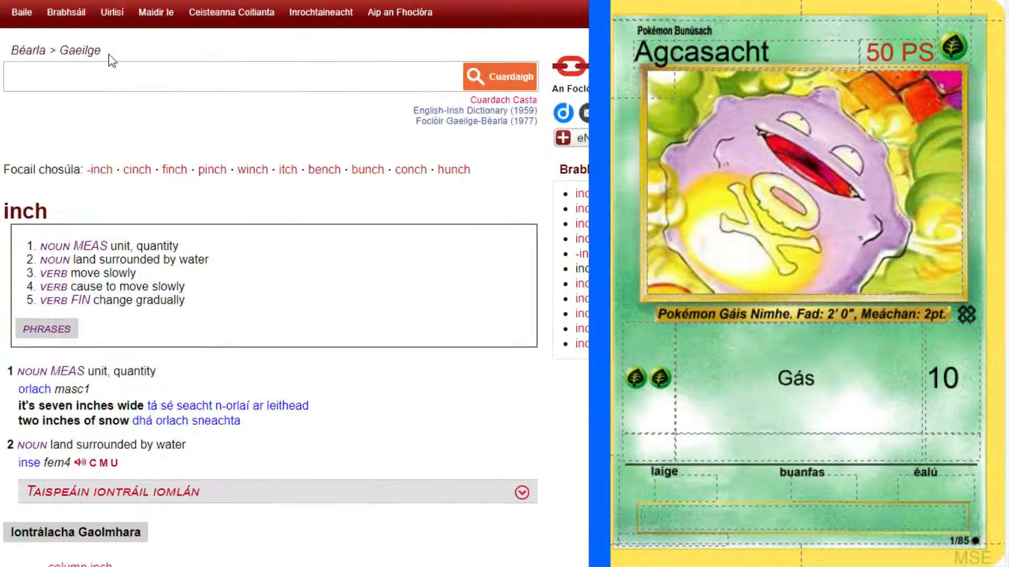
pyautogui.click(110, 70)
pyautogui.write('foul')
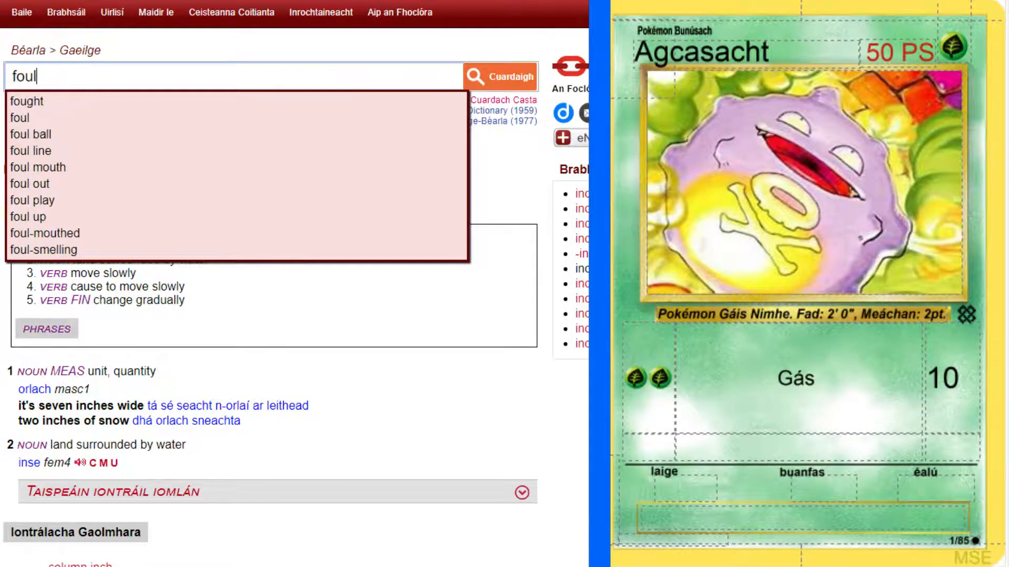
pyautogui.press('Return')
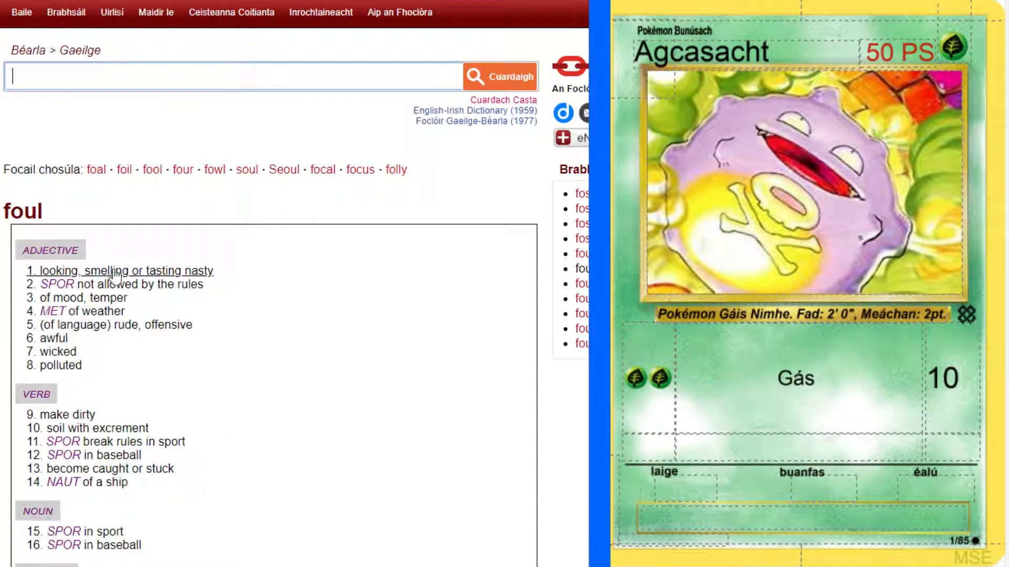
pyautogui.scroll(-5, 116, 276)
pyautogui.scroll(-7, 116, 276)
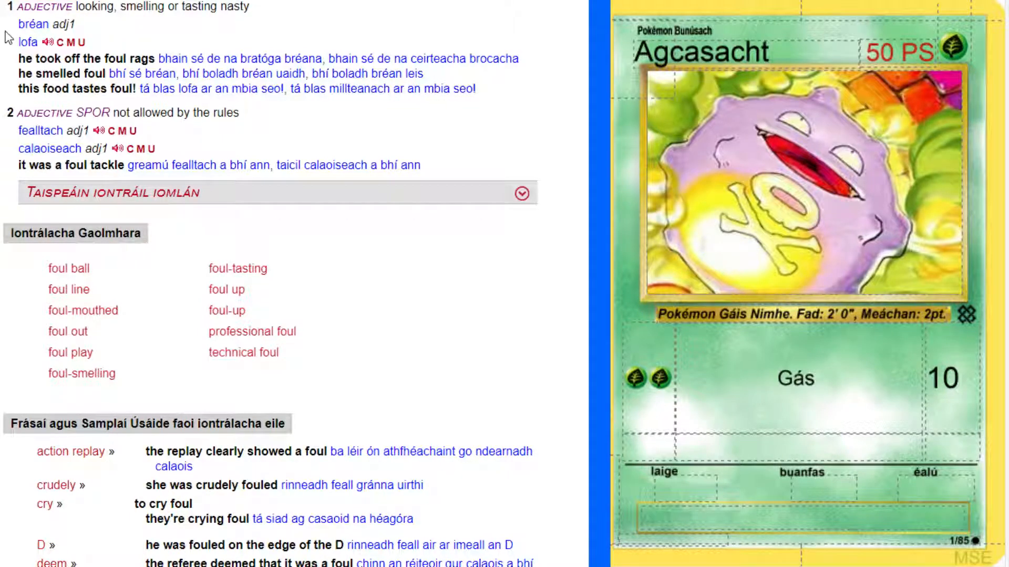
# Complete the attack's name as "Gás Bréan" and make it bold.
pyautogui.click(834, 387)
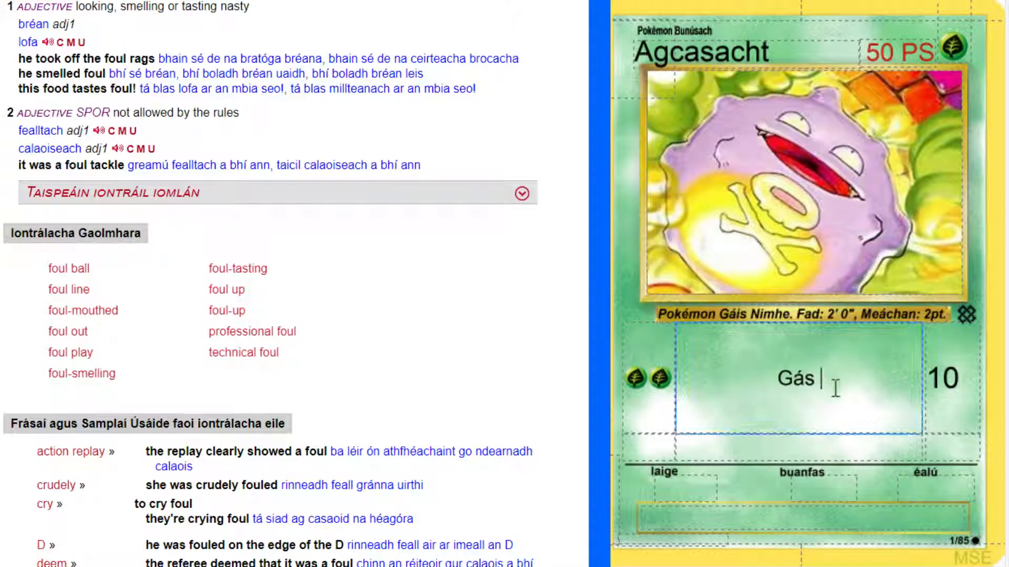
pyautogui.write('Bréan')
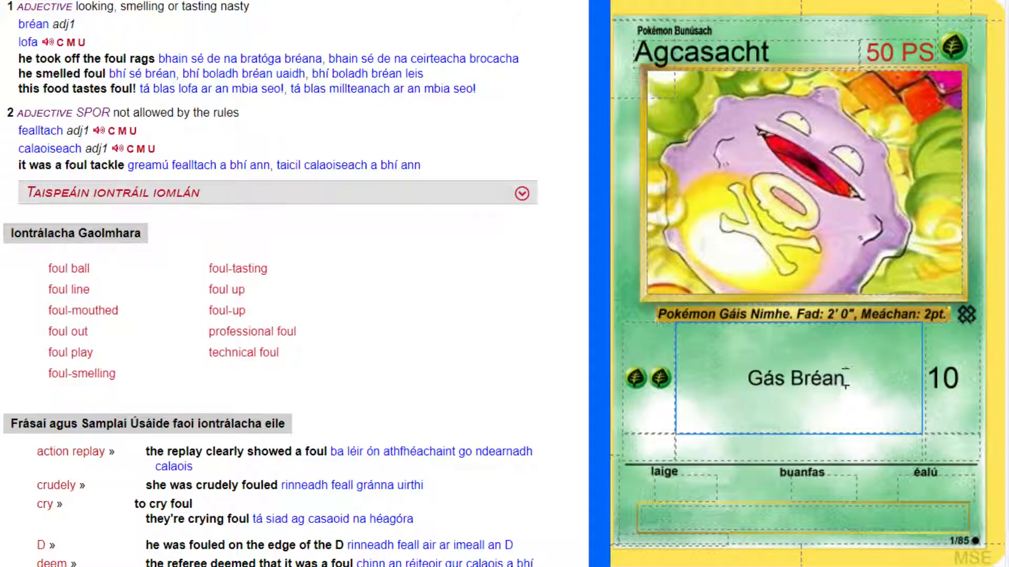
pyautogui.hotkey('ctrl', 'a')
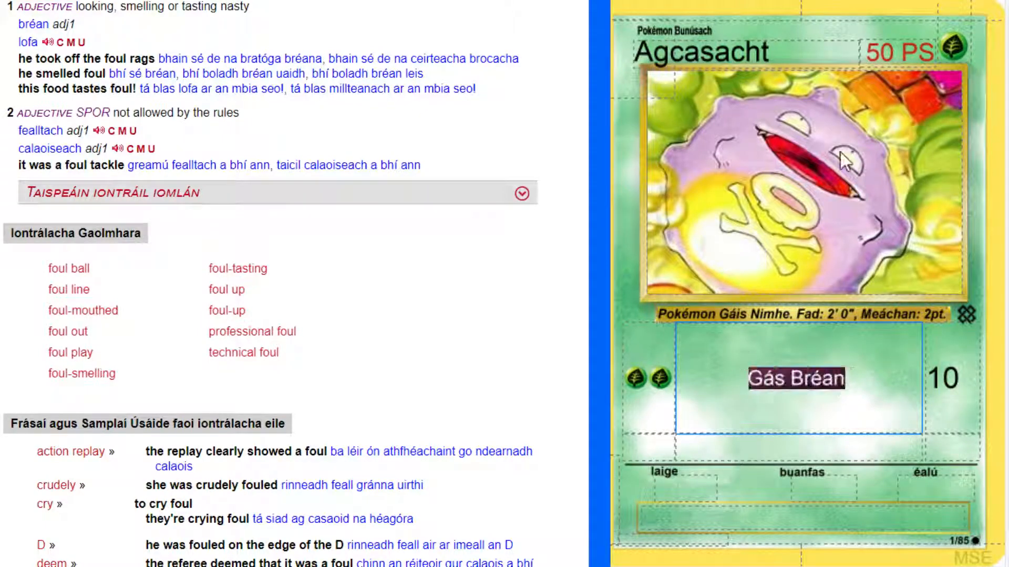
pyautogui.hotkey('ctrl', 'b')
pyautogui.press('End')
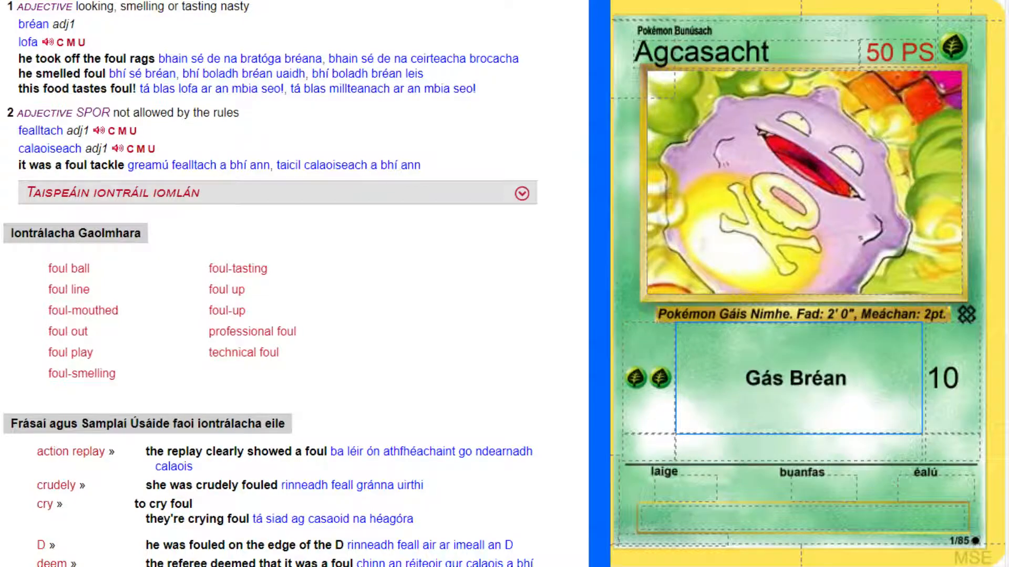
# Bring the original Koffing card back into view for reference and resume editing the attack text after its name.
pyautogui.click(547, 1)
pyautogui.click(542, 1)
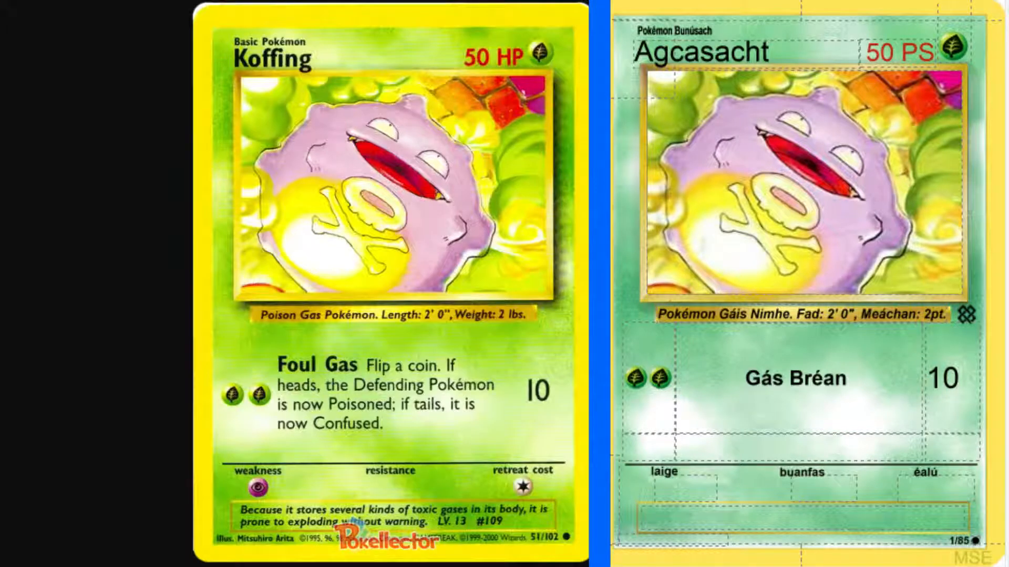
pyautogui.click(911, 405)
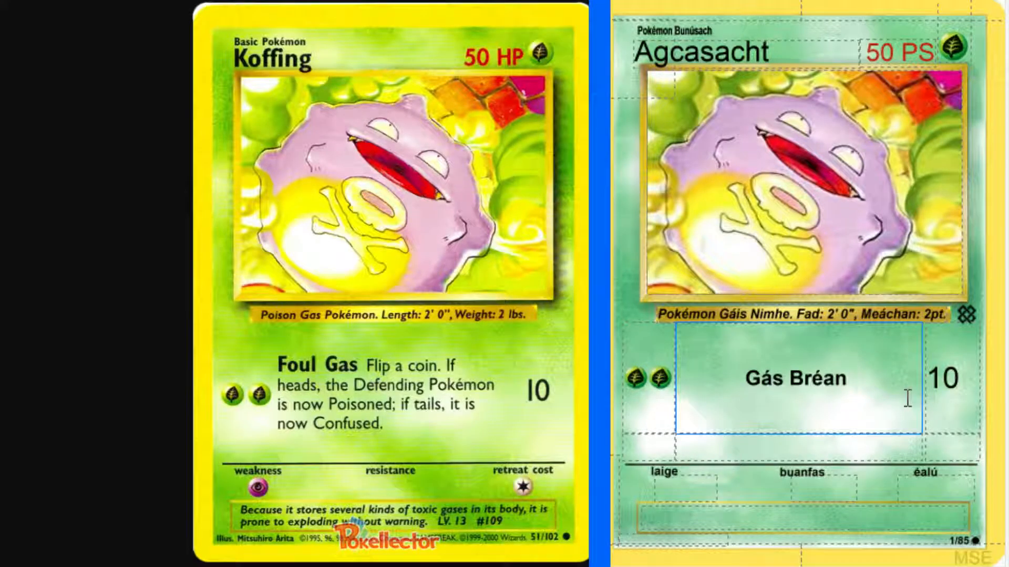
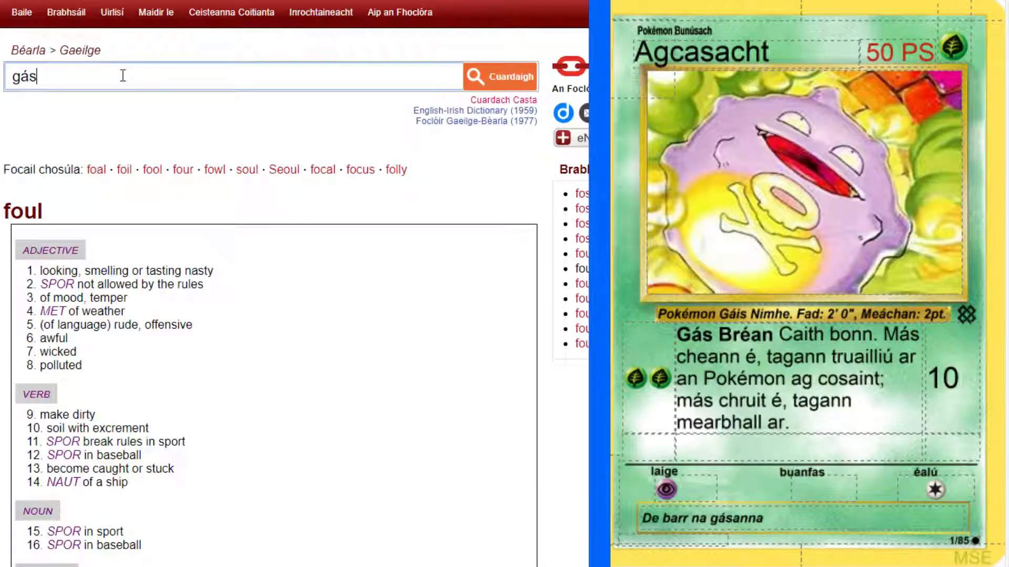
# Look up "gás" in the English-Irish dictionary and display its declension from the chemical substance sense of "gas".
pyautogui.press('Return')
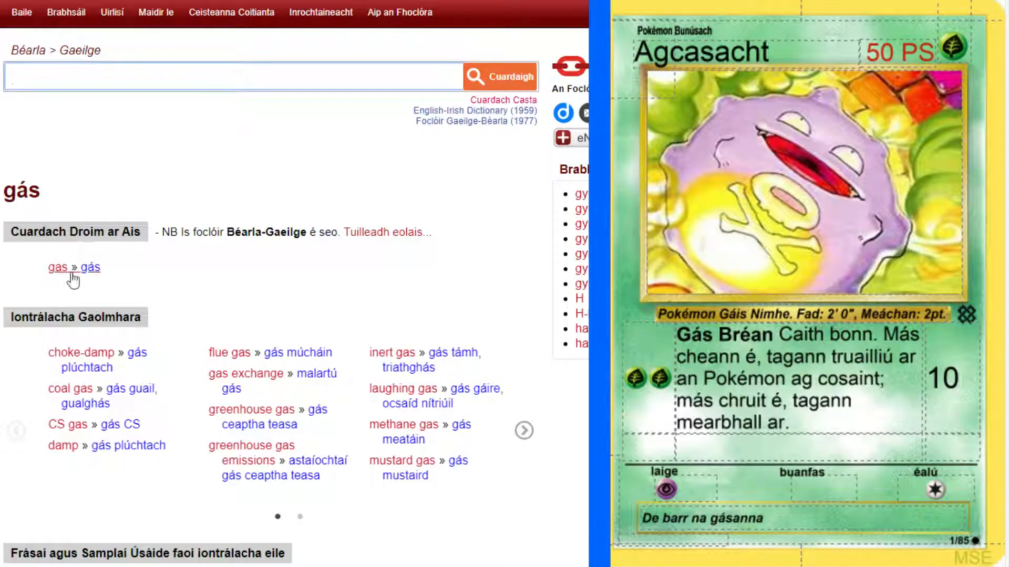
pyautogui.click(90, 269)
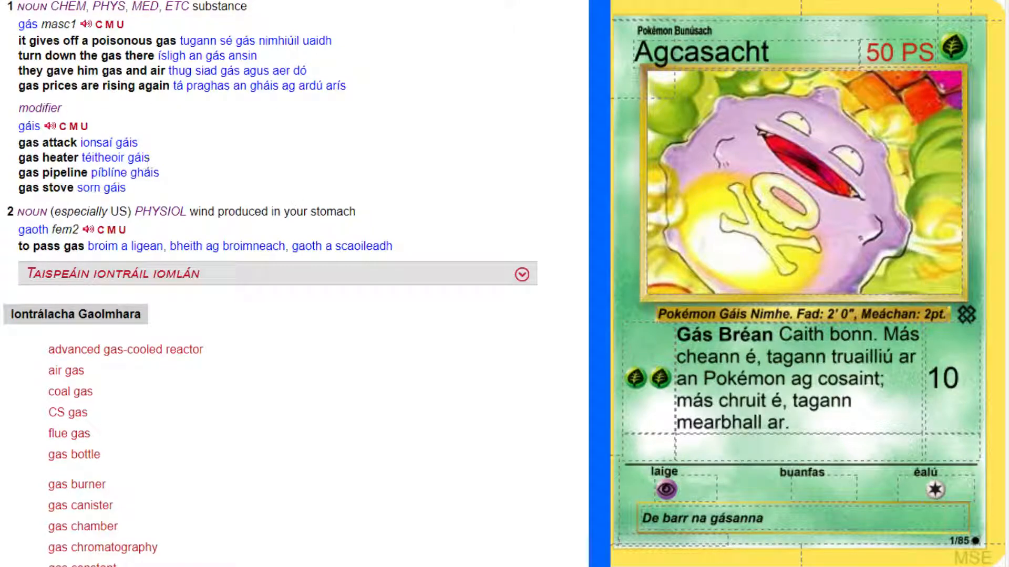
pyautogui.click(49, 26)
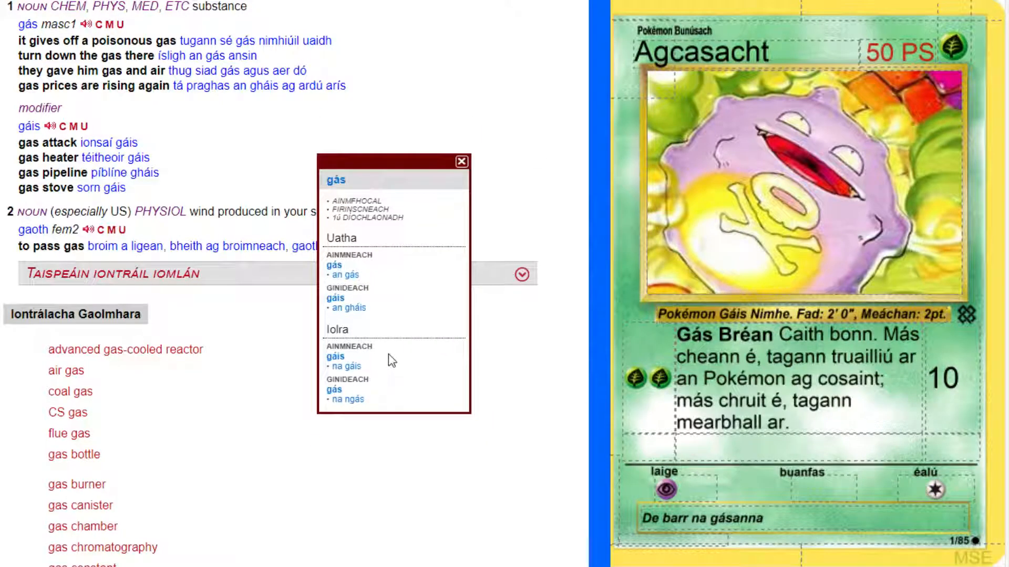
# Correct the plural in the card's flavour text to read "De barr na gáis" and bring the original Koffing card into view for reference.
pyautogui.click(784, 524)
pyautogui.press('BackSpace')
pyautogui.press('BackSpace')
pyautogui.press('BackSpace')
pyautogui.press('BackSpace')
pyautogui.press('BackSpace')
pyautogui.press('BackSpace')
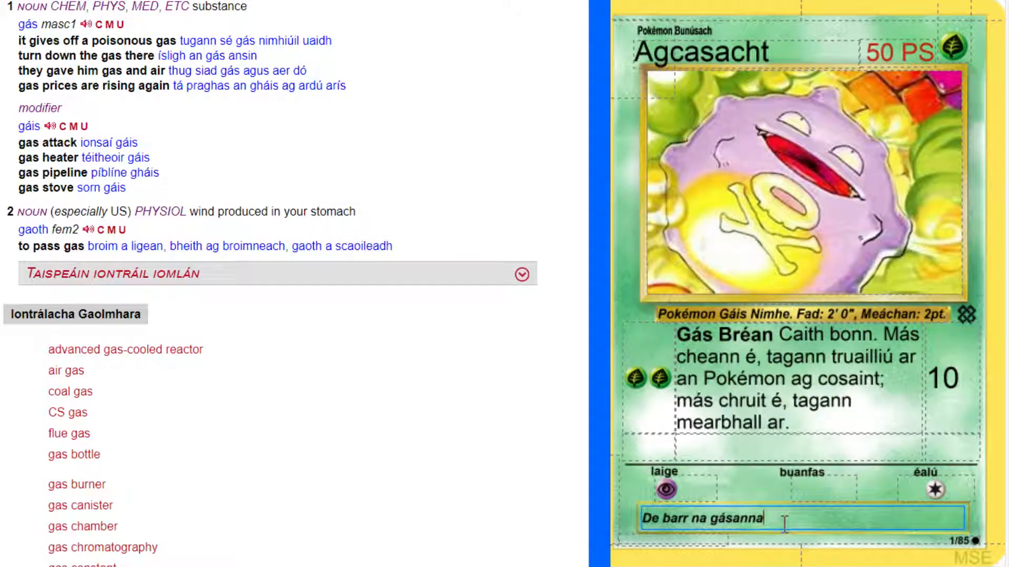
pyautogui.write('is')
pyautogui.hotkey('ctrl', 'Tab')
pyautogui.hotkey('ctrl', 'Tab')
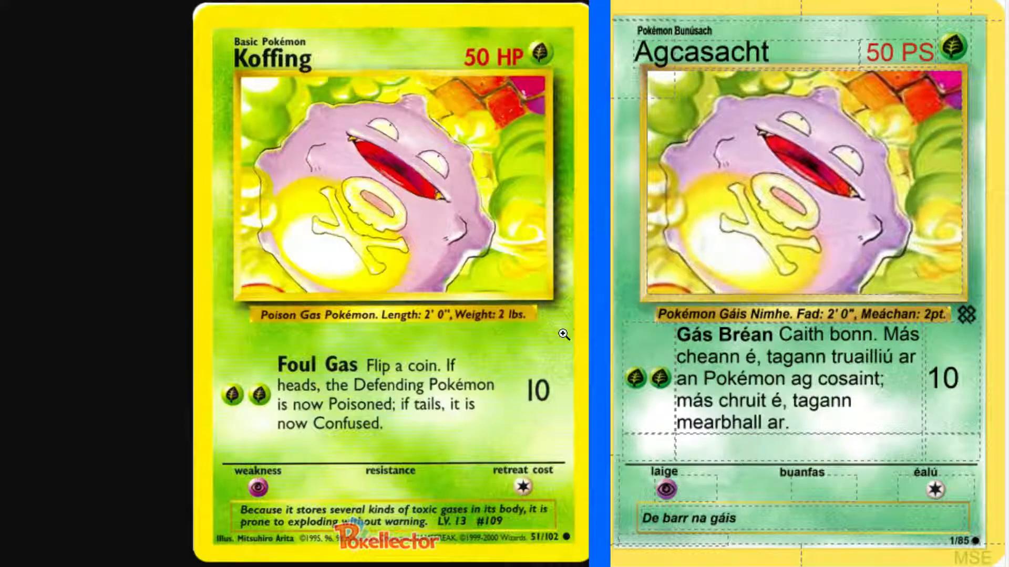
pyautogui.click(770, 519)
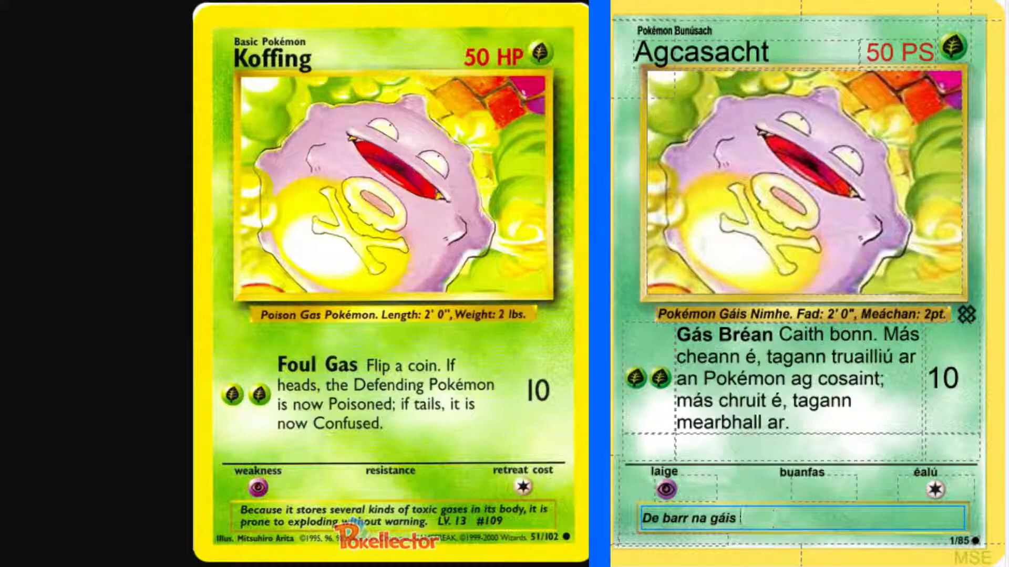
# Look up "toxic" in the English-Irish dictionary and examine its translations and usage examples.
pyautogui.click(26, 1)
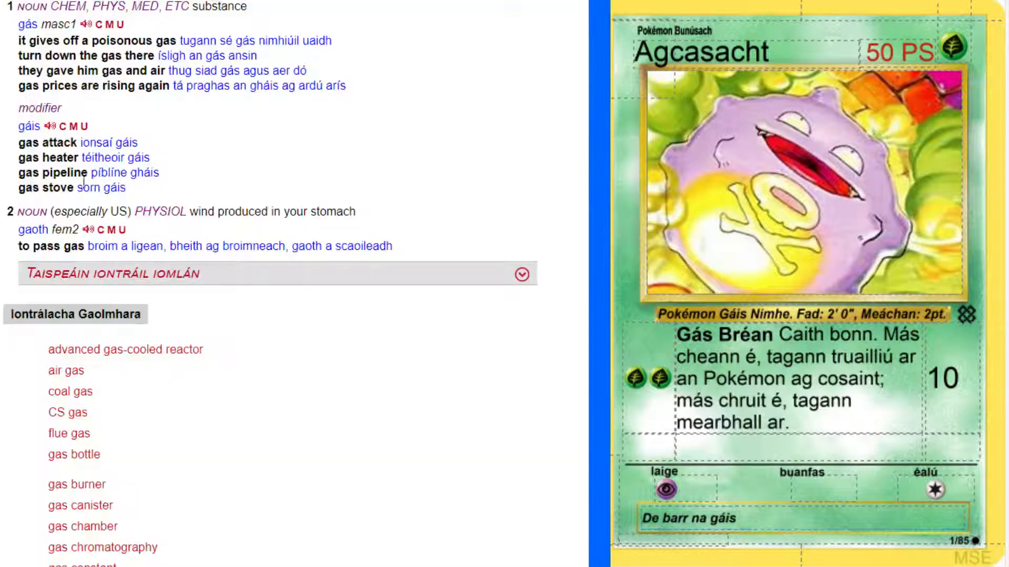
pyautogui.scroll(7, 196, 243)
pyautogui.click(146, 76)
pyautogui.write('toxic')
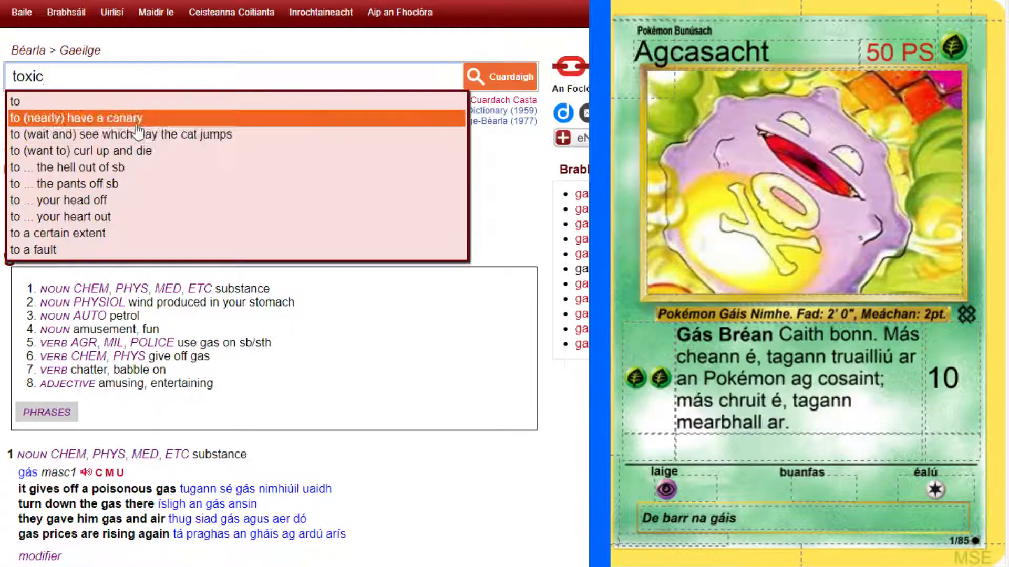
pyautogui.press('Return')
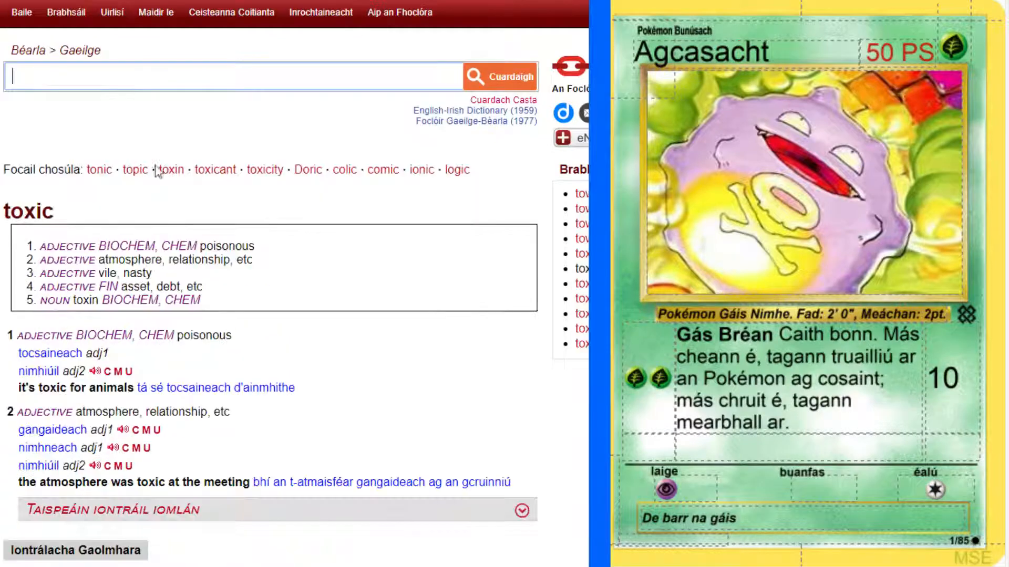
pyautogui.scroll(-1, 135, 153)
pyautogui.scroll(-1, 296, 279)
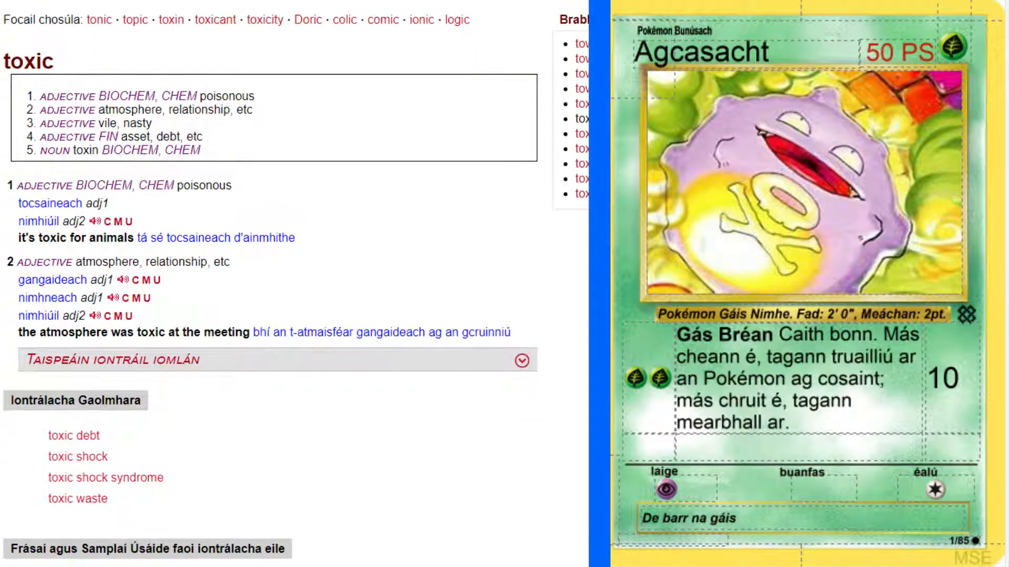
pyautogui.scroll(-3, 296, 279)
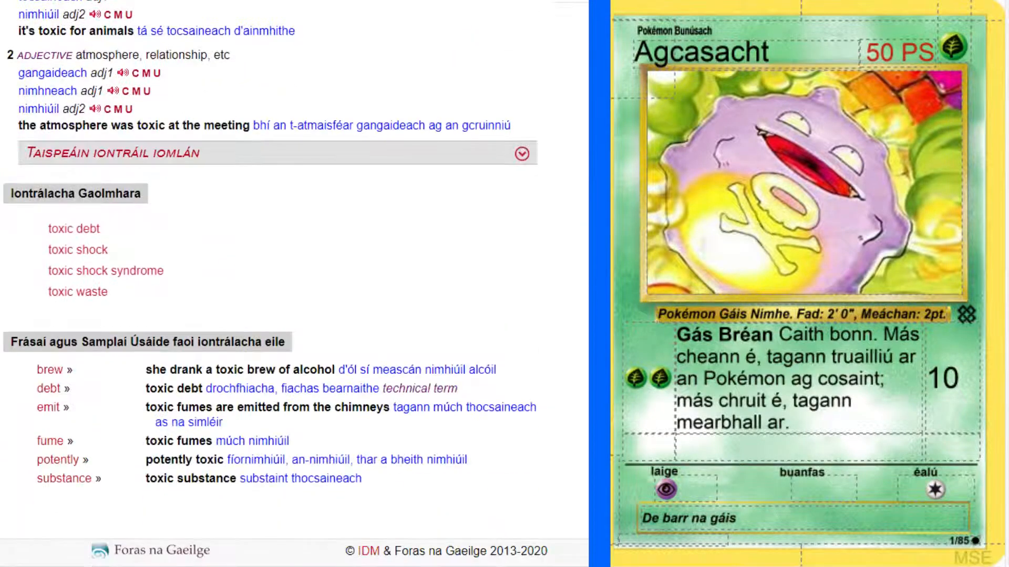
# Look up "volatile" in the English-Irish dictionary and show the translation for the chemical substance sense.
pyautogui.scroll(5, 112, 102)
pyautogui.write('volatile')
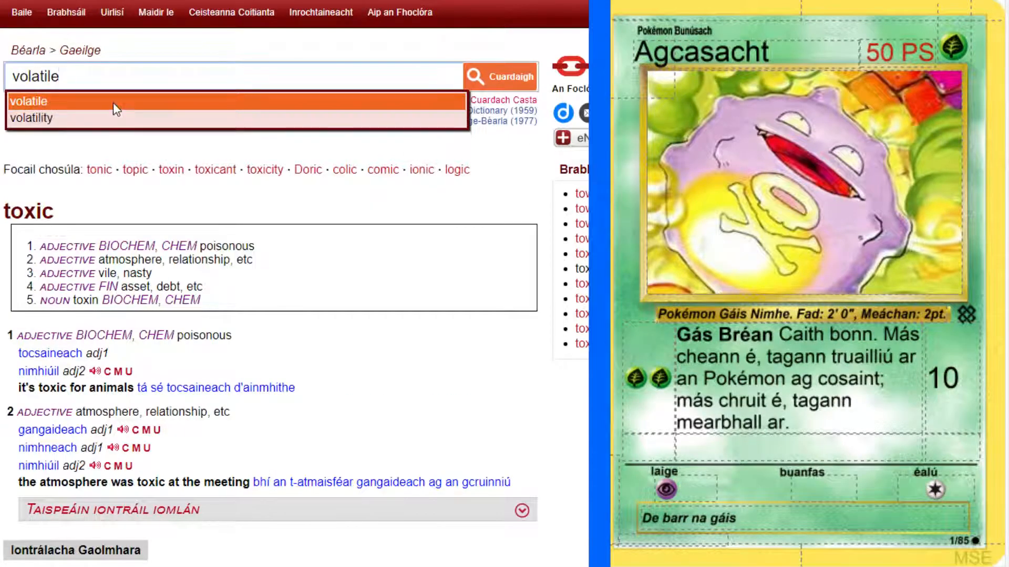
pyautogui.click(112, 103)
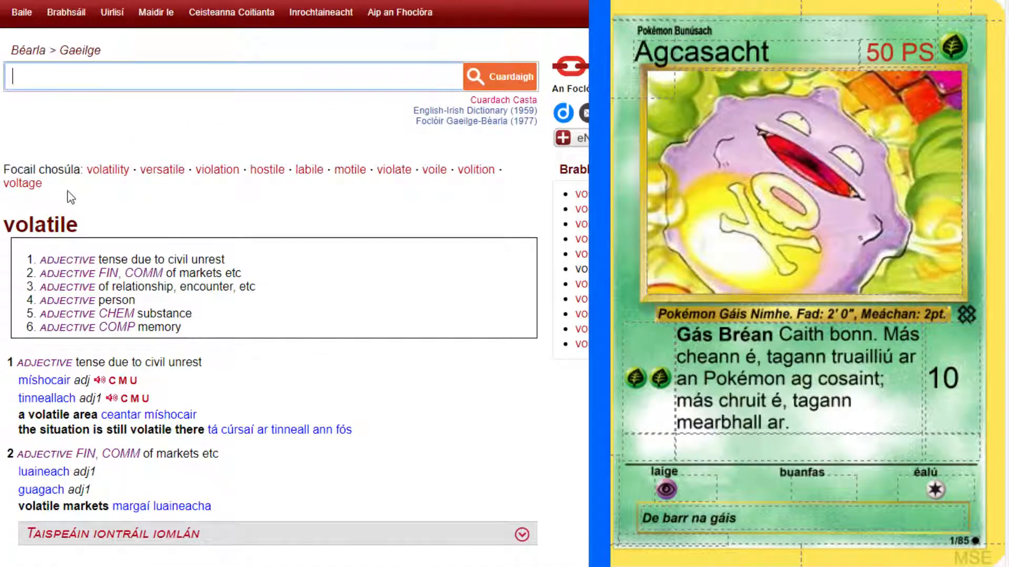
pyautogui.click(109, 314)
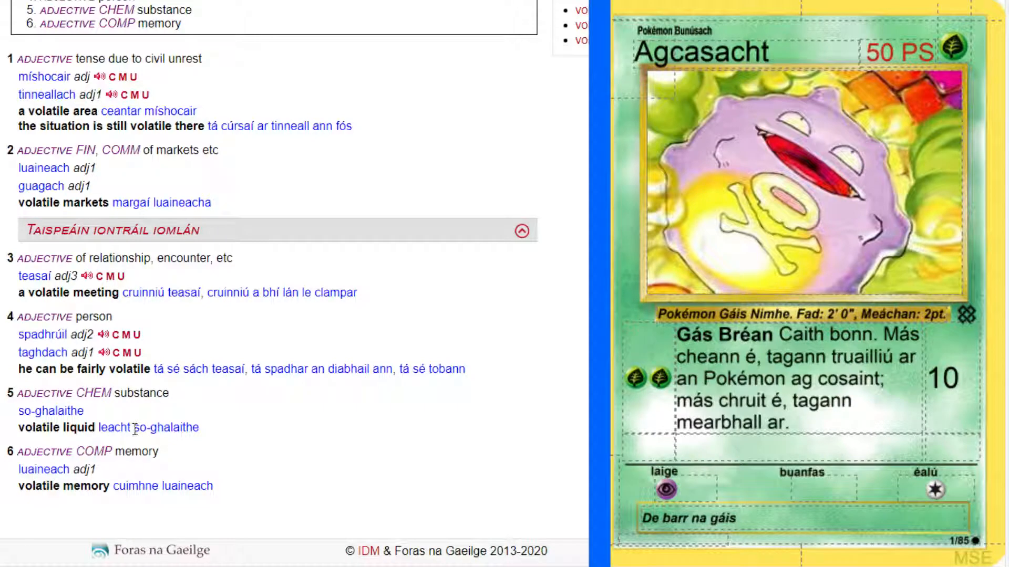
# Copy "so-ghalaithe" from the dictionary into the flavour text after "gáis" and consult the original Koffing card again.
pyautogui.moveTo(134, 429); pyautogui.dragTo(222, 434)
pyautogui.hotkey('ctrl', 'c')
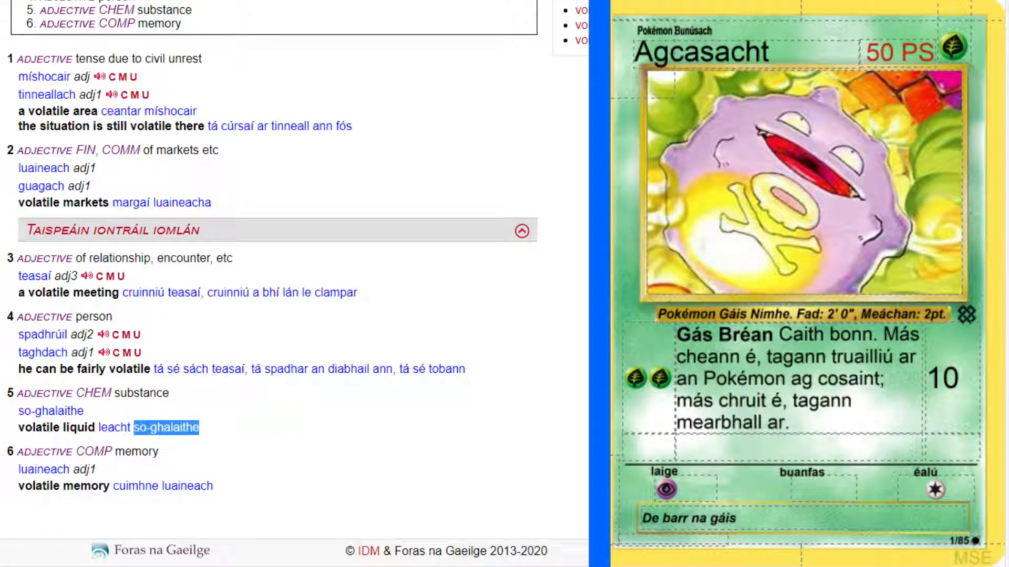
pyautogui.click(779, 522)
pyautogui.hotkey('ctrl', 'v')
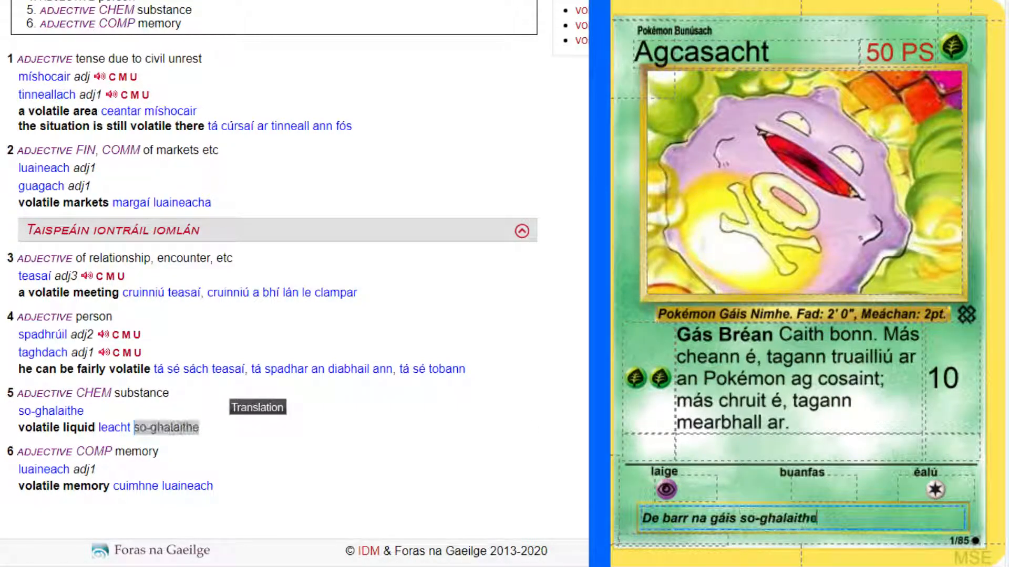
pyautogui.hotkey('alt', 'Tab')
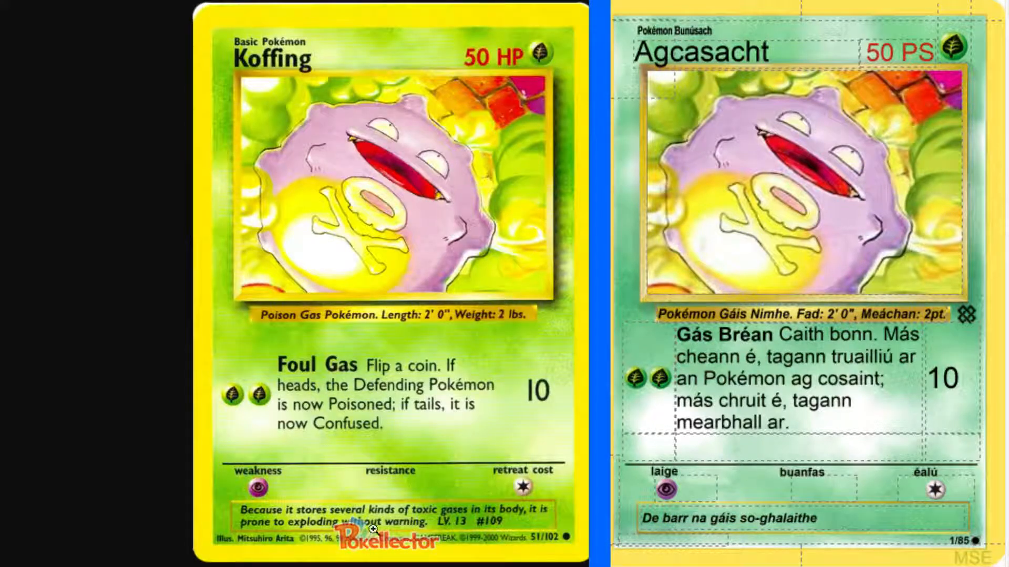
pyautogui.click(837, 521)
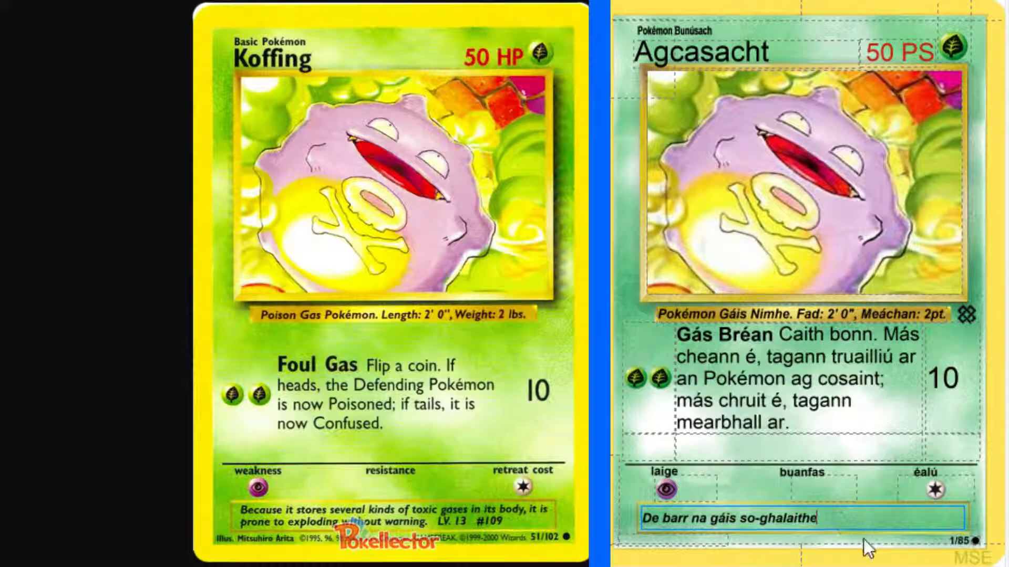
# Look up "store" in the English-Irish dictionary and show the verb sense meaning collect or stock.
pyautogui.hotkey('alt', 'Tab')
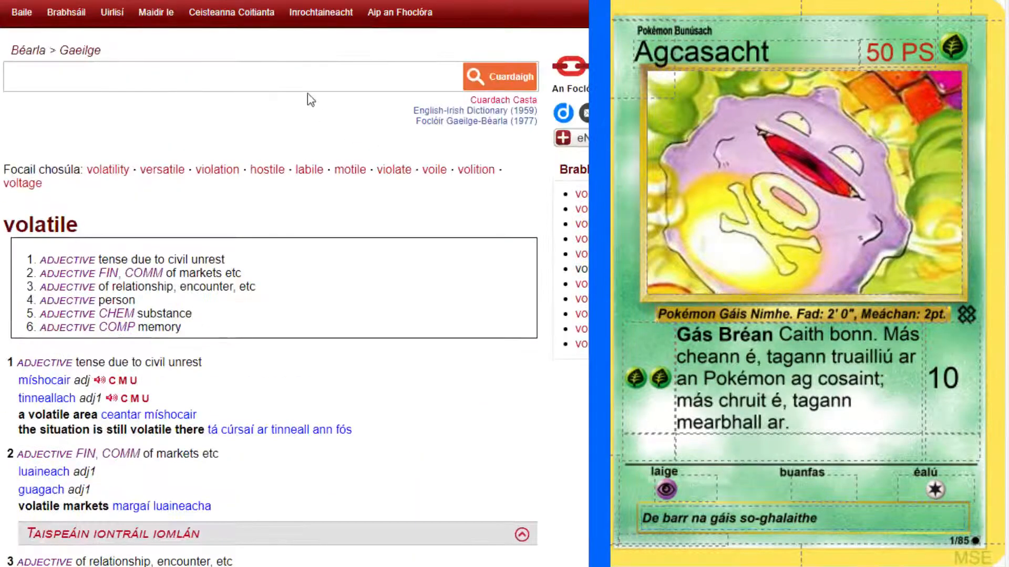
pyautogui.write('store')
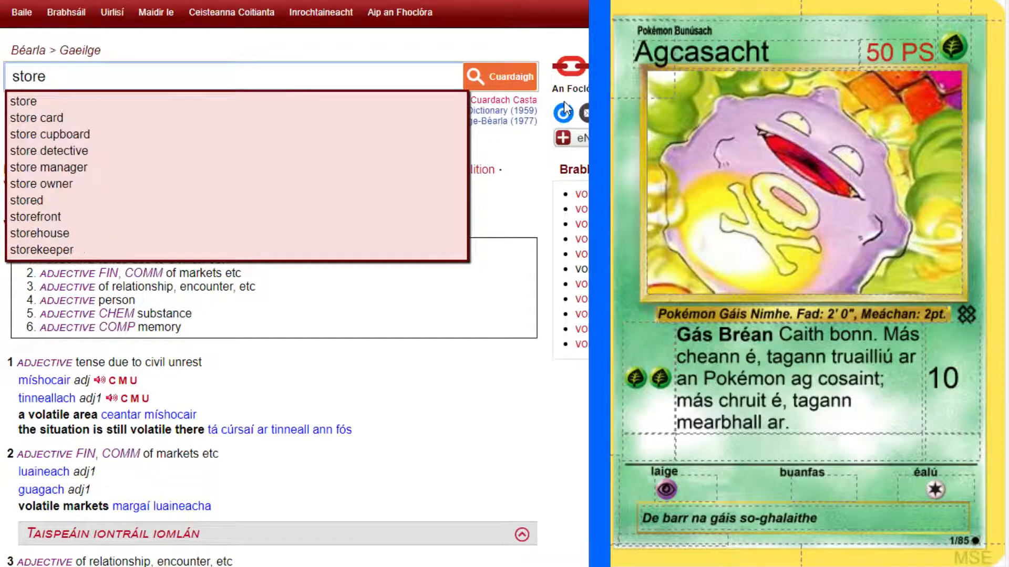
pyautogui.press('Return')
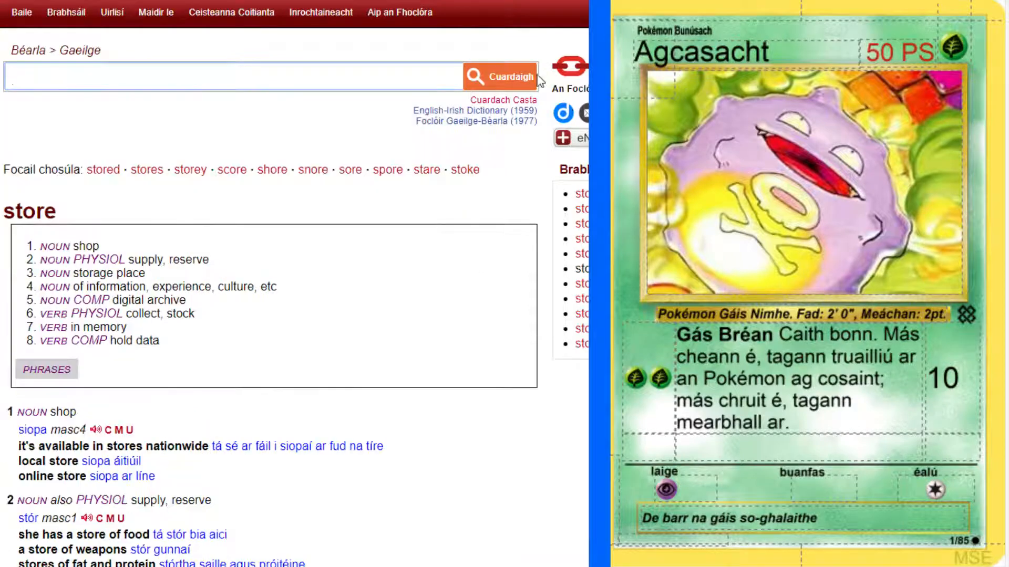
pyautogui.scroll(-4, 348, 360)
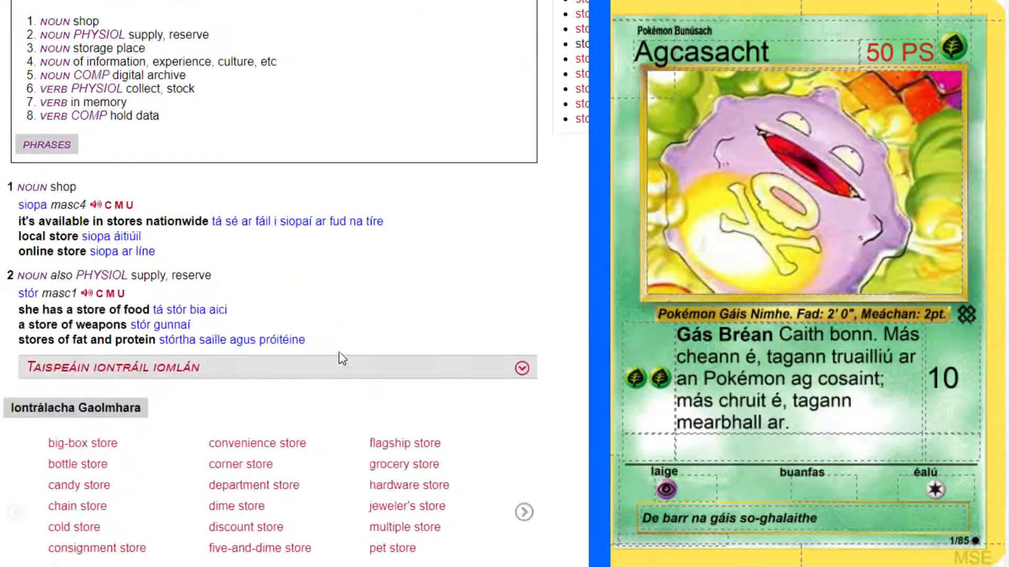
pyautogui.click(114, 89)
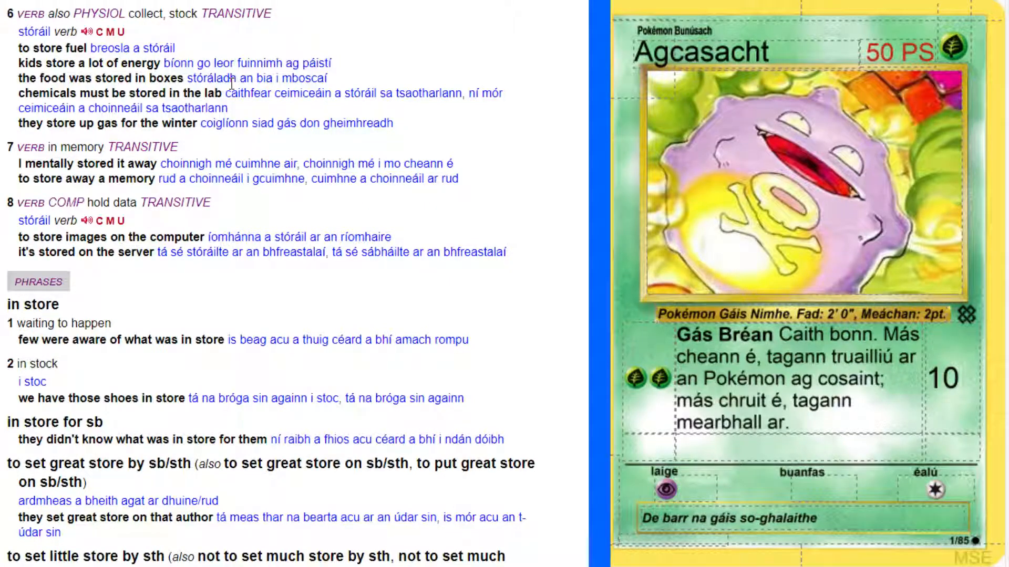
# Look up "accumulate" in the English-Irish dictionary and examine the verb translations.
pyautogui.scroll(12, 229, 83)
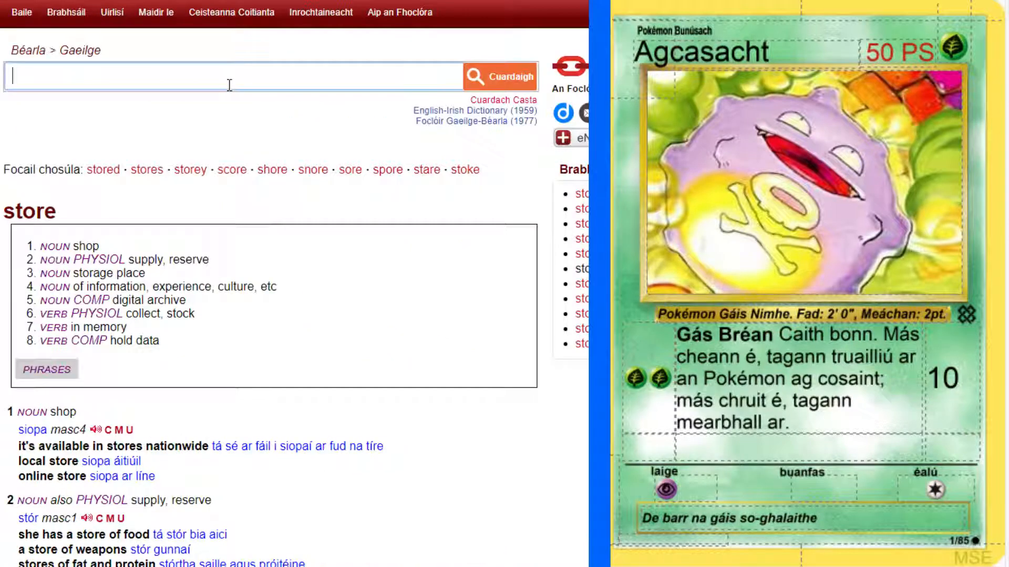
pyautogui.write('accumulate')
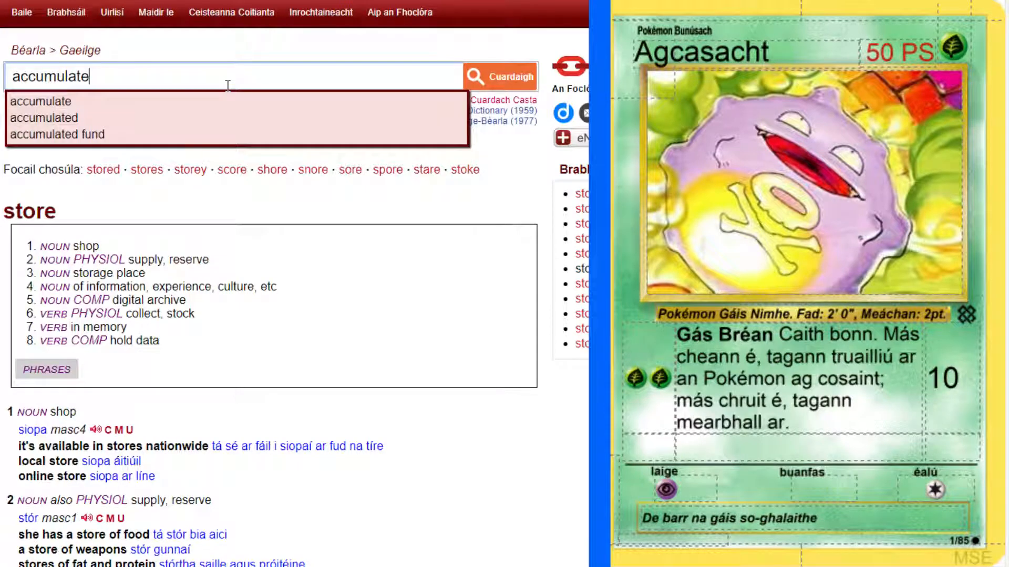
pyautogui.press('Return')
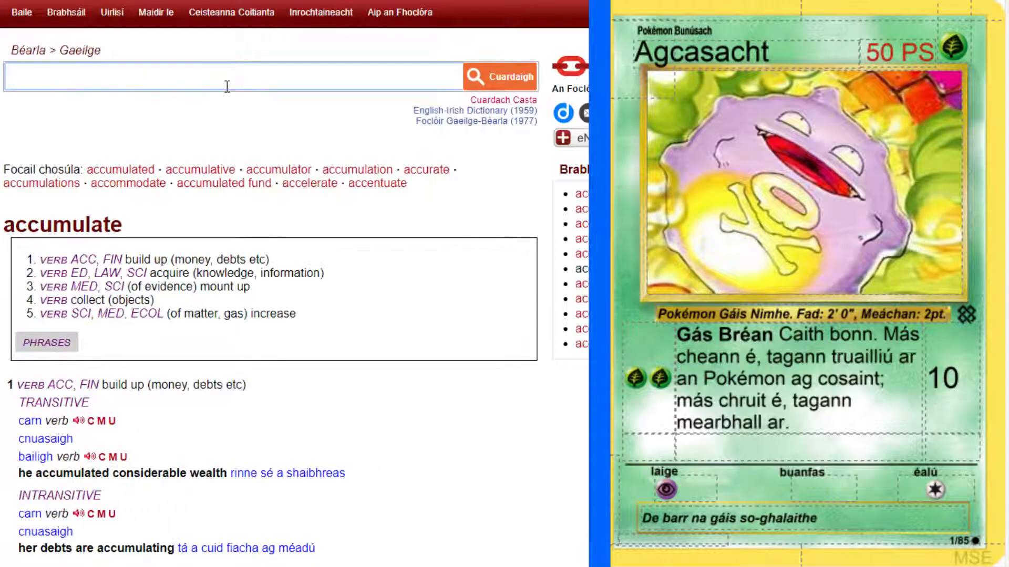
pyautogui.scroll(-7, 282, 357)
pyautogui.scroll(3, 259, 334)
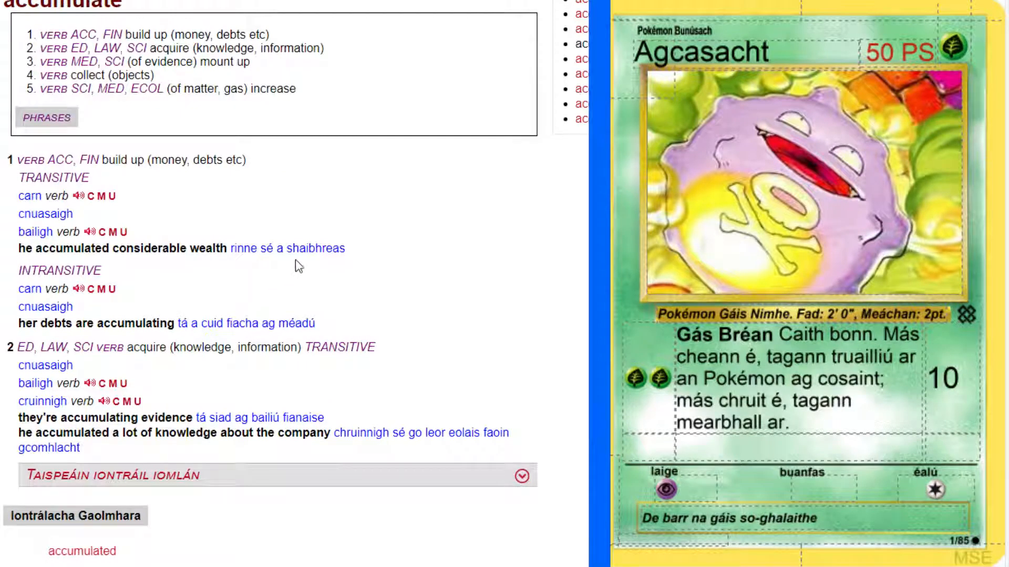
# Look up "save" in the English-Irish dictionary and show the verb sense meaning keep for later.
pyautogui.scroll(4, 296, 260)
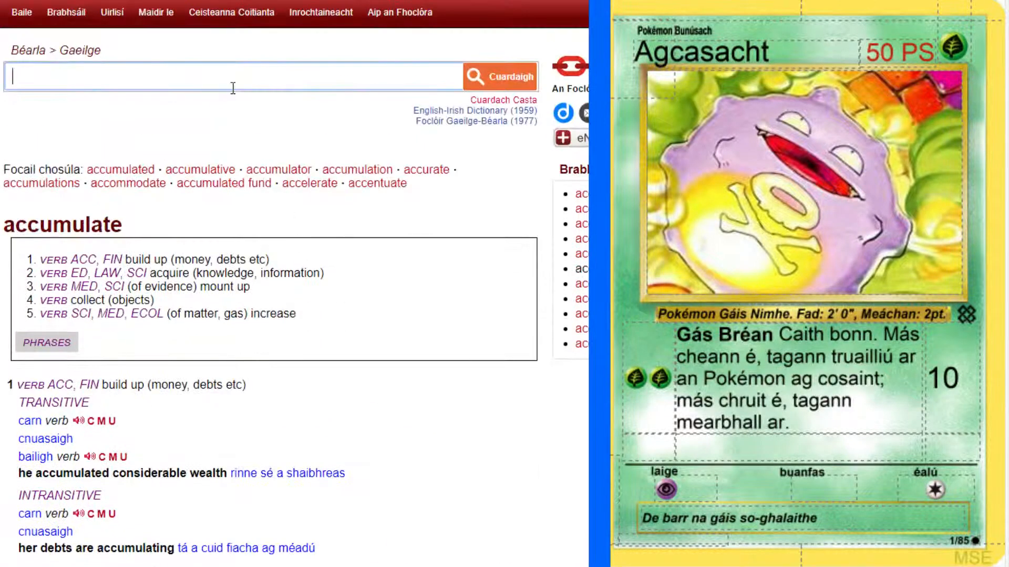
pyautogui.write('save')
pyautogui.press('Return')
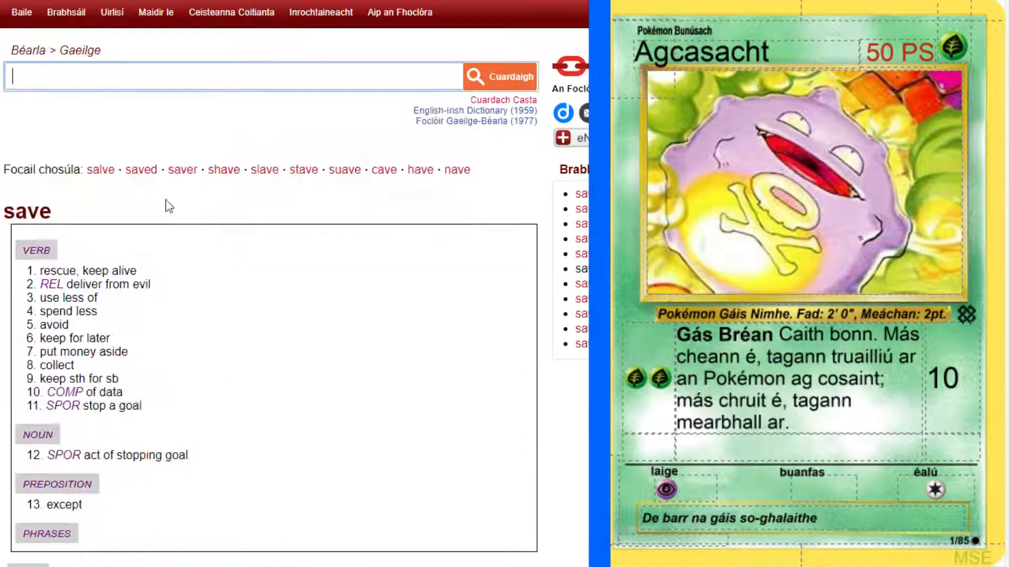
pyautogui.scroll(-3, 338, 189)
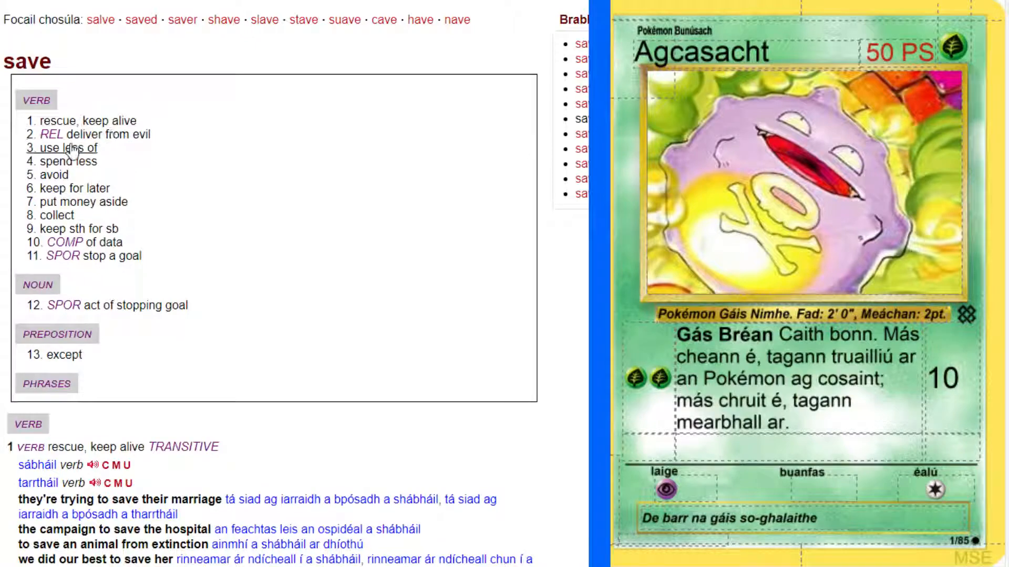
pyautogui.click(67, 188)
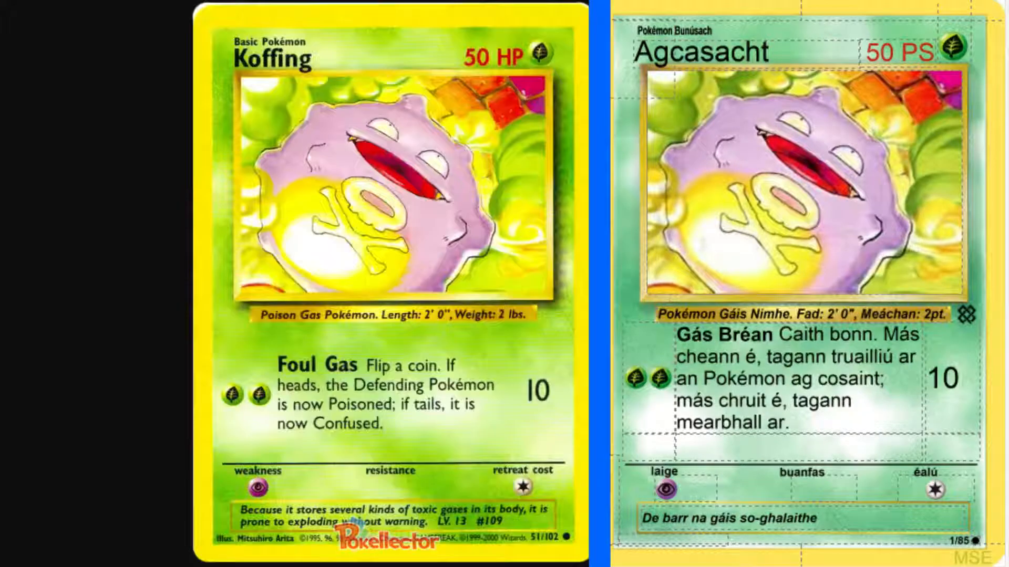
# Continue the flavour text after "so-ghalaithe" with "a choinníonn sé ina chorp,".
pyautogui.click(876, 519)
pyautogui.write('coinníonn sé ina chorp')
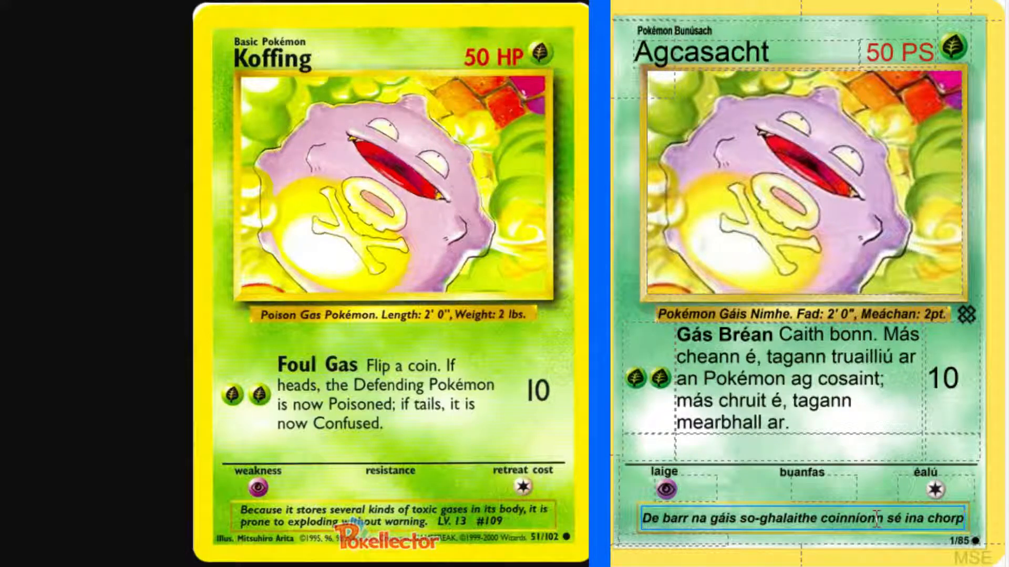
pyautogui.click(818, 519)
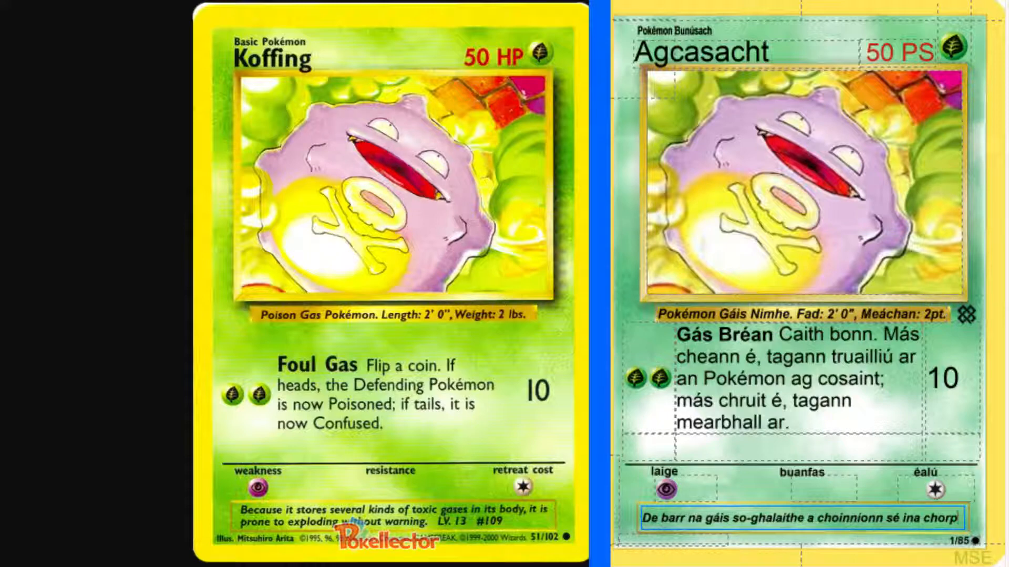
pyautogui.write(',')
# Look up "prone to" in the English-Irish dictionary to find example phrases with translations.
pyautogui.click(106, 1)
pyautogui.scroll(10, 107, 98)
pyautogui.scroll(5, 106, 98)
pyautogui.click(131, 81)
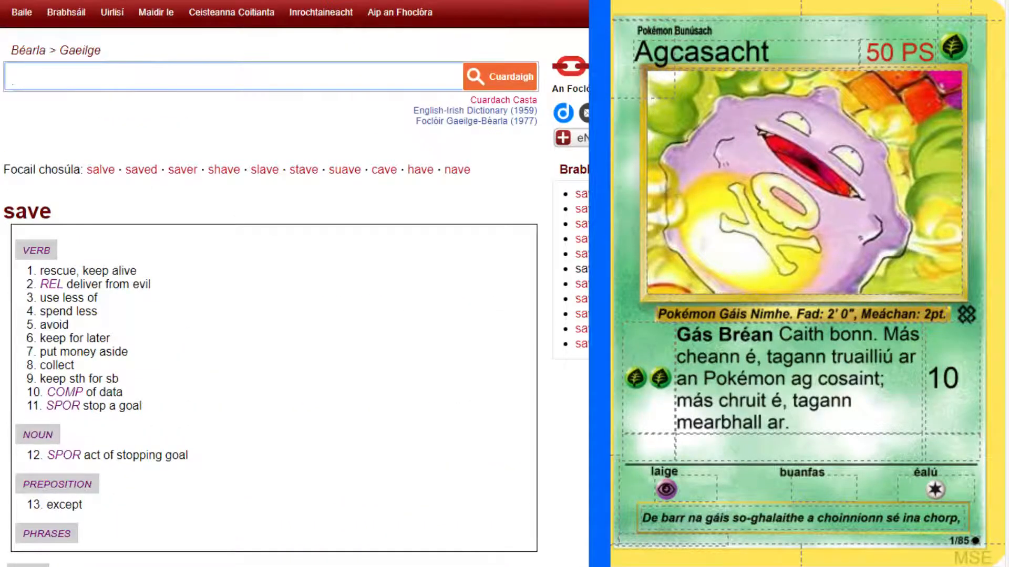
pyautogui.write('prone to')
pyautogui.press('Return')
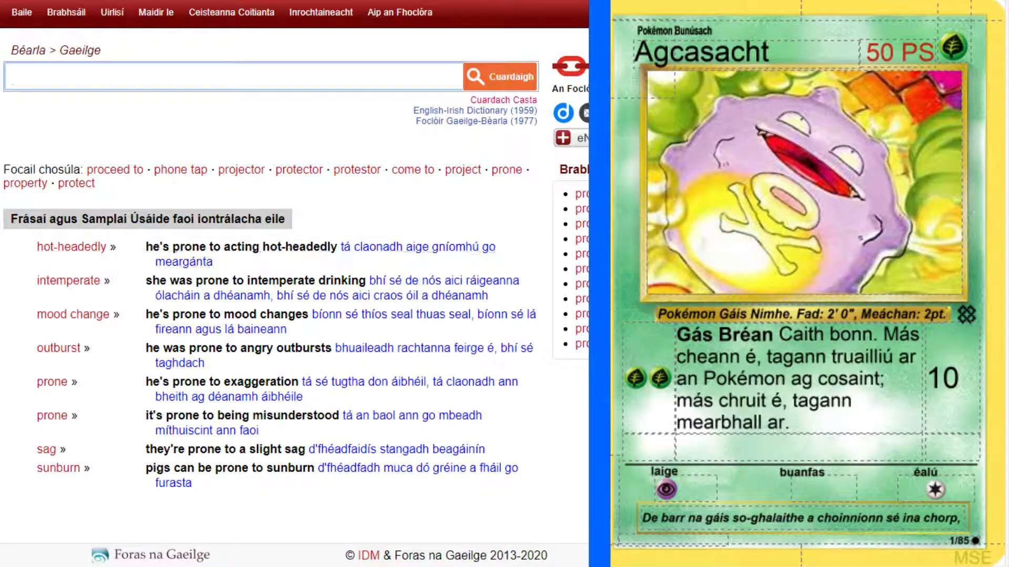
# Continue the Agcasacht card's flavour text after "ina chorp," with "tá nós aige phléisc".
pyautogui.click(960, 518)
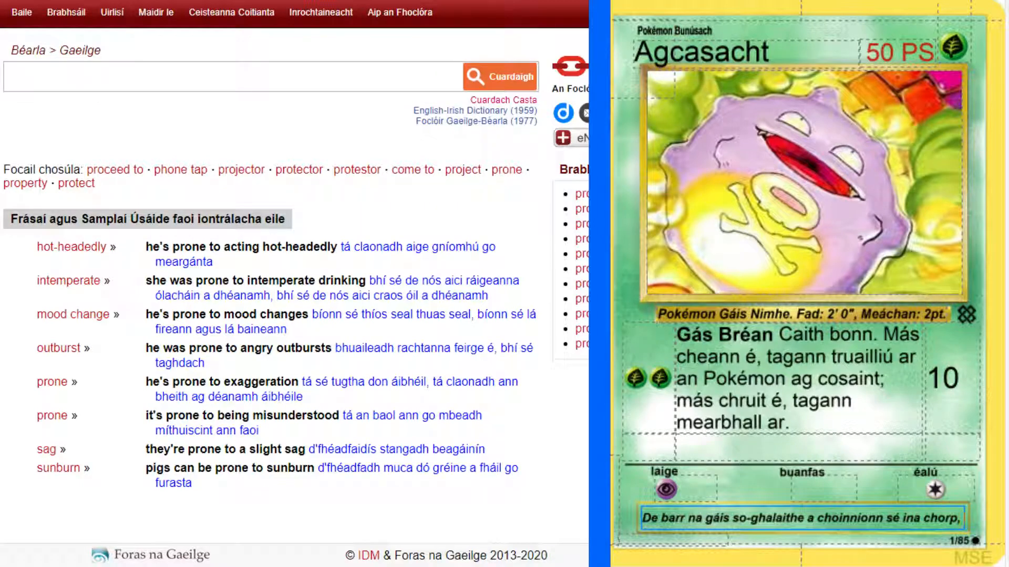
pyautogui.write('t')
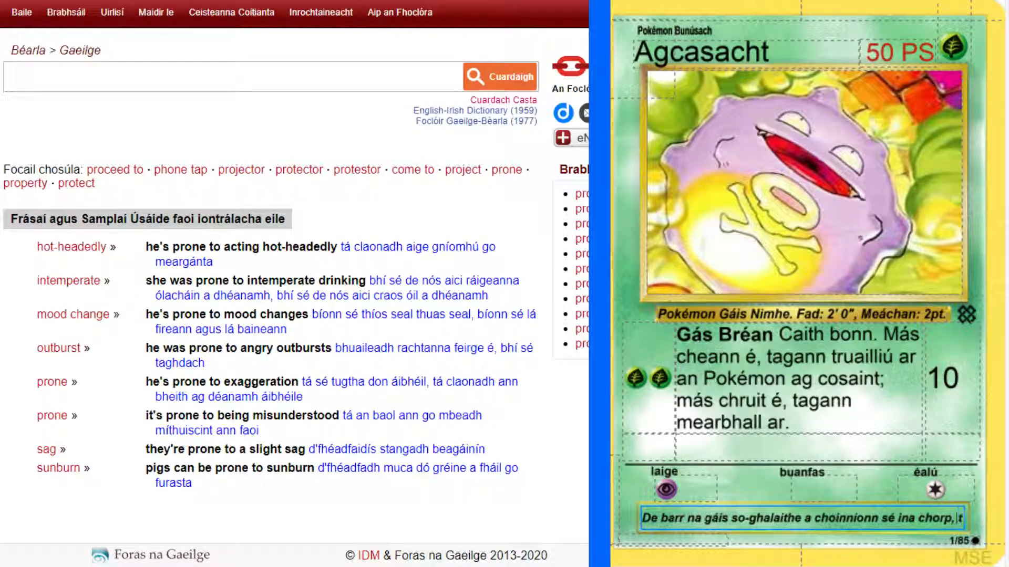
pyautogui.write('á nós')
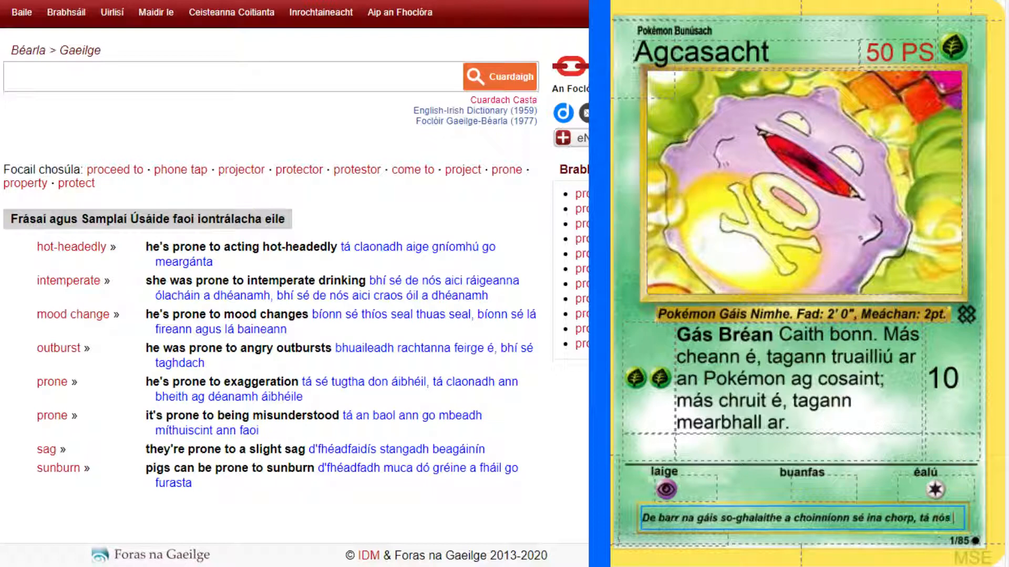
pyautogui.write(' aige')
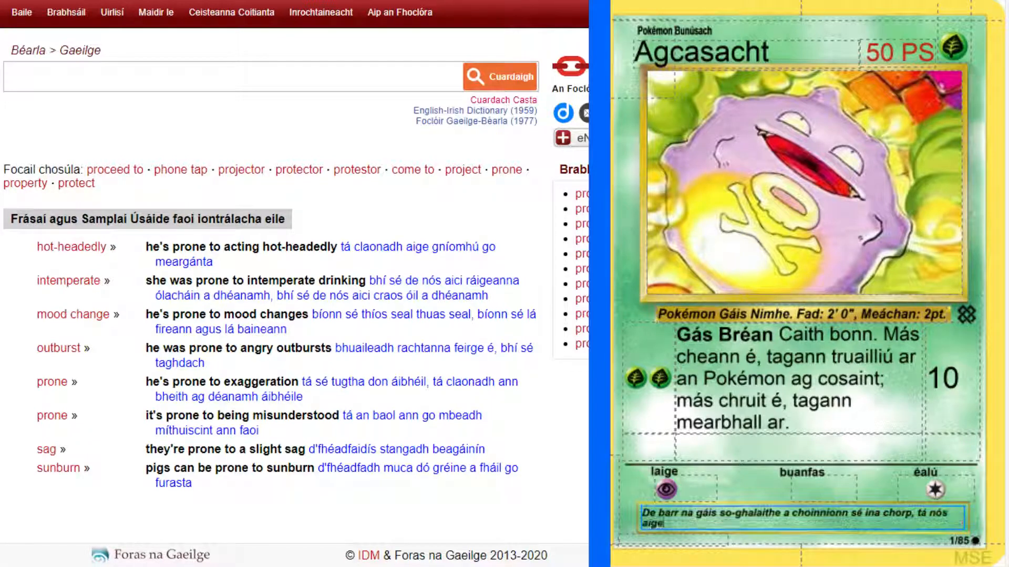
pyautogui.write(' phléisc')
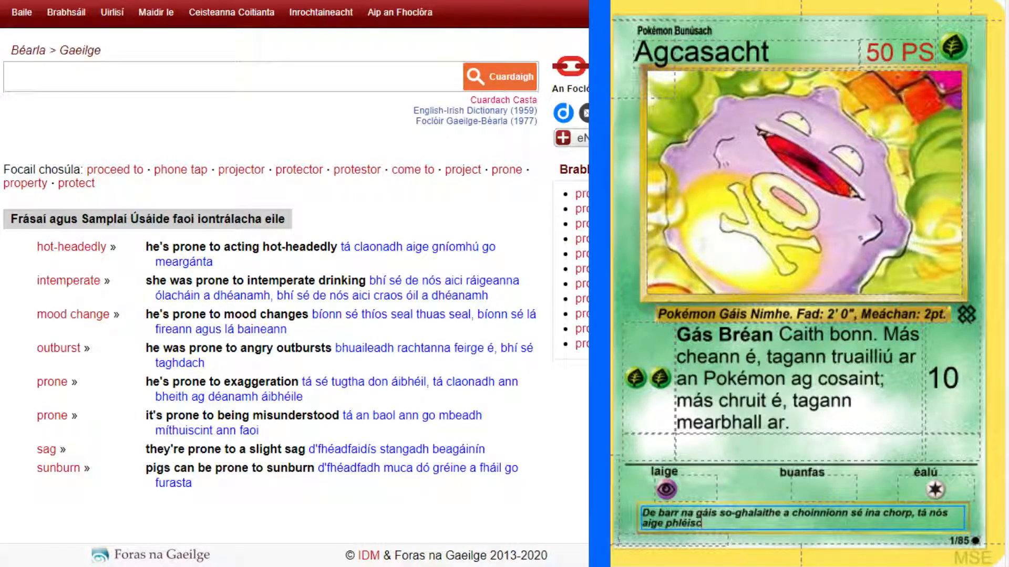
pyautogui.write('e')
pyautogui.press('BackSpace')
# Look up "burst" in the English-Irish dictionary and view the grammatical forms of the verb "pléasc".
pyautogui.click(122, 67)
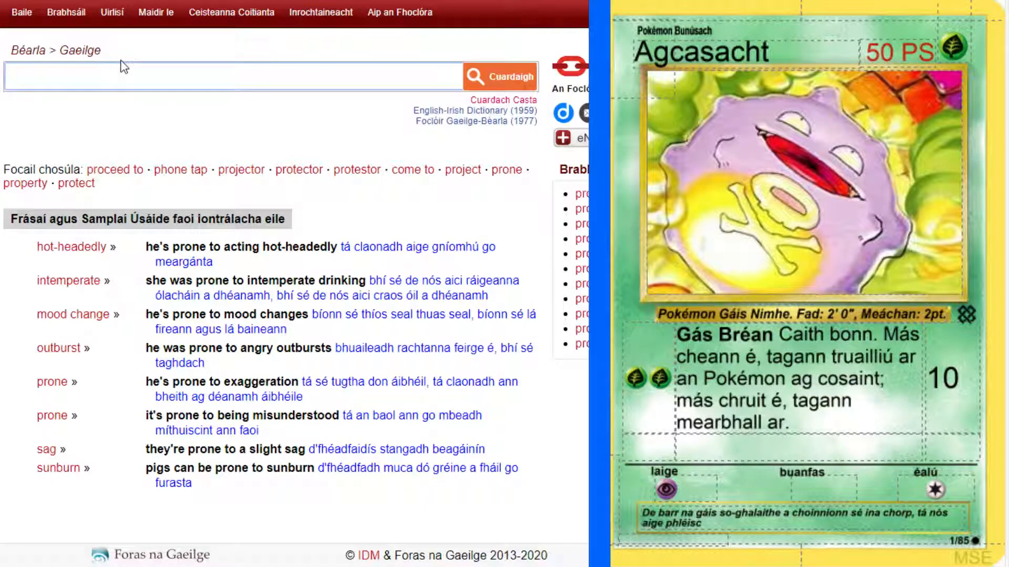
pyautogui.write('burst')
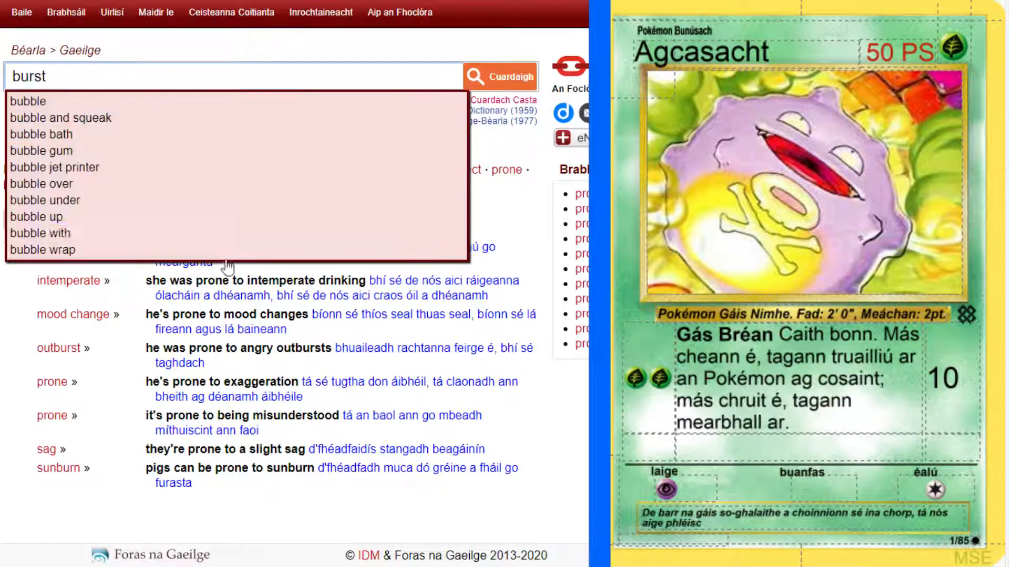
pyautogui.press('Return')
pyautogui.click(163, 274)
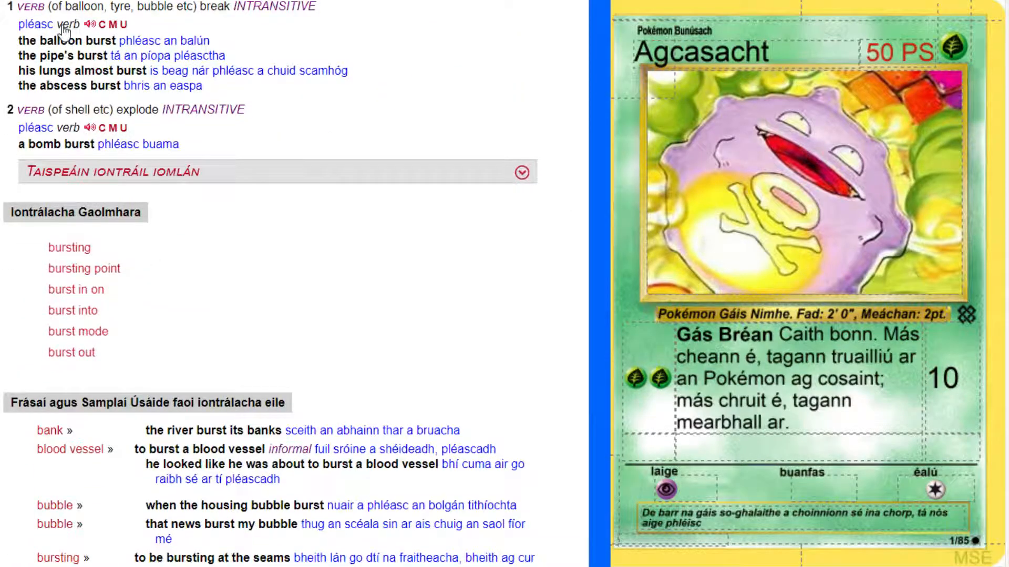
pyautogui.click(63, 26)
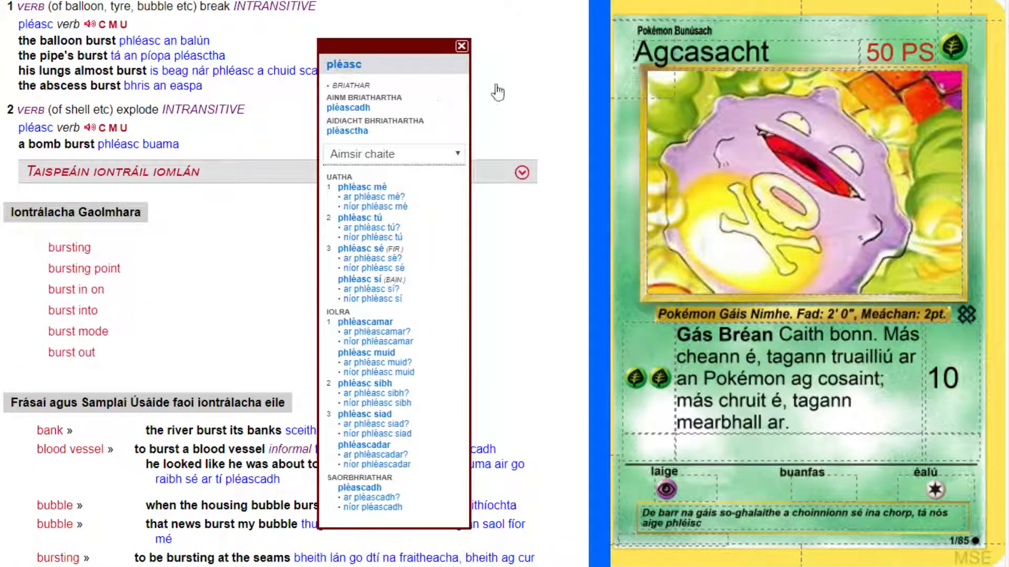
pyautogui.click(463, 48)
# Correct the last word of the flavour text to "phléascadh" and start the following word with "g".
pyautogui.click(847, 537)
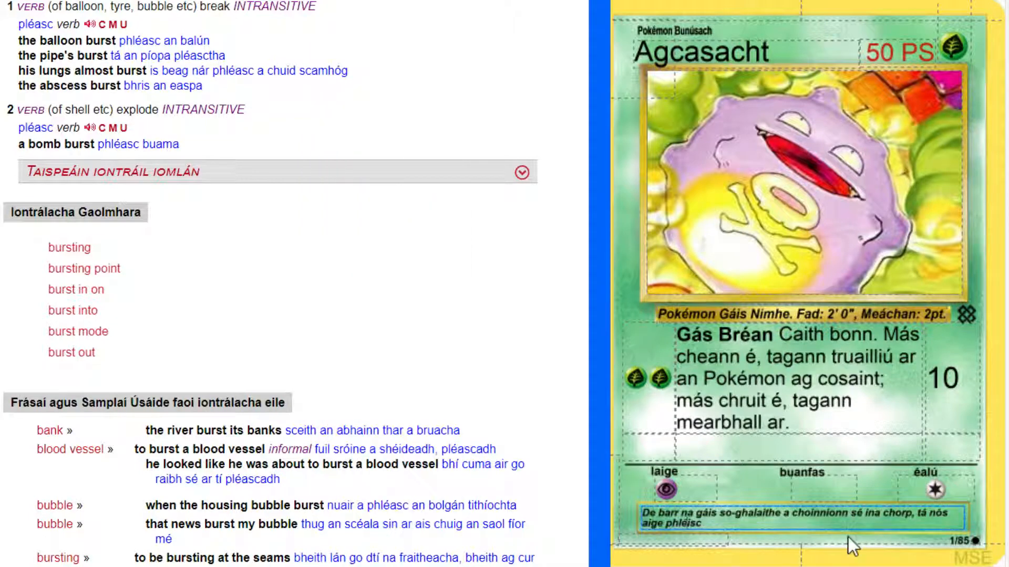
pyautogui.press('BackSpace')
pyautogui.write('a')
pyautogui.press('Right')
pyautogui.press('Right')
pyautogui.write('adh')
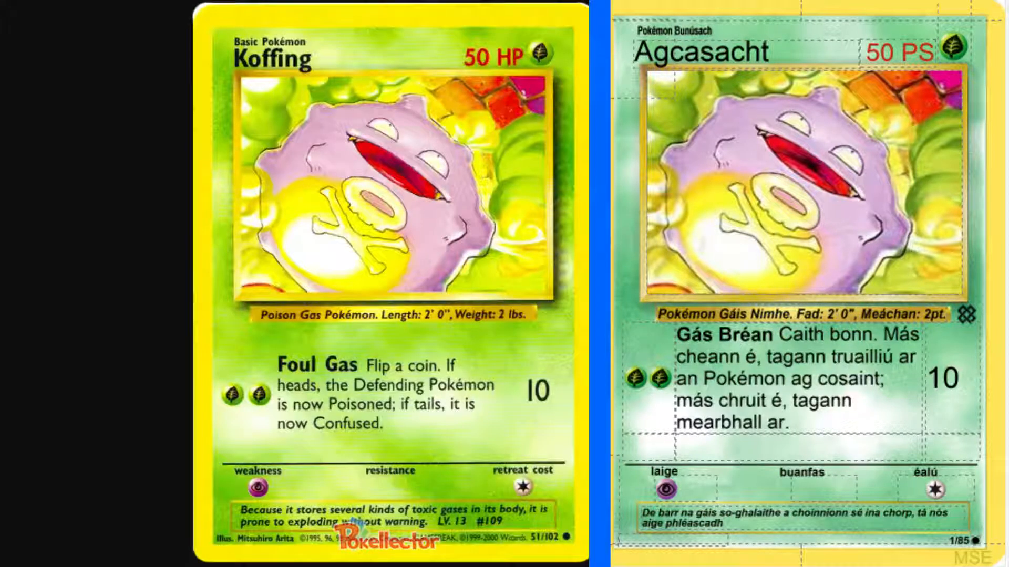
pyautogui.click(776, 530)
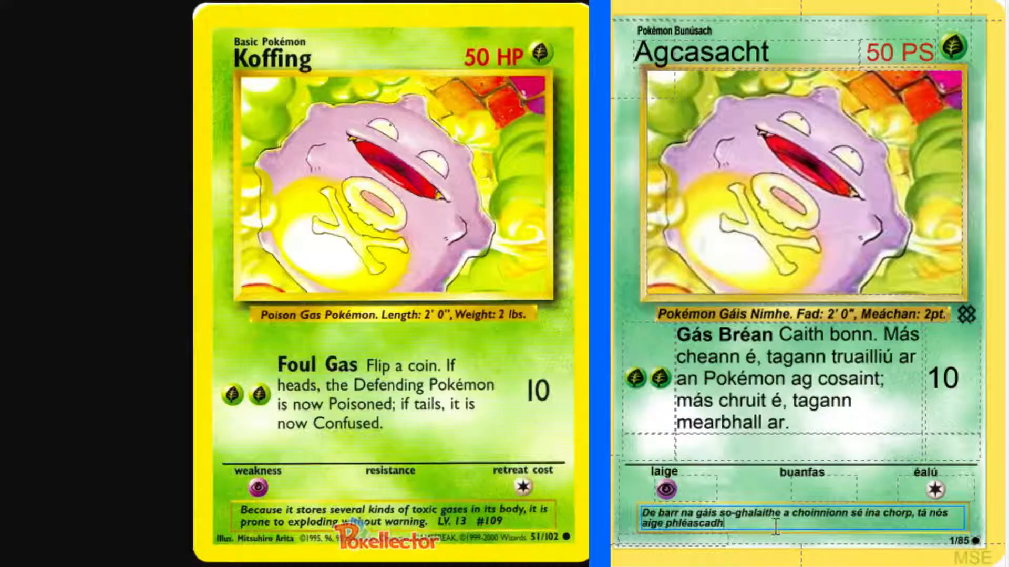
pyautogui.write('gan')
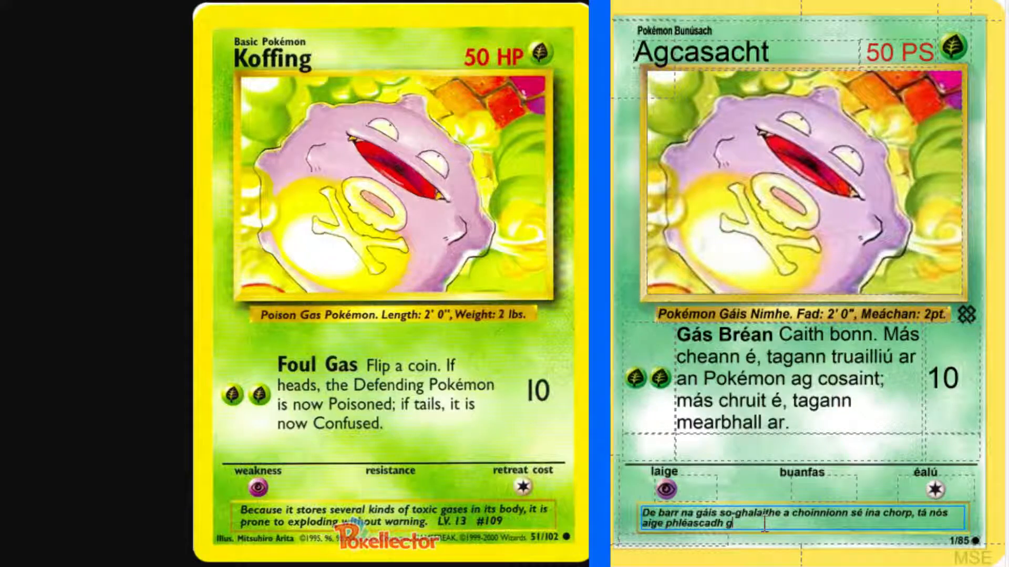
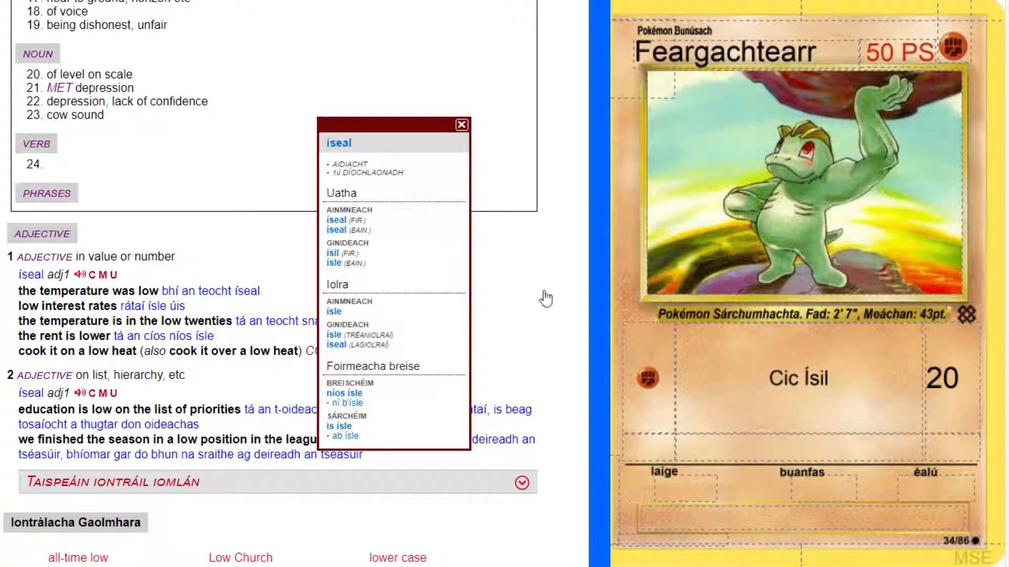
# Make the attack name "Cic Ísil" bold on the Feargachtearr card.
pyautogui.click(549, 308)
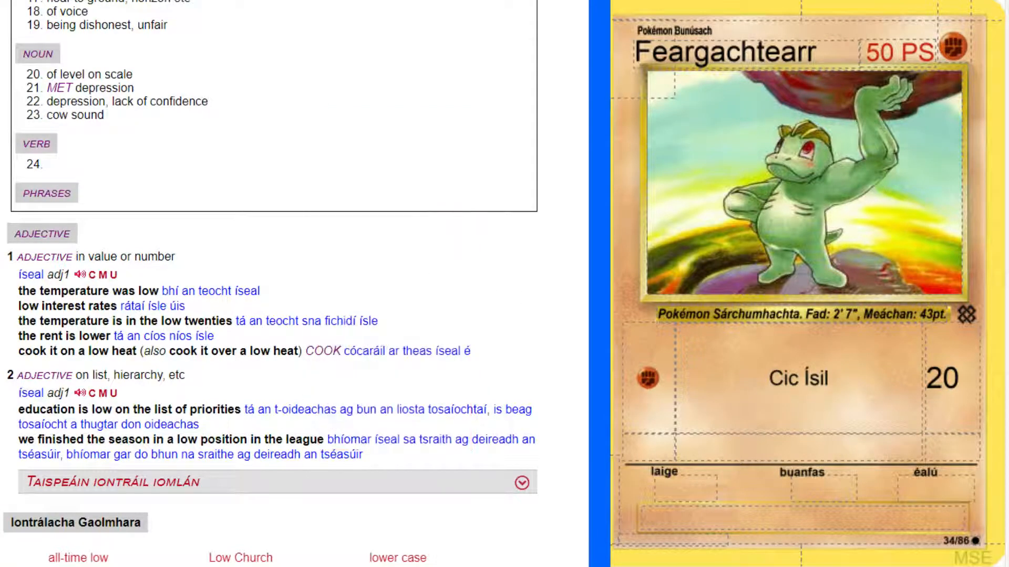
pyautogui.click(500, 1)
pyautogui.click(851, 368)
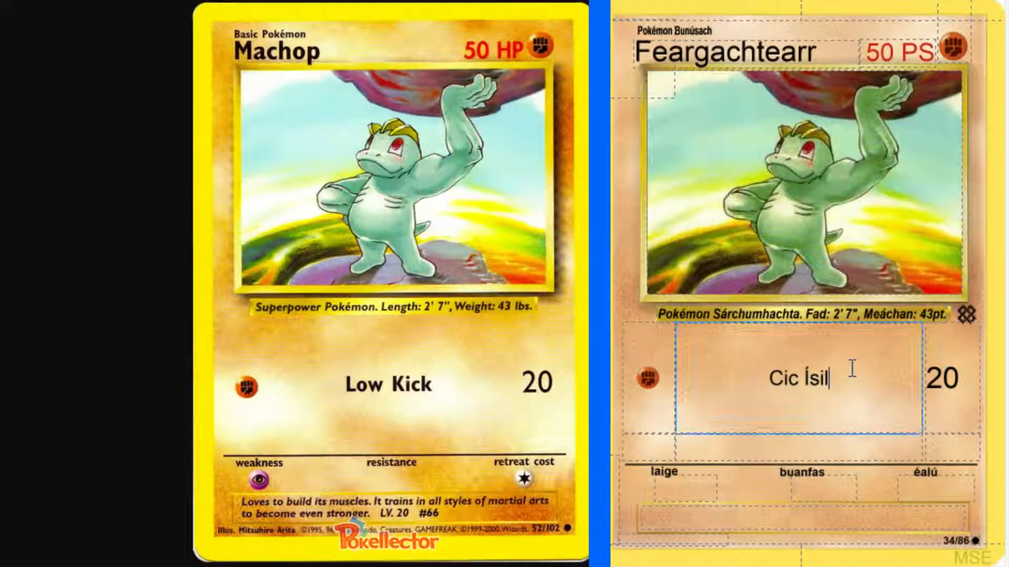
pyautogui.moveTo(852, 367); pyautogui.dragTo(745, 363)
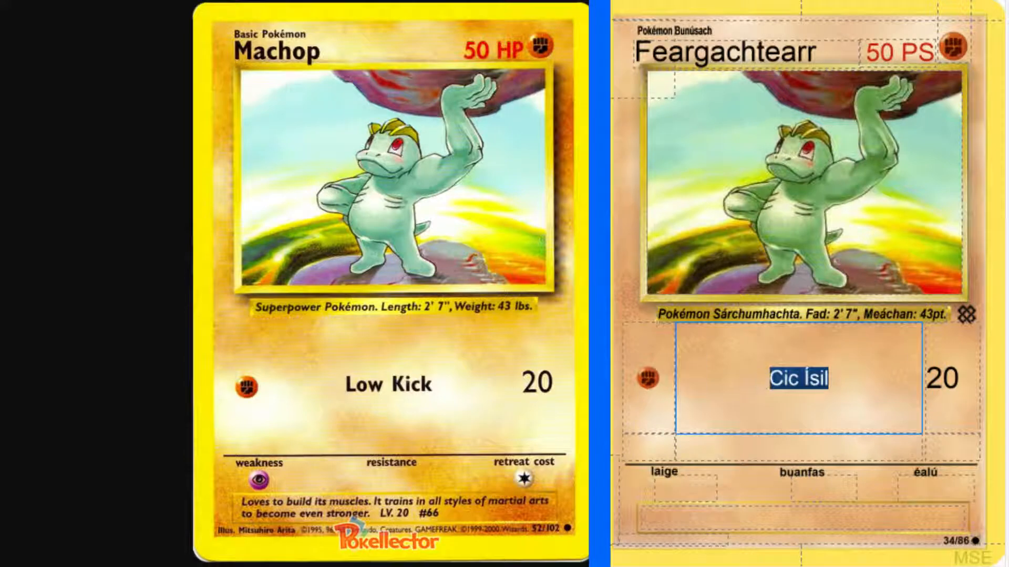
# Set the card's weakness to Psychic (p) and its retreat cost to one Colorless energy (c), leaving the resistance empty.
pyautogui.click(688, 492)
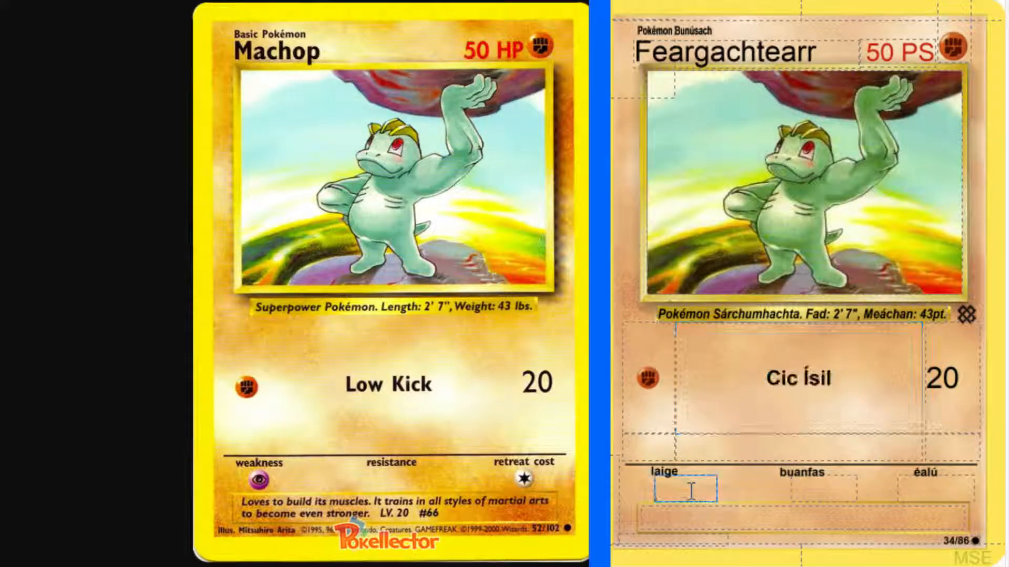
pyautogui.write('p')
pyautogui.press('Tab')
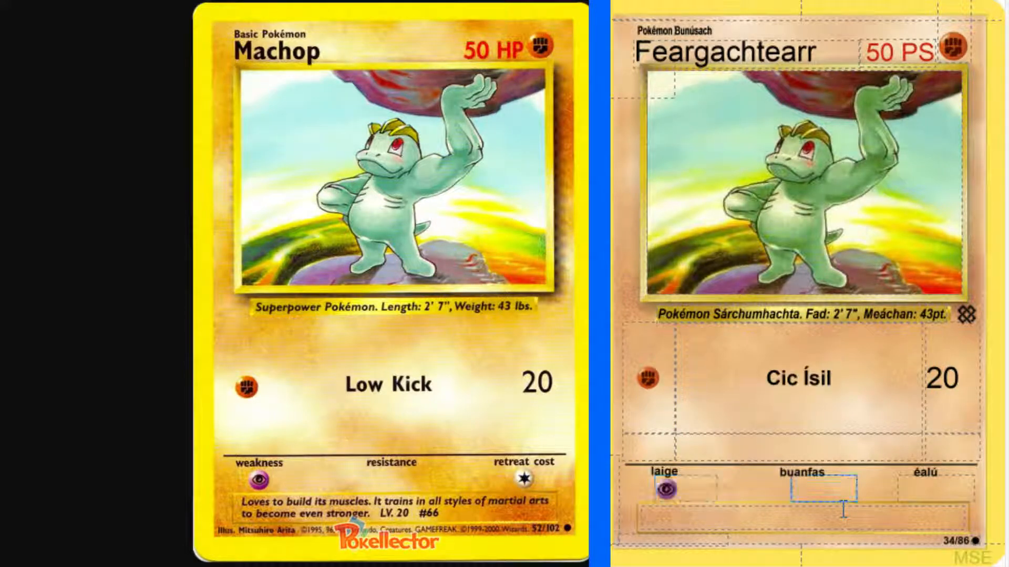
pyautogui.press('Tab')
pyautogui.write('c')
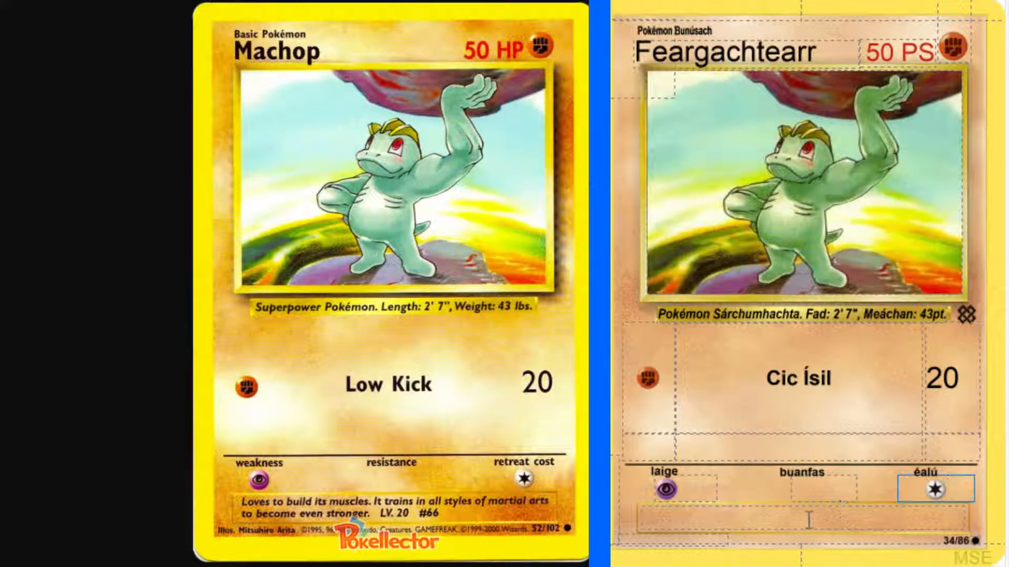
# Begin the Feargachtearr card's flavour text with "Is breá leis a matáin a".
pyautogui.press('Tab')
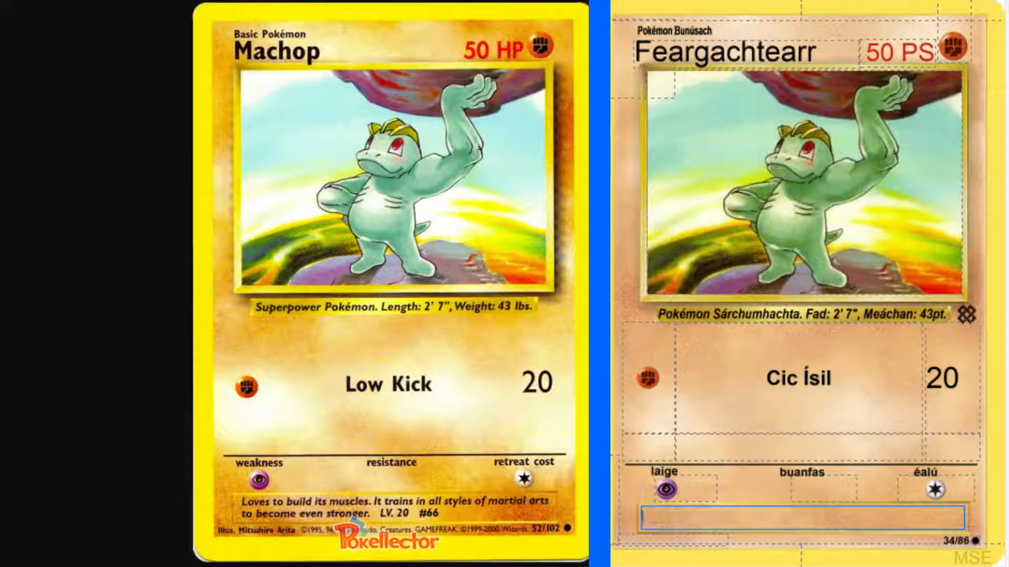
pyautogui.write('Is breá leis a ')
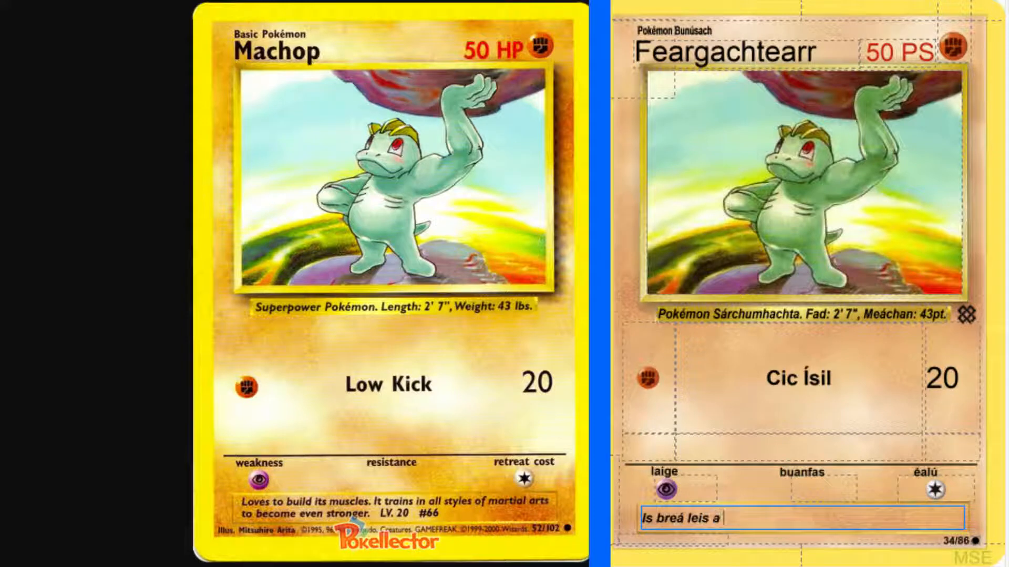
pyautogui.write('matáin a')
# Look up "build muscle" in the English-Irish dictionary.
pyautogui.hotkey('alt', 'Tab')
pyautogui.scroll(5, 118, 98)
pyautogui.click(142, 73)
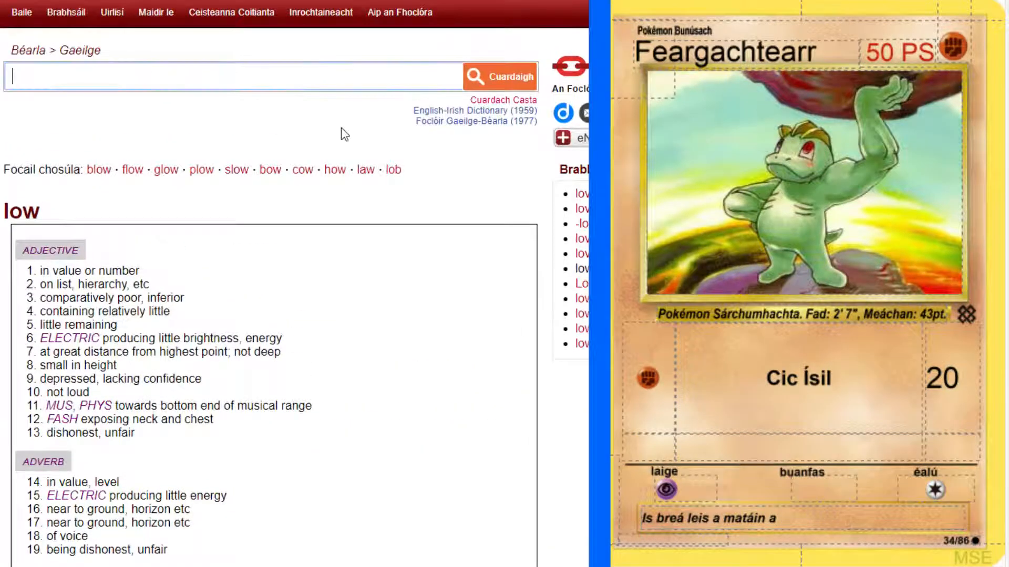
pyautogui.write('build mus')
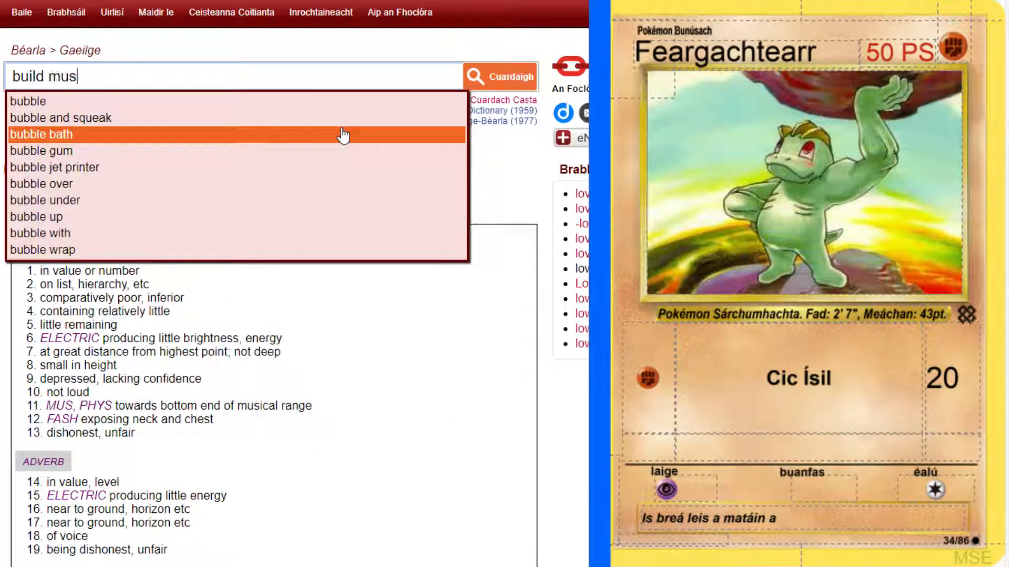
pyautogui.write('cle')
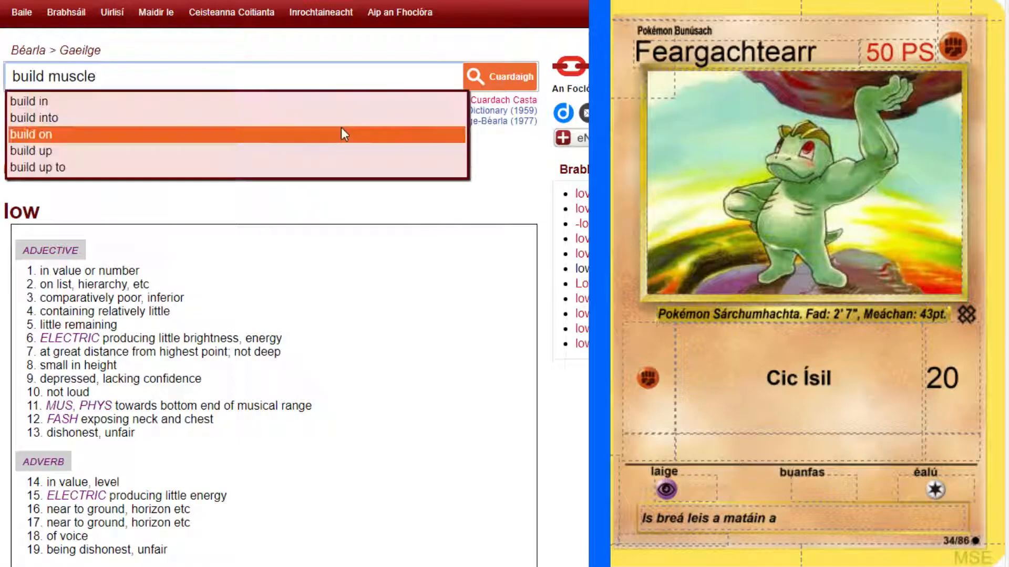
pyautogui.press('Return')
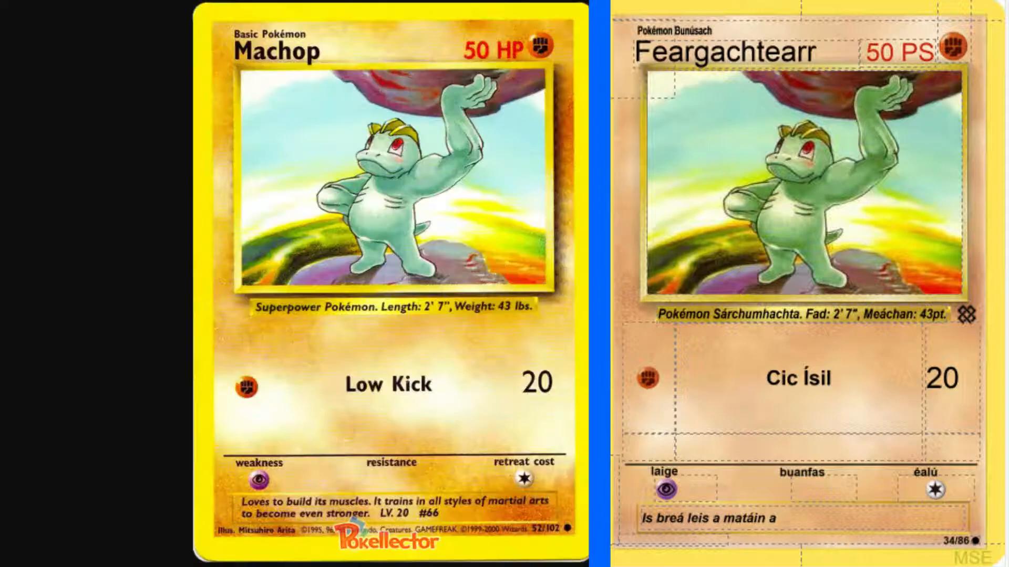
# Complete the first sentence of the flavour text with "neartú.".
pyautogui.click(820, 523)
pyautogui.write('neart')
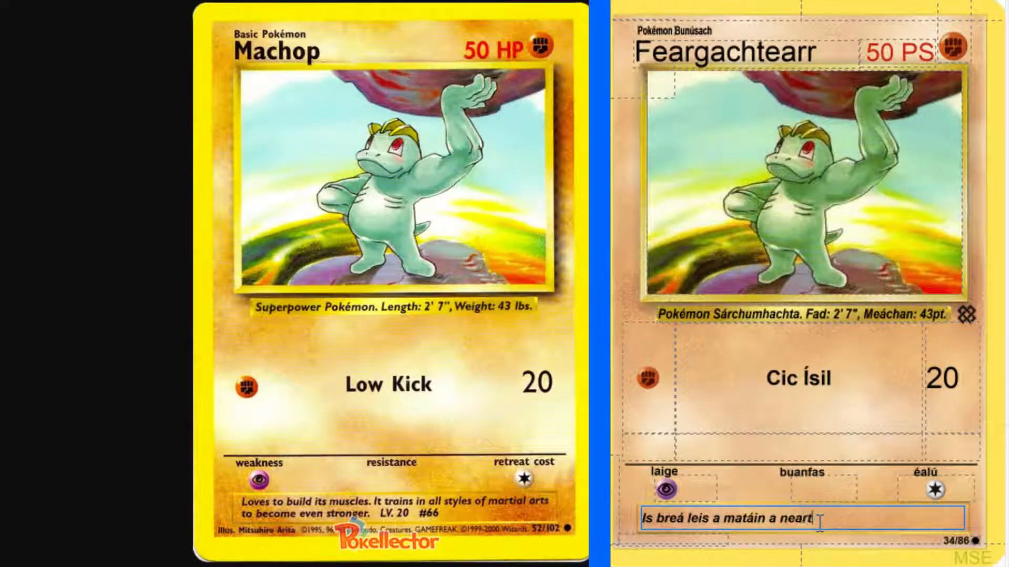
pyautogui.write('ú.')
# Look up "train" in the English-Irish dictionary and view the verb senses on improving ability and preparing for sports.
pyautogui.hotkey('alt', 'Tab')
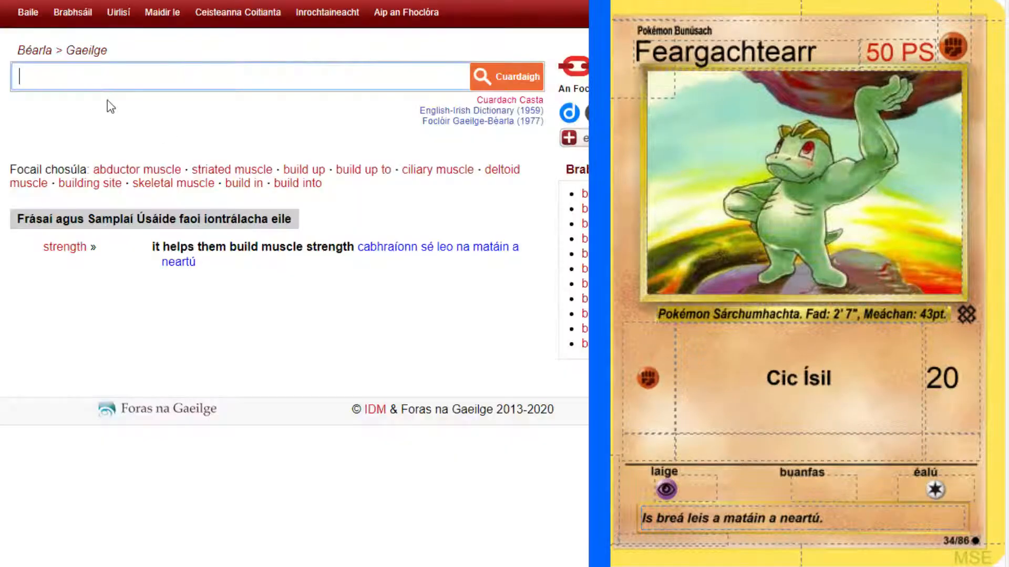
pyautogui.click(126, 71)
pyautogui.write('tr')
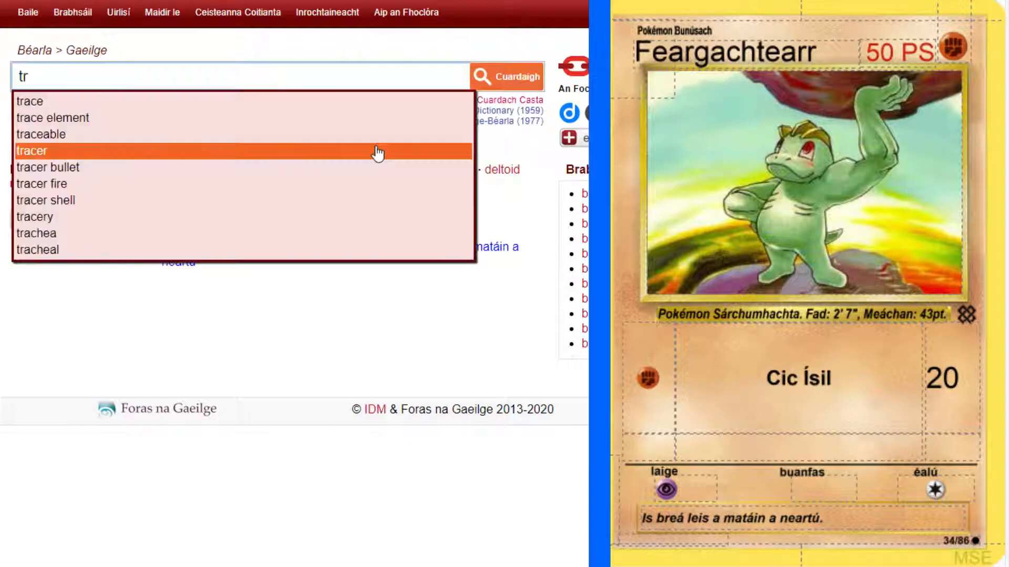
pyautogui.write('ain')
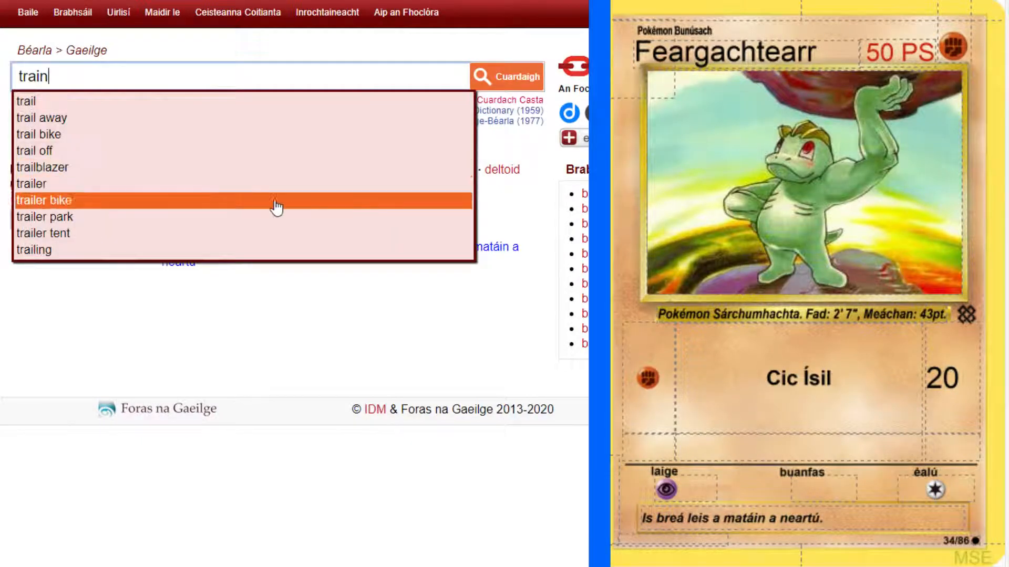
pyautogui.press('Return')
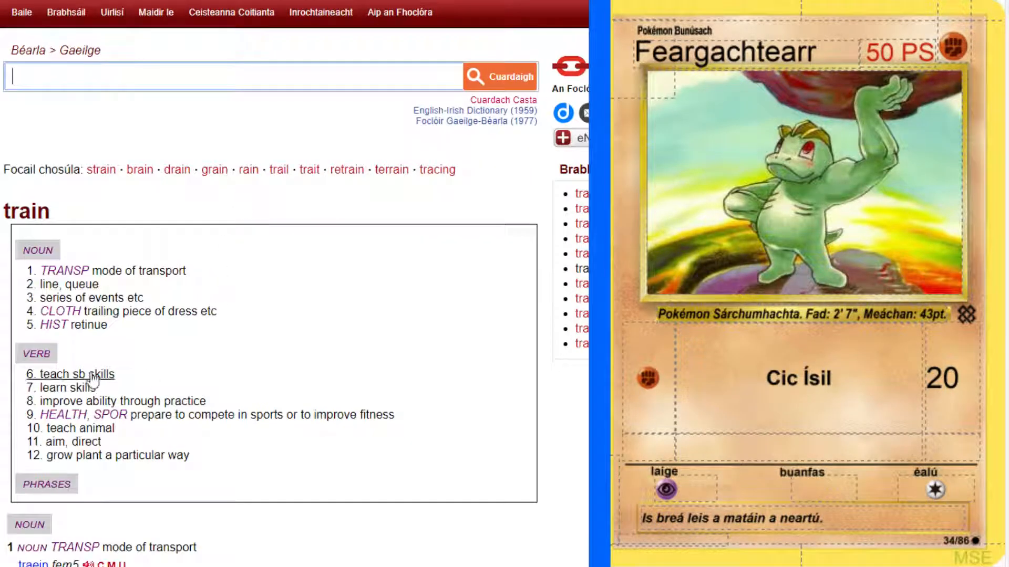
pyautogui.click(67, 403)
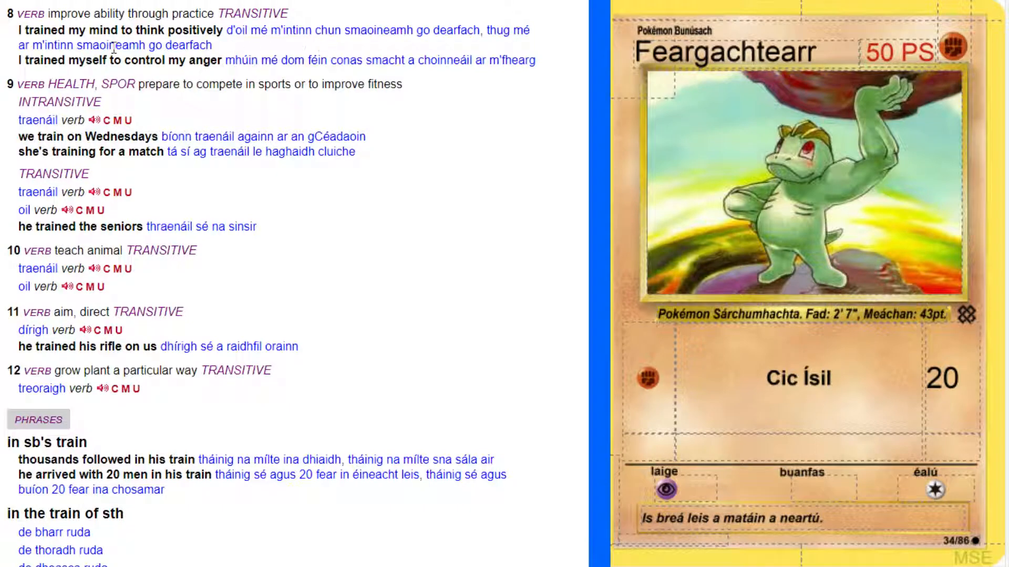
pyautogui.scroll(-2, 276, 82)
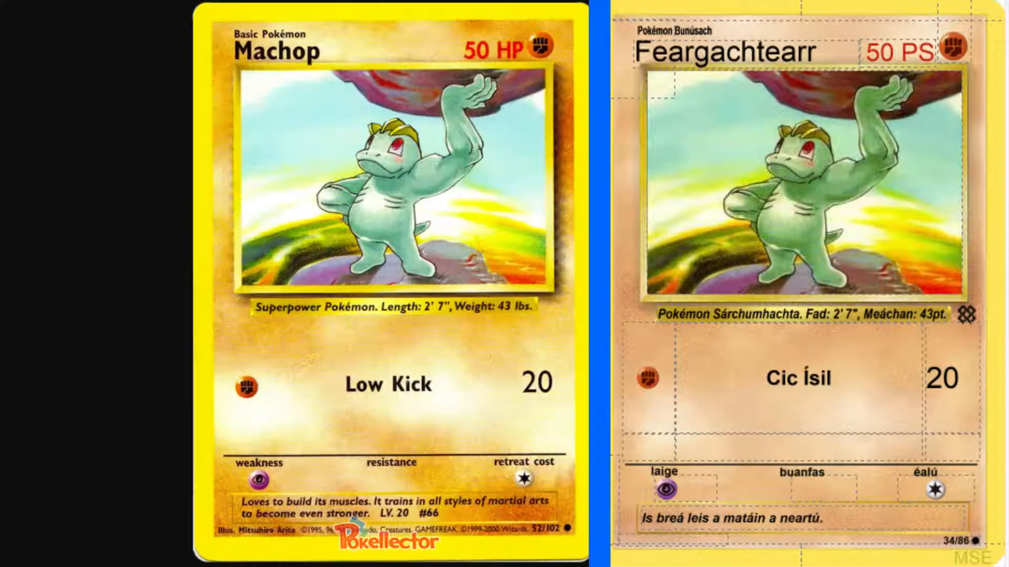
# Start the second flavour text sentence with "Bíonn sé ag traen".
pyautogui.click(876, 516)
pyautogui.write('B')
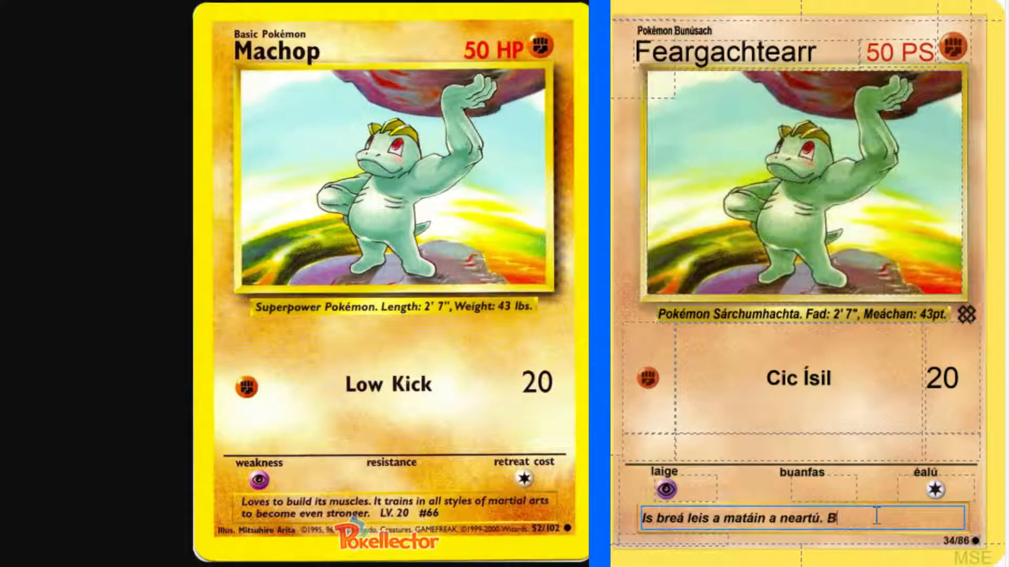
pyautogui.write('ionn sí ag tra')
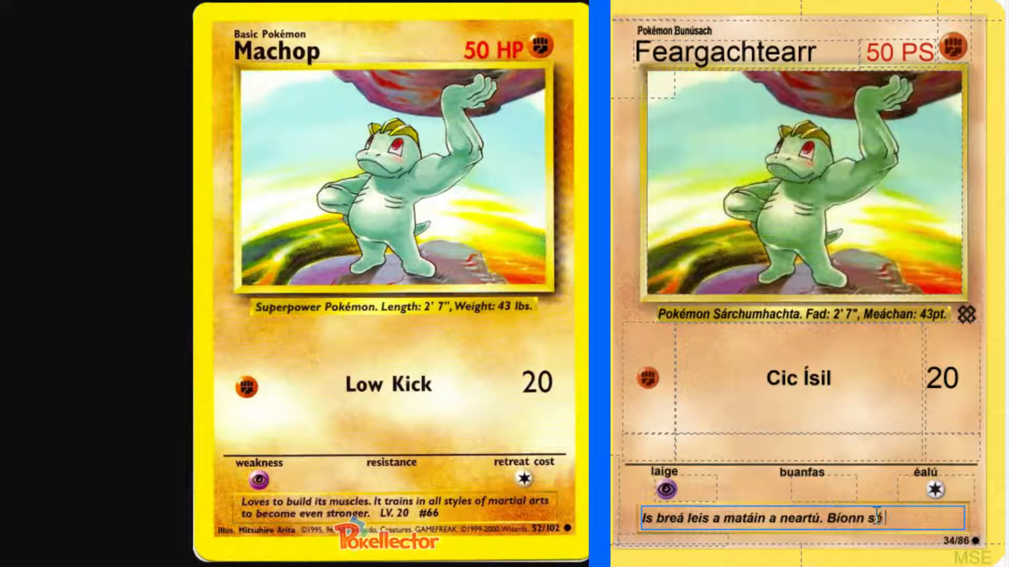
pyautogui.write('en')
# Recheck the dictionary's "train" entry, complete the word as "traenáil" and continue the sentence with "le chuile sórt".
pyautogui.hotkey('alt', 'Tab')
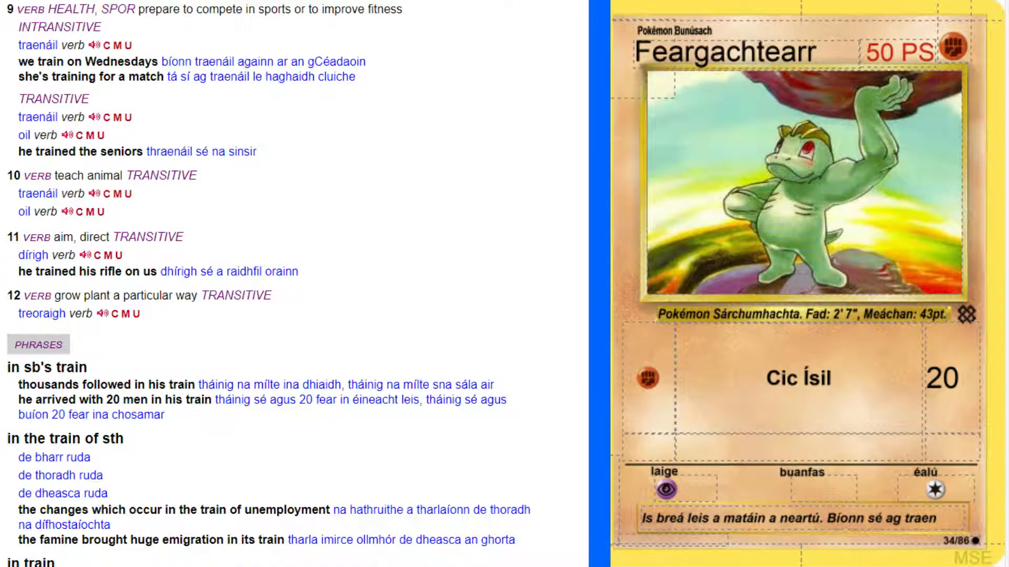
pyautogui.click(375, 0)
pyautogui.click(951, 519)
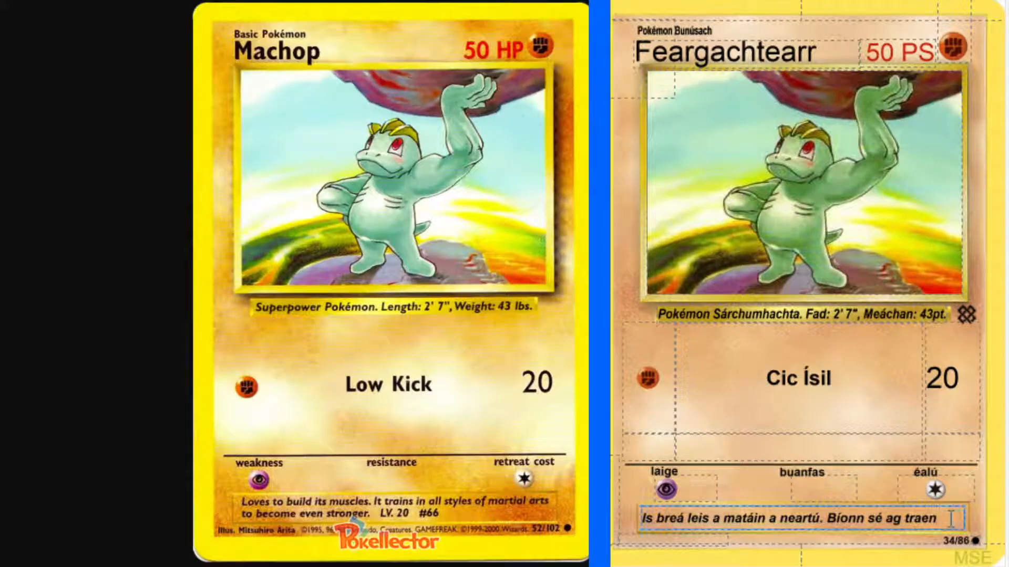
pyautogui.write('áil le')
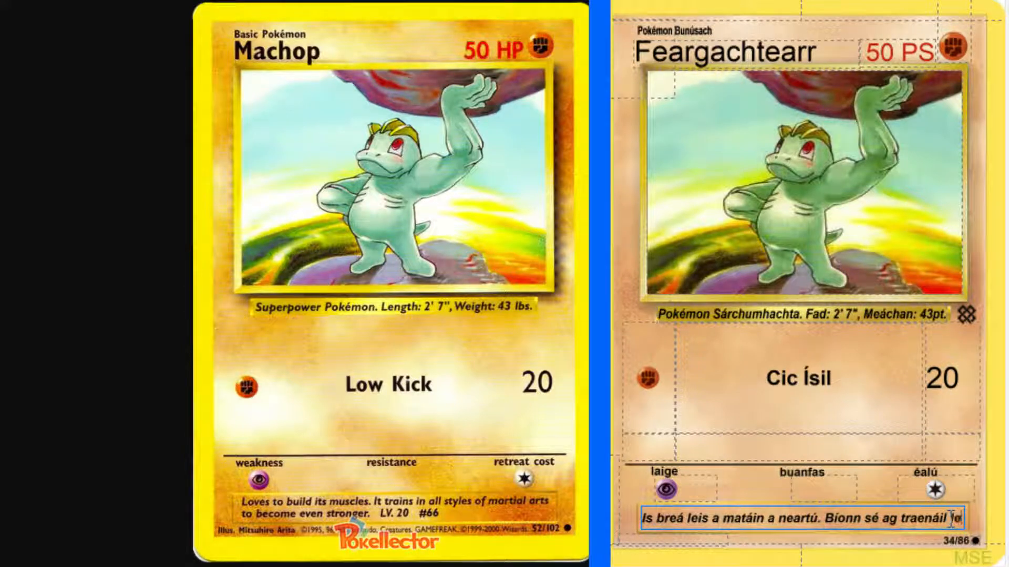
pyautogui.write(' chu')
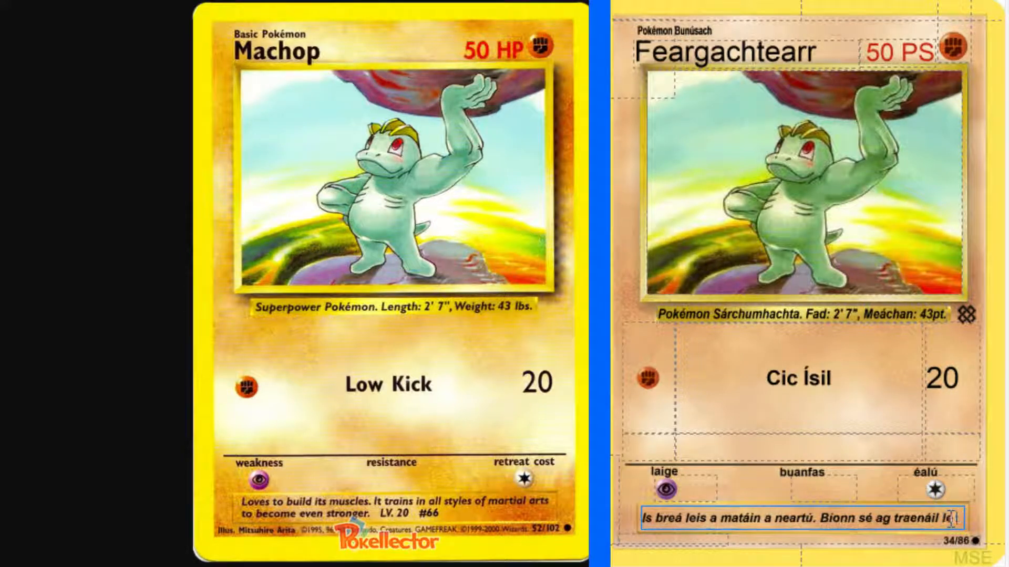
pyautogui.write('i')
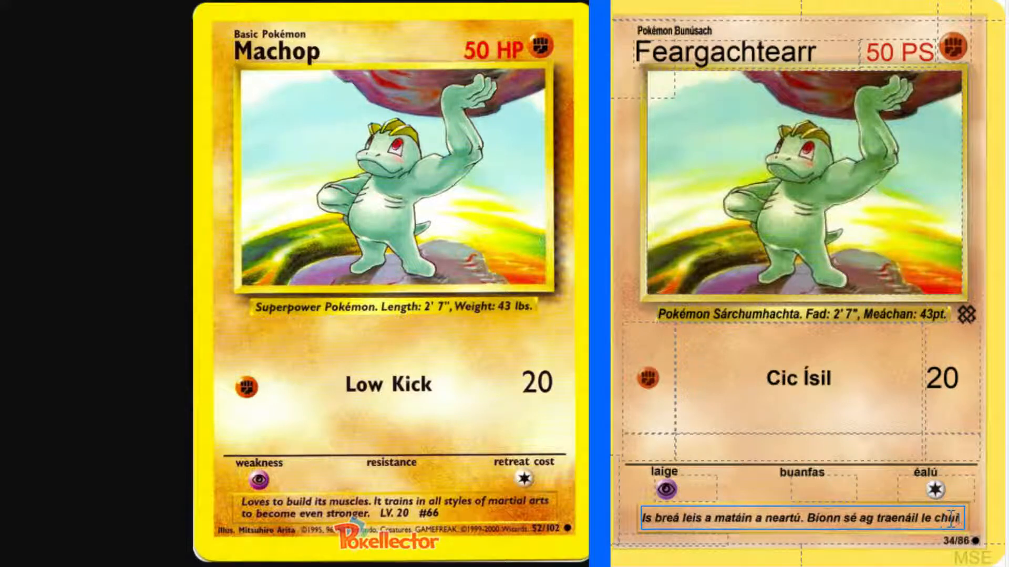
pyautogui.write('le sórt')
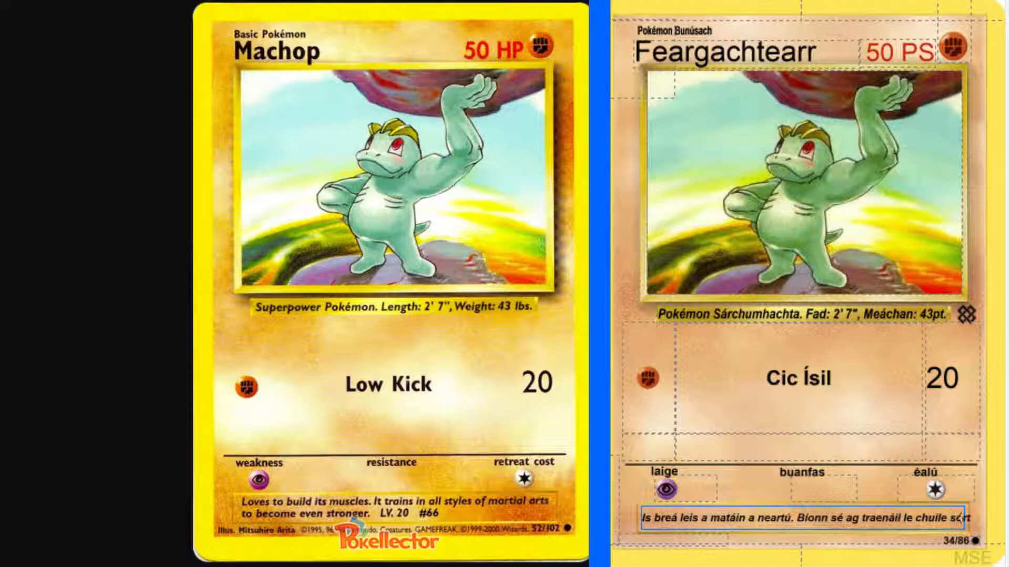
# Look up "martial arts" in the English-Irish dictionary to find an example phrase with its translation.
pyautogui.click(152, 3)
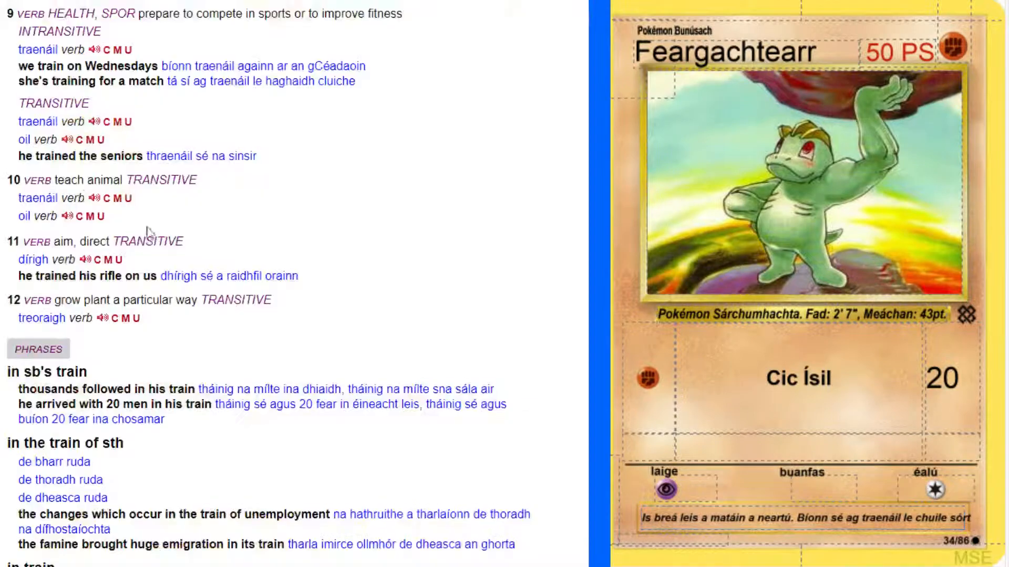
pyautogui.scroll(18, 149, 230)
pyautogui.click(160, 81)
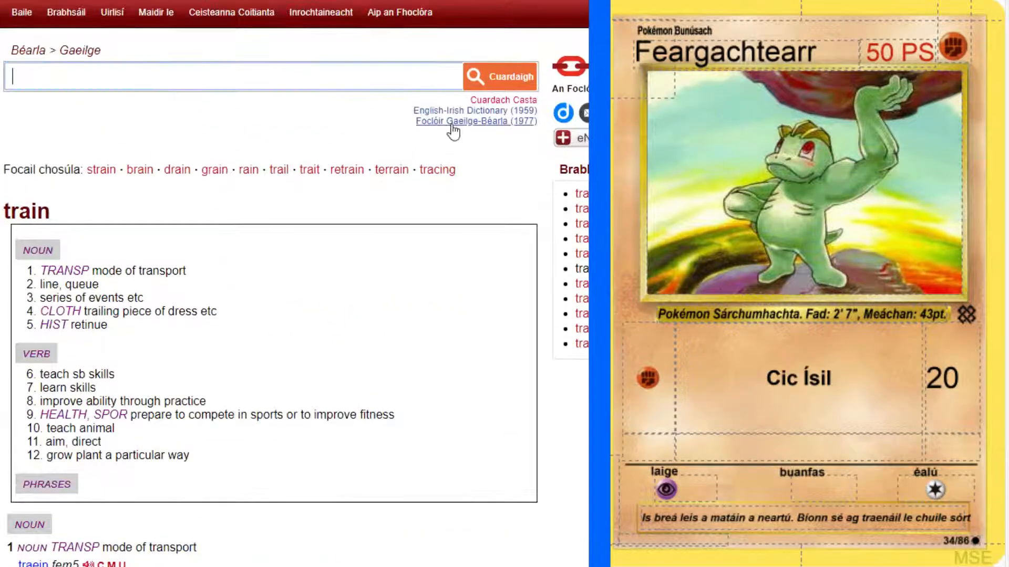
pyautogui.write('martial arts')
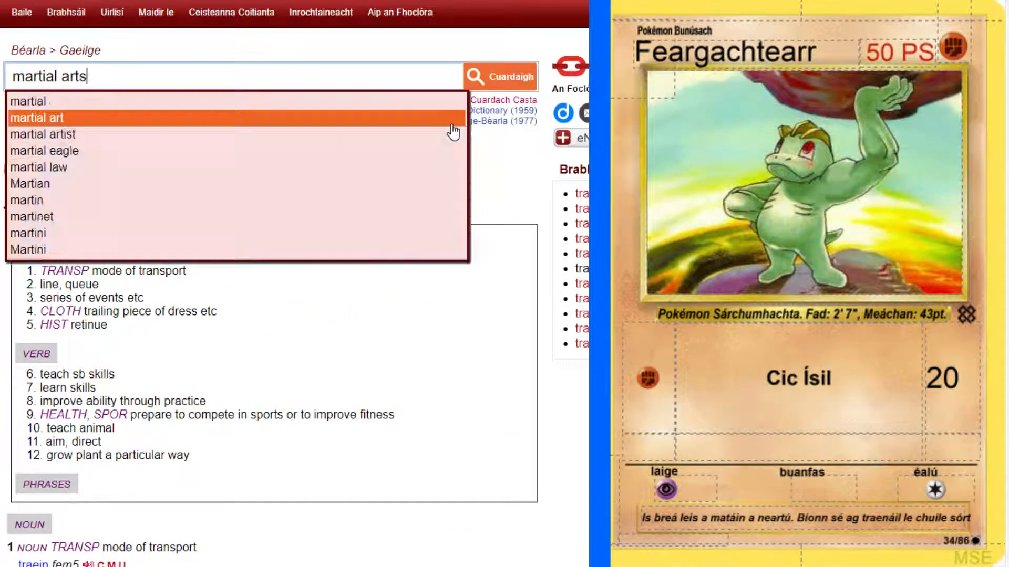
pyautogui.press('Return')
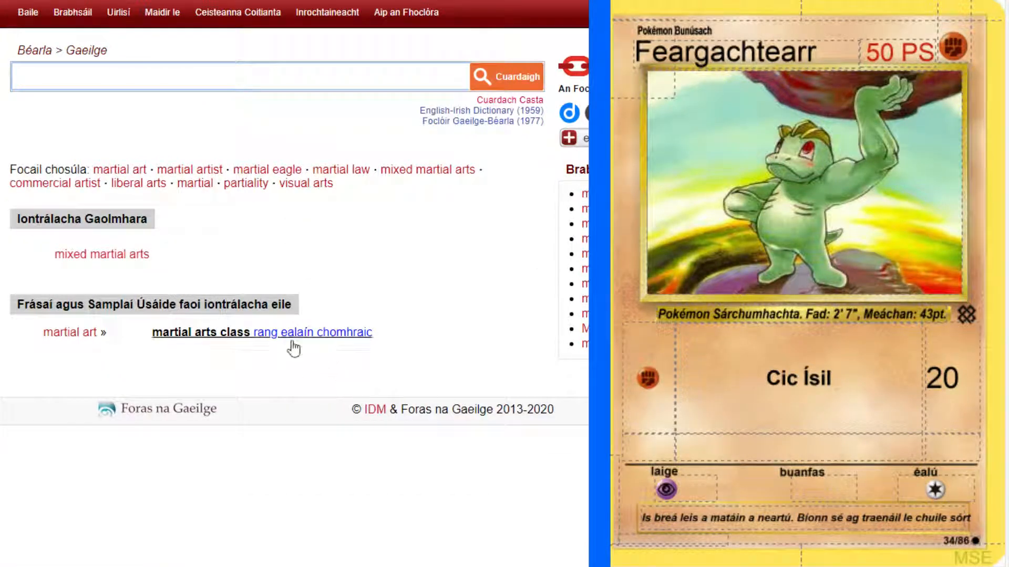
pyautogui.click(372, 341)
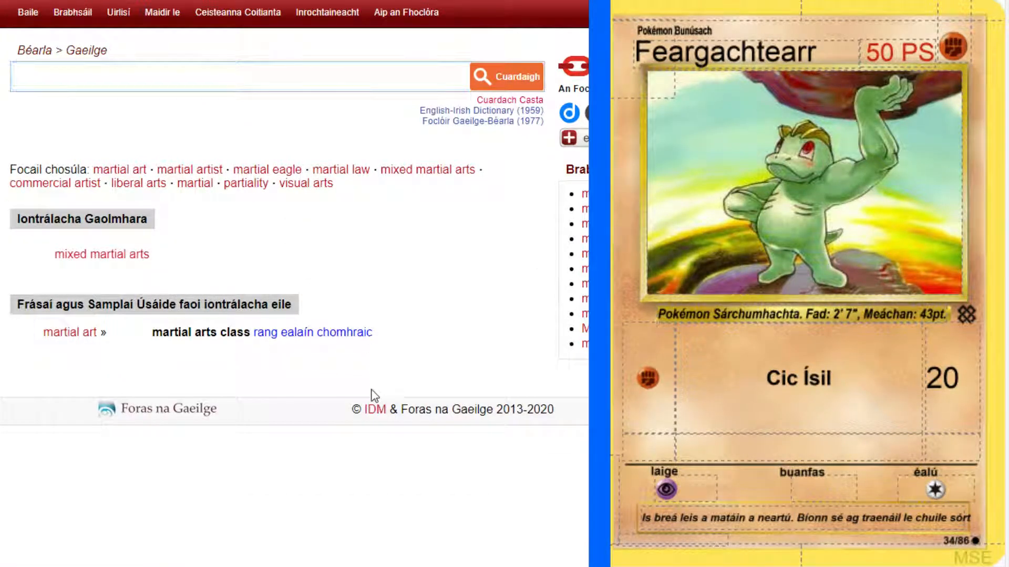
# Add "ealaín chomhraic" after "le chuile sórt" in the flavour text.
pyautogui.click(962, 519)
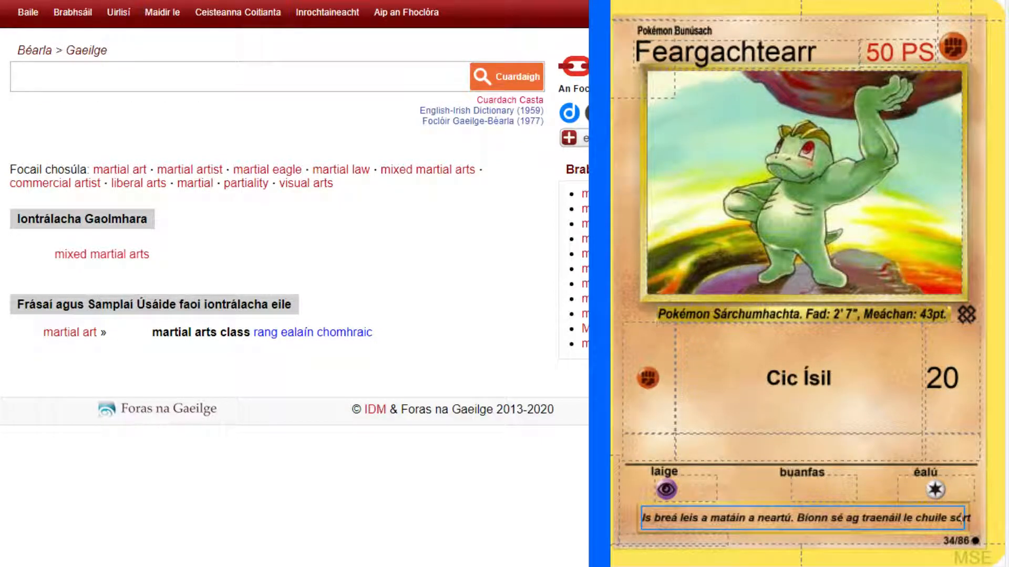
pyautogui.write('ealaí')
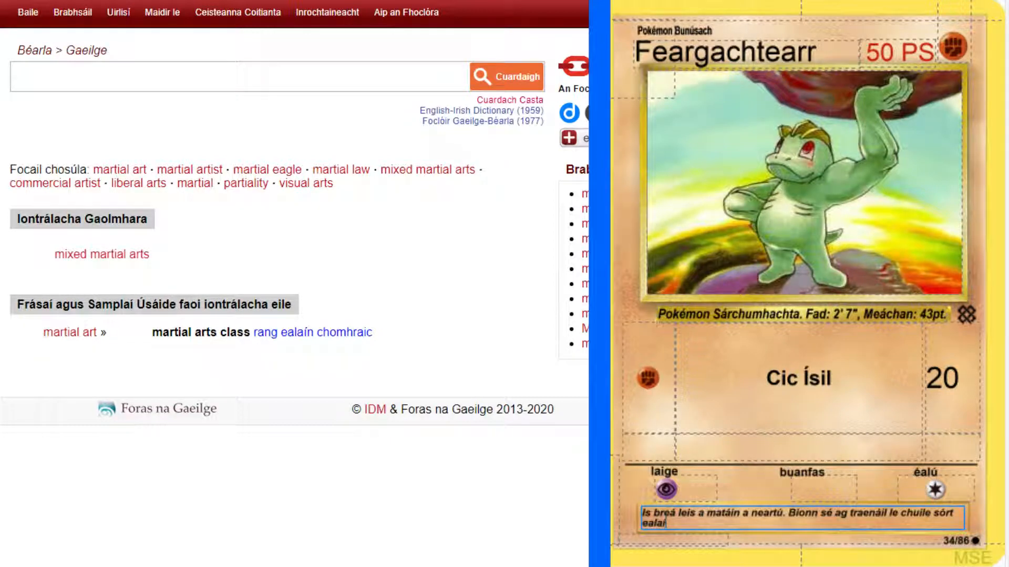
pyautogui.write('n chomhraic')
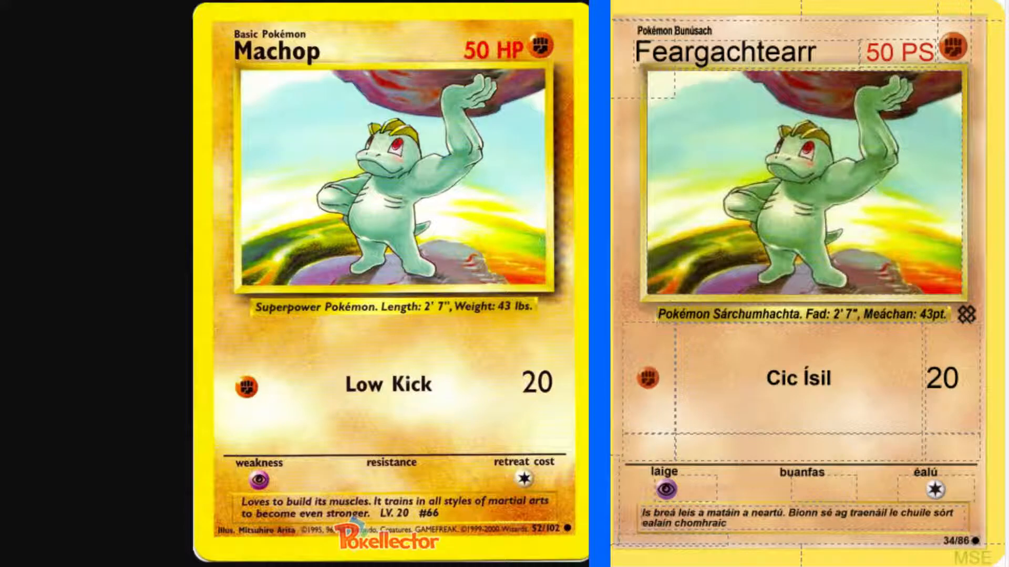
# Finish the flavour text with "chun éirí níos láidire." followed by the level and number "Lbh.20 #66".
pyautogui.click(798, 510)
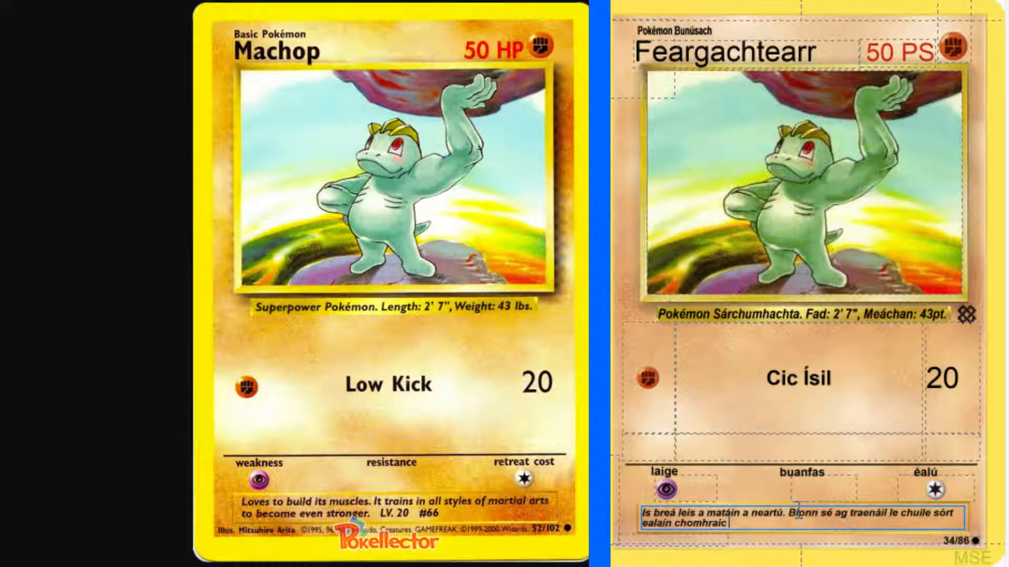
pyautogui.write('chun éirí níos láidire.')
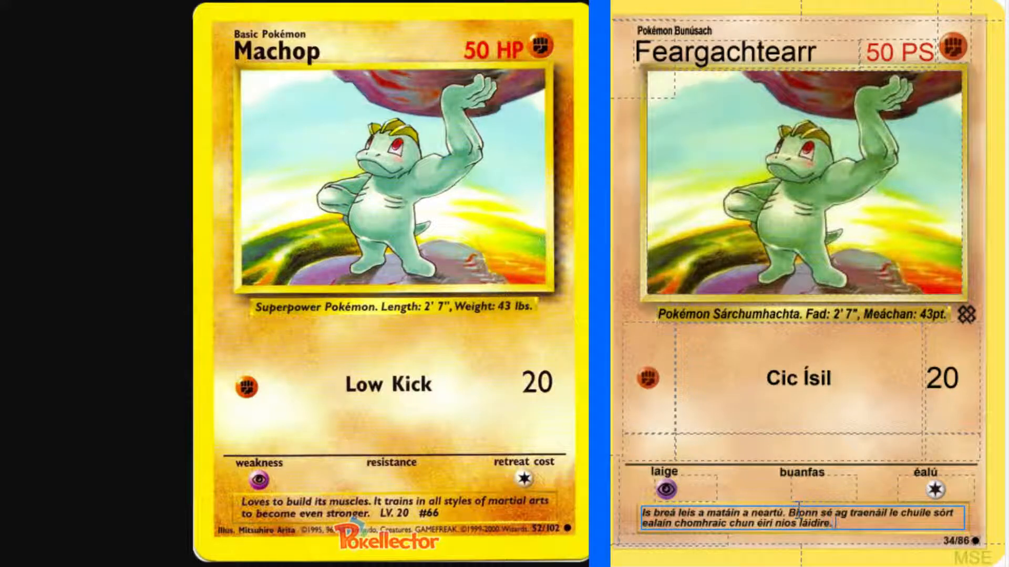
pyautogui.write(' Lbh.20 #66')
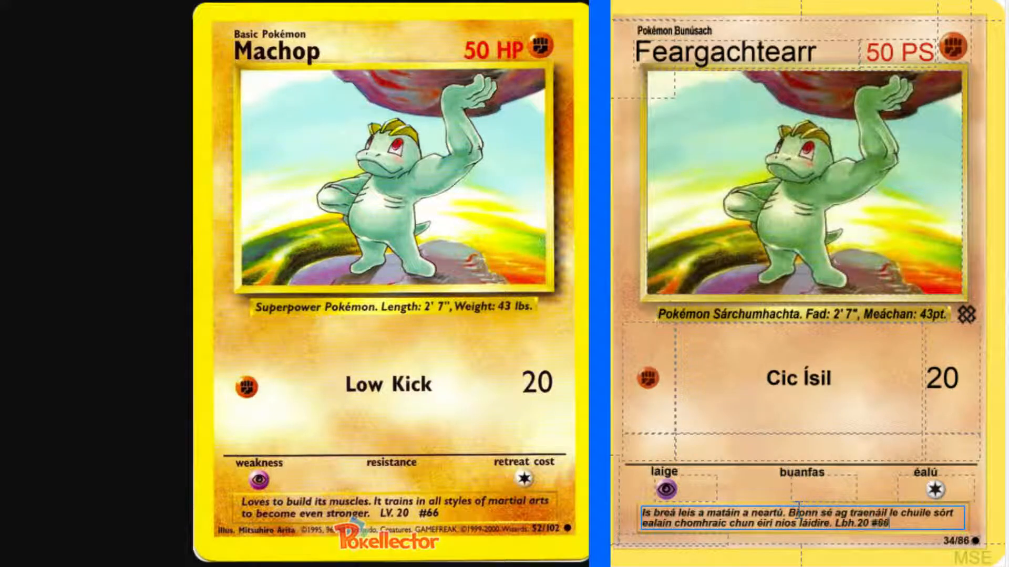
# Fill in the illustrator credit with "Mais." followed by the artist's name from the original card.
pyautogui.click(641, 536)
pyautogui.write('Mais')
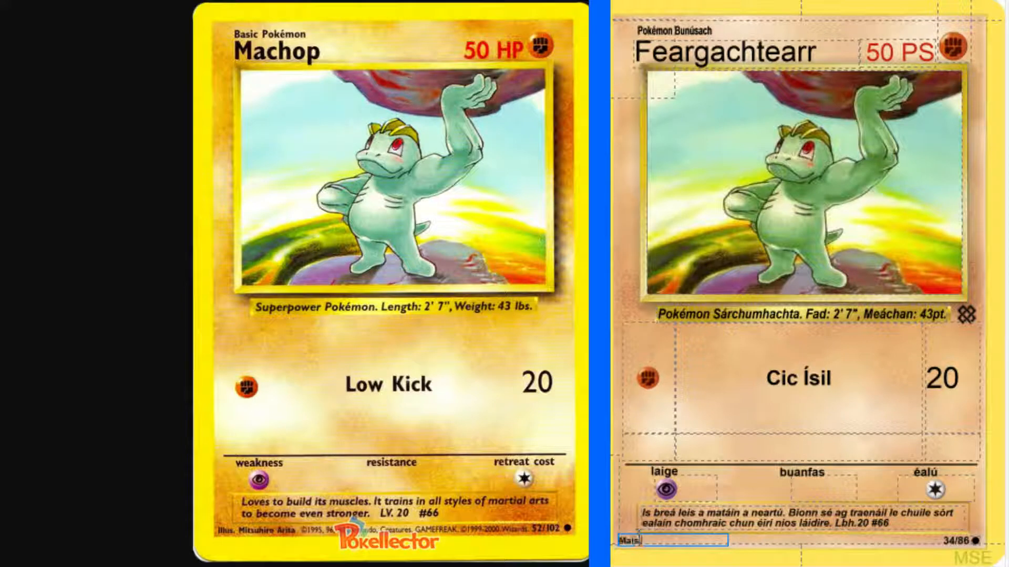
pyautogui.write('. Mitsuhiro Arit')
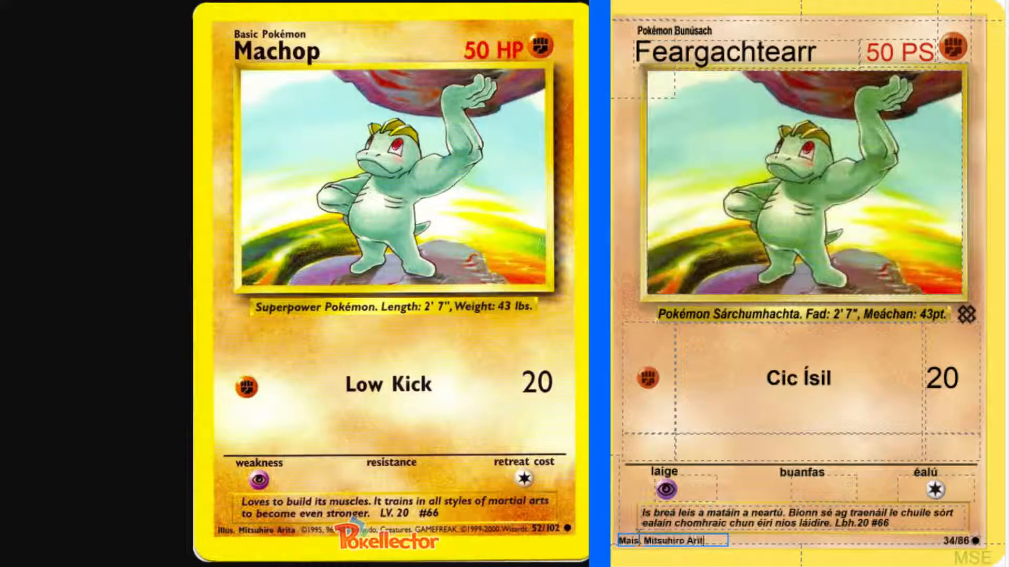
pyautogui.write('a')
pyautogui.press('Tab')
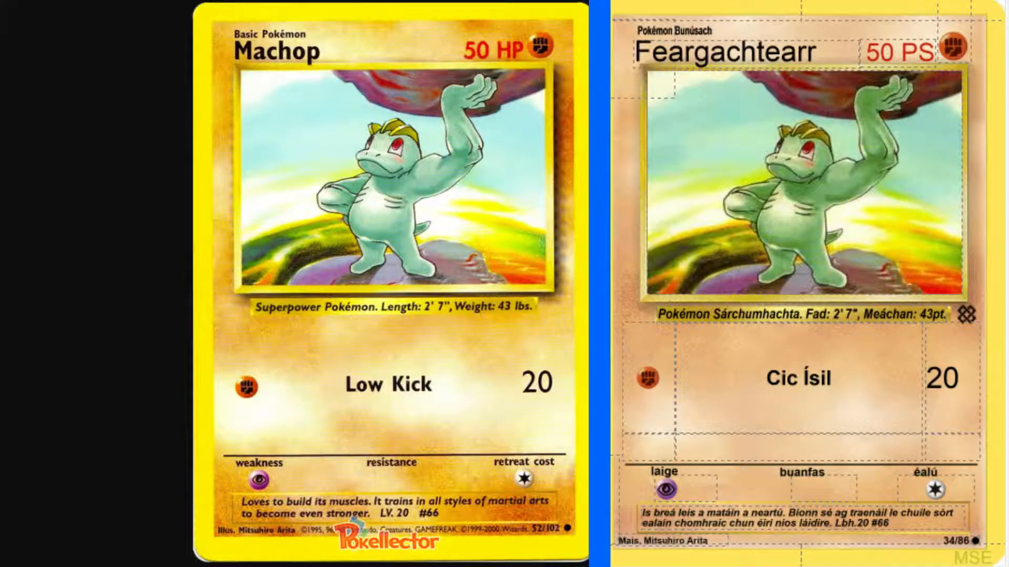
# Close the enlarged Machop scan and go to the next Base Set card, Magnemite.
pyautogui.hotkey('ctrl', 'w')
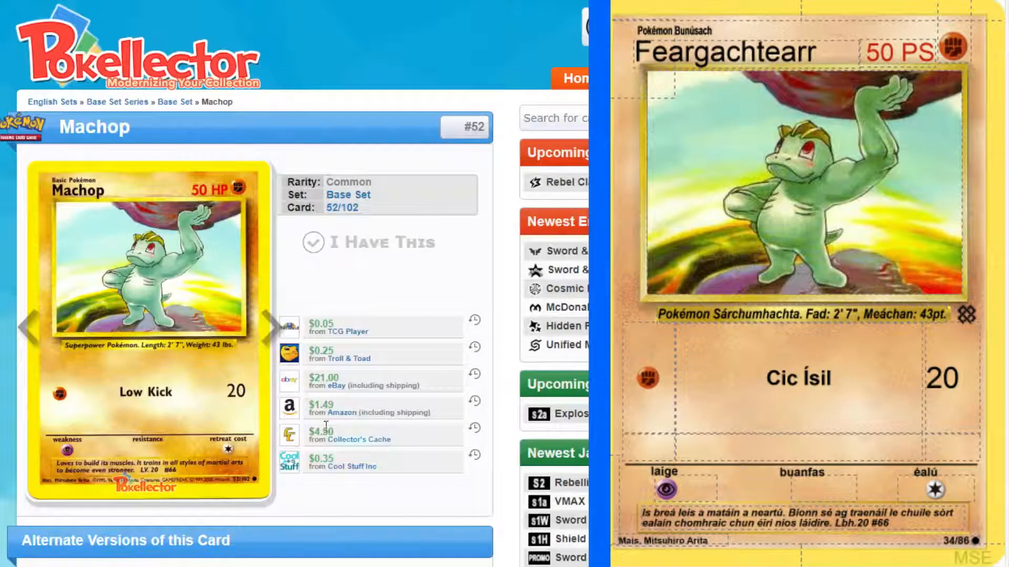
pyautogui.click(283, 330)
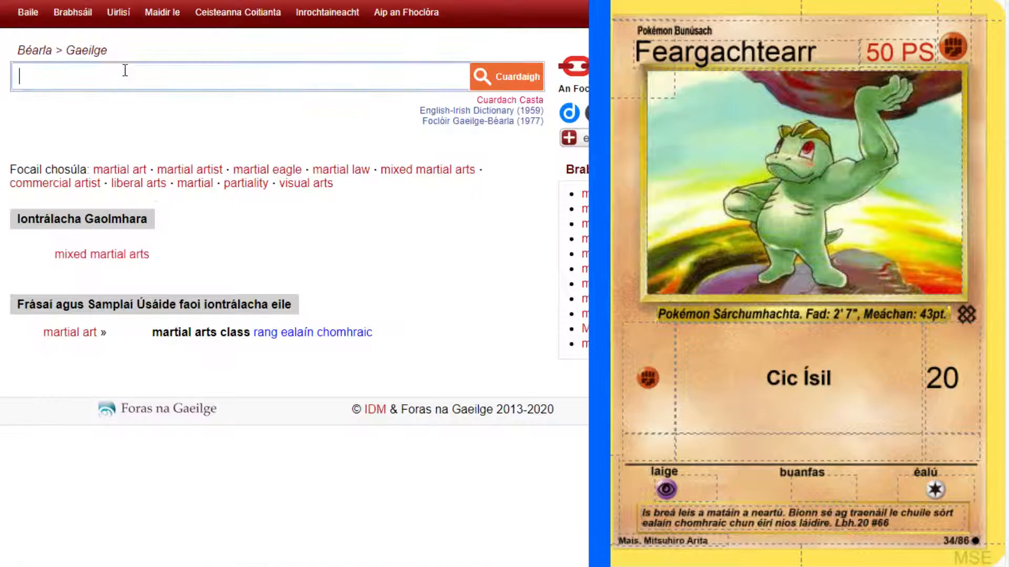
# Look up "forty" in the English-Irish dictionary and examine its number translations.
pyautogui.click(124, 78)
pyautogui.write('forty')
pyautogui.press('Return')
pyautogui.scroll(-4, 300, 377)
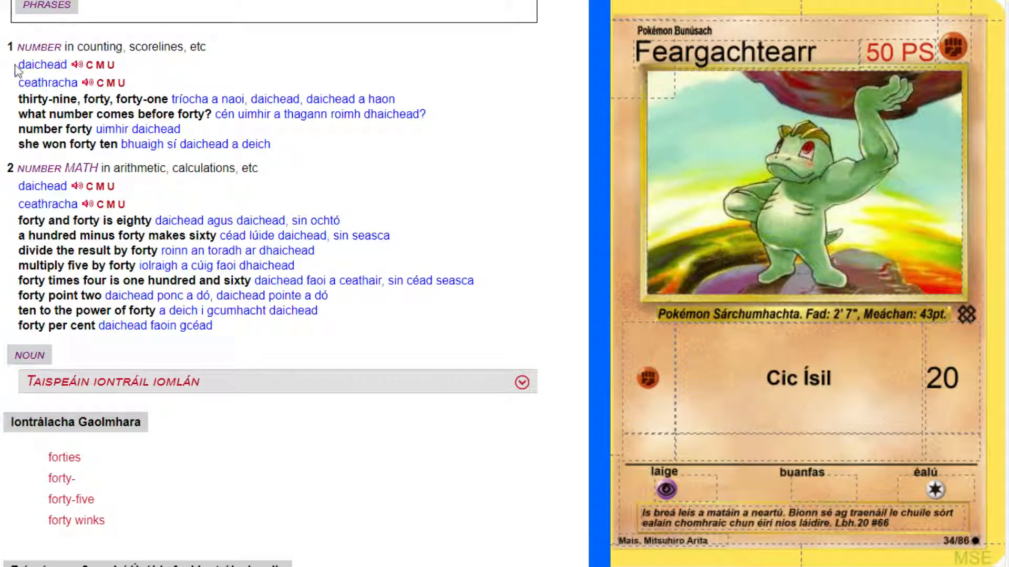
pyautogui.moveTo(18, 64); pyautogui.dragTo(74, 82)
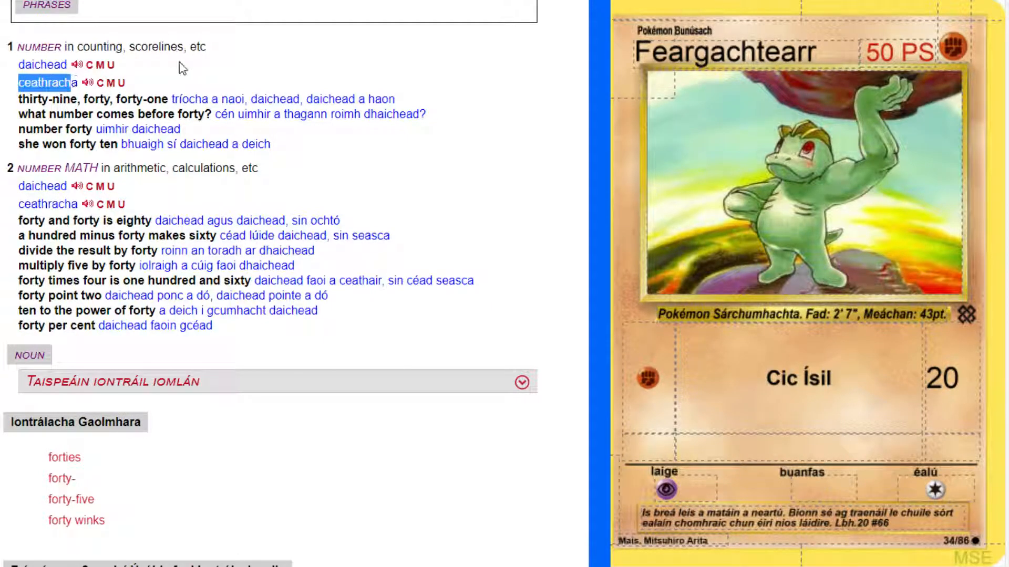
pyautogui.click(183, 68)
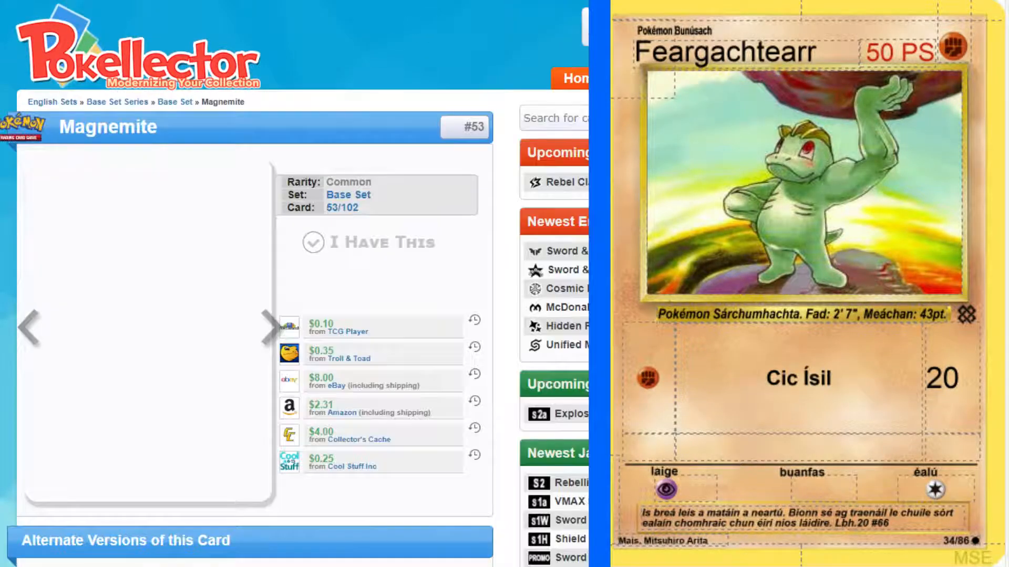
# Add a new Lightning-type card to the set and open the original Magnemite scan on its own for reference.
pyautogui.hotkey('ctrl', 'Return')
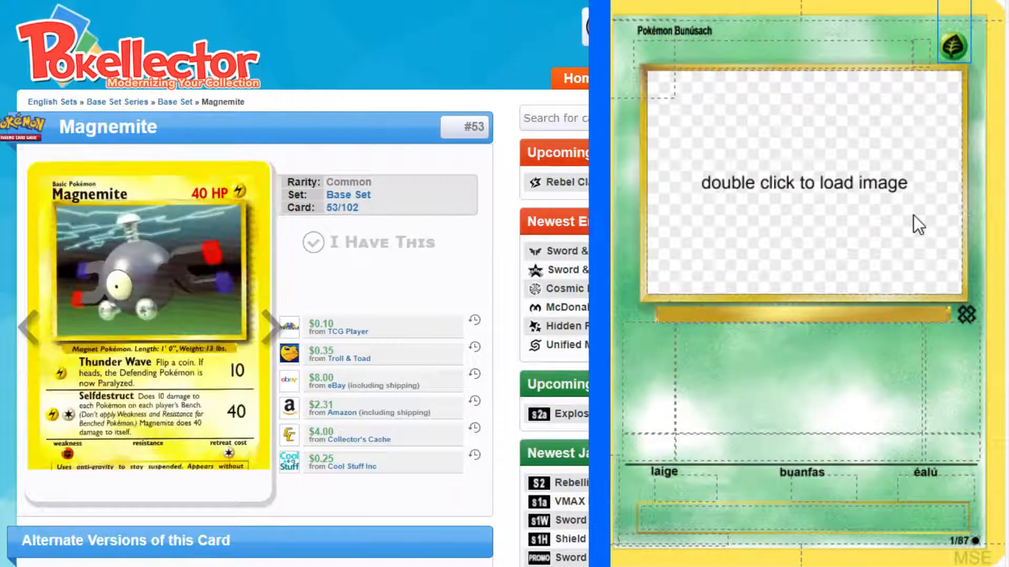
pyautogui.click(920, 113)
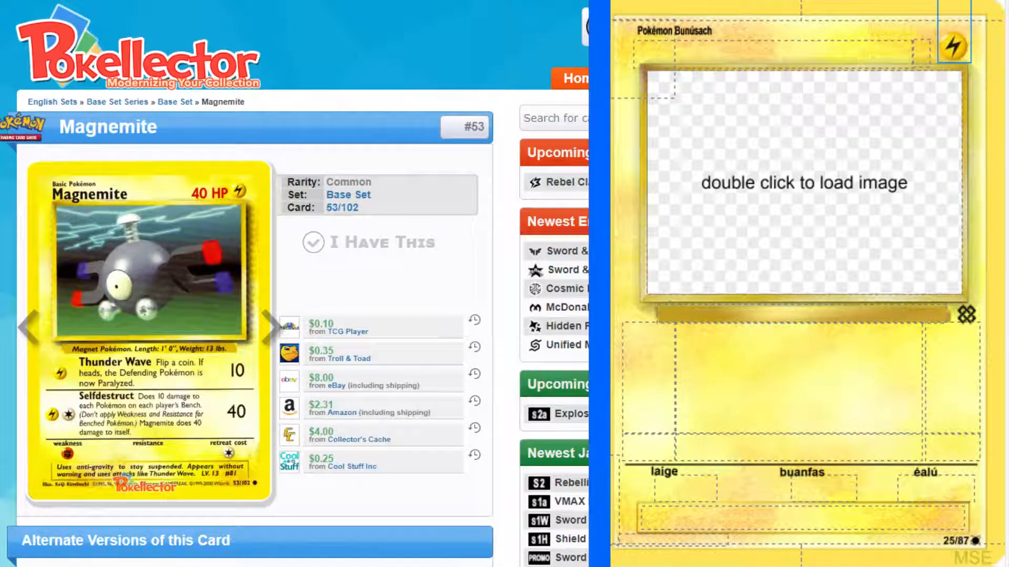
pyautogui.rightClick(216, 290)
pyautogui.click(216, 292)
# Find Magnemite in the Reddit list of Irish Pokémon names and copy "Maighbeag" into the new card's name.
pyautogui.click(452, 1)
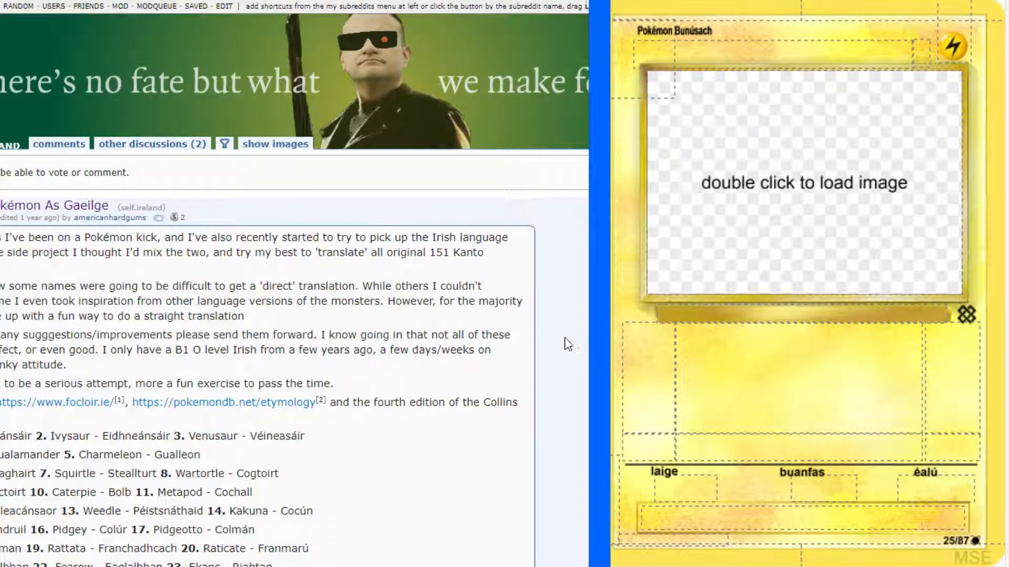
pyautogui.hotkey('ctrl', 'f')
pyautogui.write('magnem')
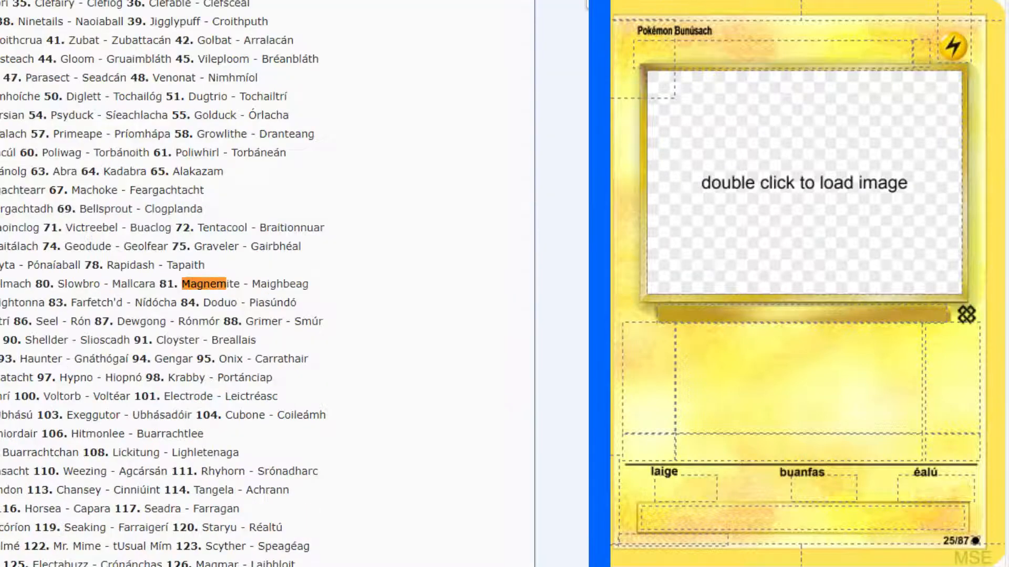
pyautogui.moveTo(254, 283); pyautogui.dragTo(320, 284)
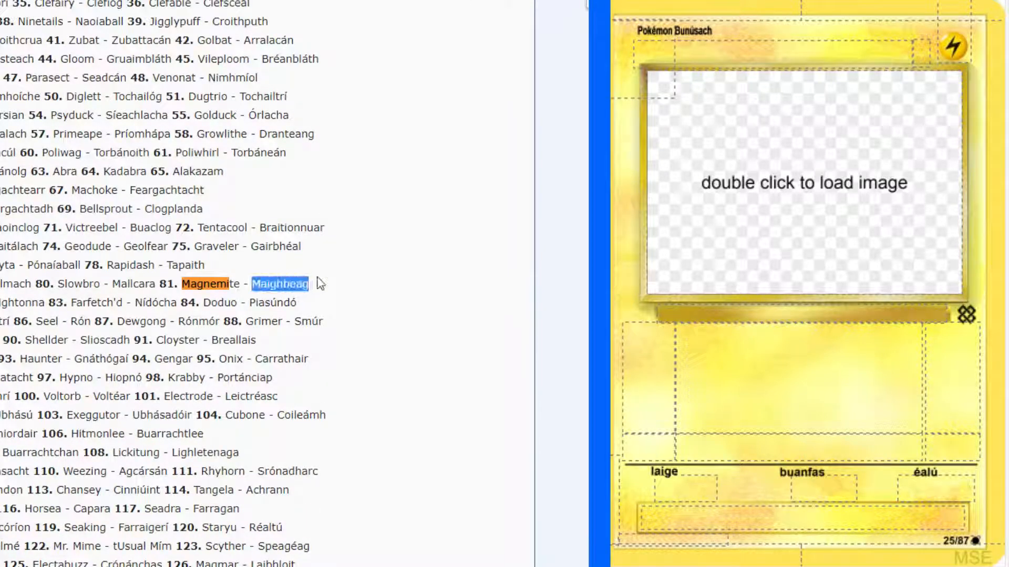
pyautogui.hotkey('ctrl', 'c')
pyautogui.click(857, 52)
pyautogui.hotkey('ctrl', 'v')
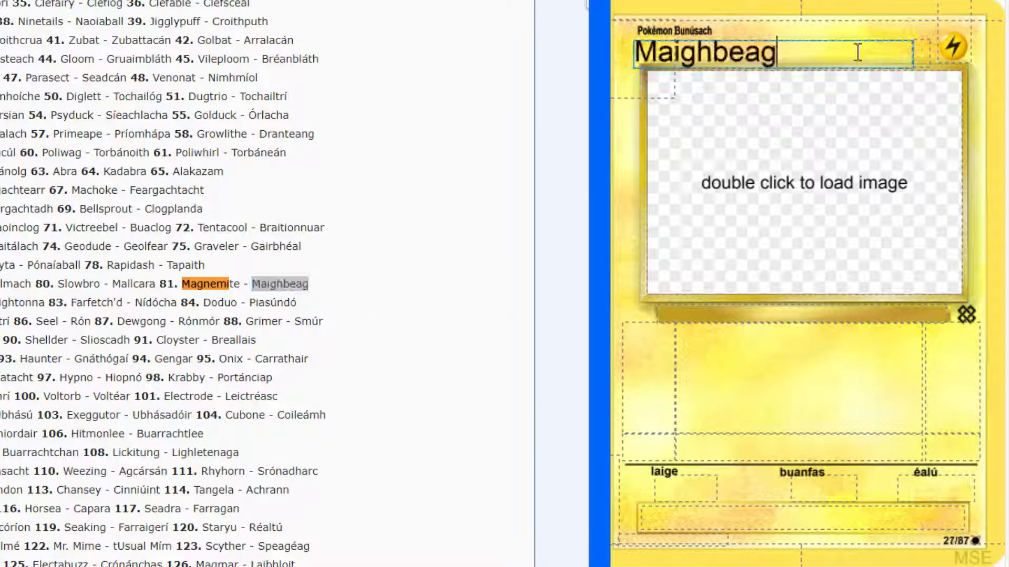